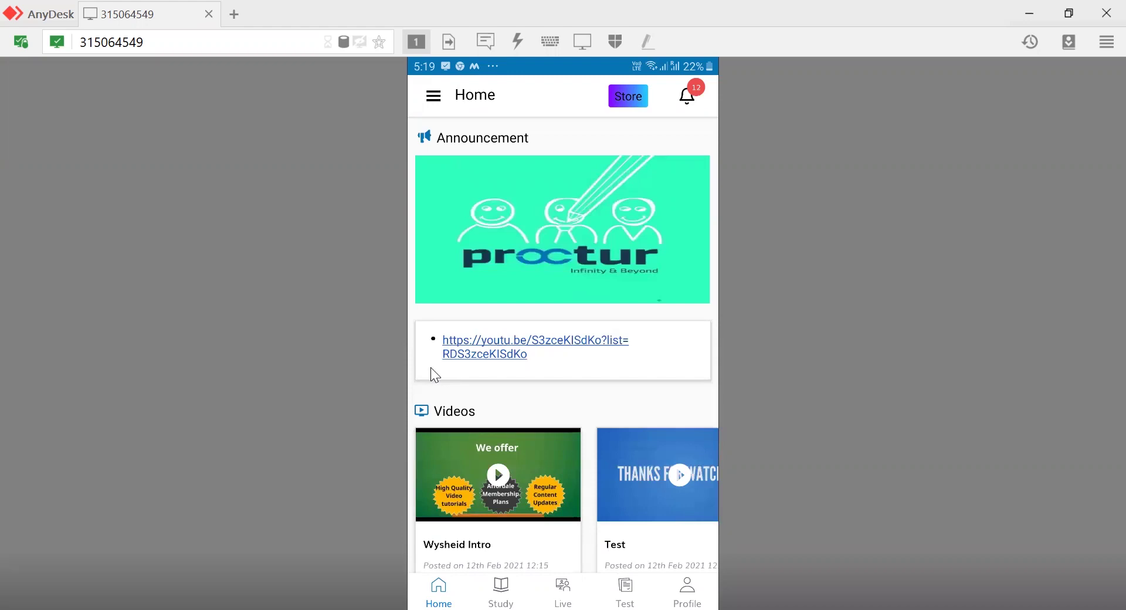
Review the announcement and the Videos cards on the app's Home screen, including the Wysheid Intro and Test videos
{"action": "scroll", "coordinate": [435, 374], "scroll_direction": "down", "scroll_amount": 3}
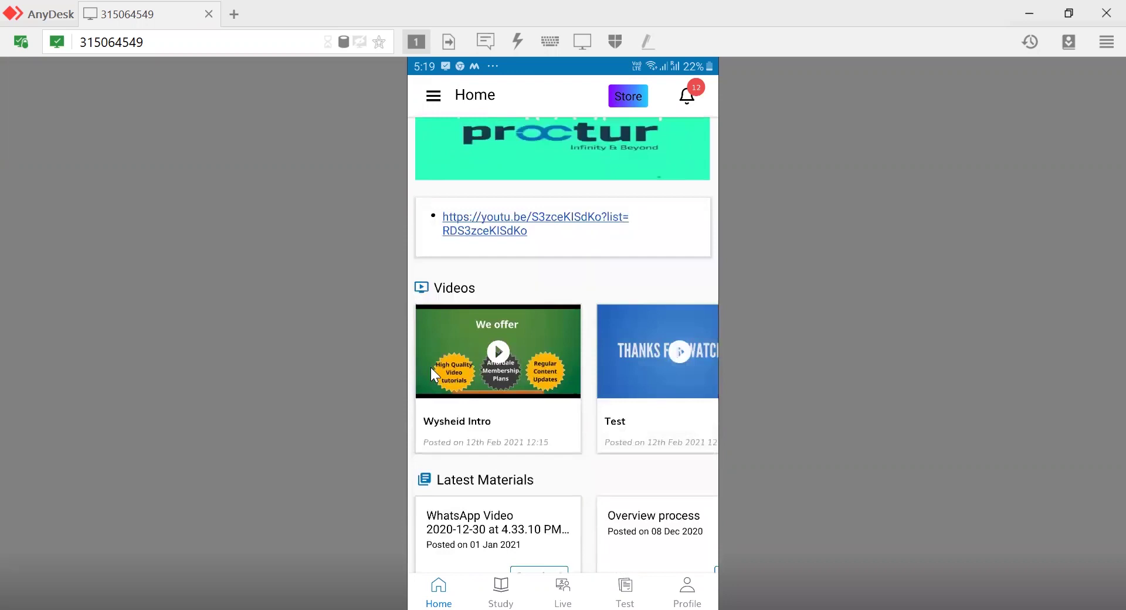
{"action": "scroll", "coordinate": [434, 375], "scroll_direction": "down", "scroll_amount": 2}
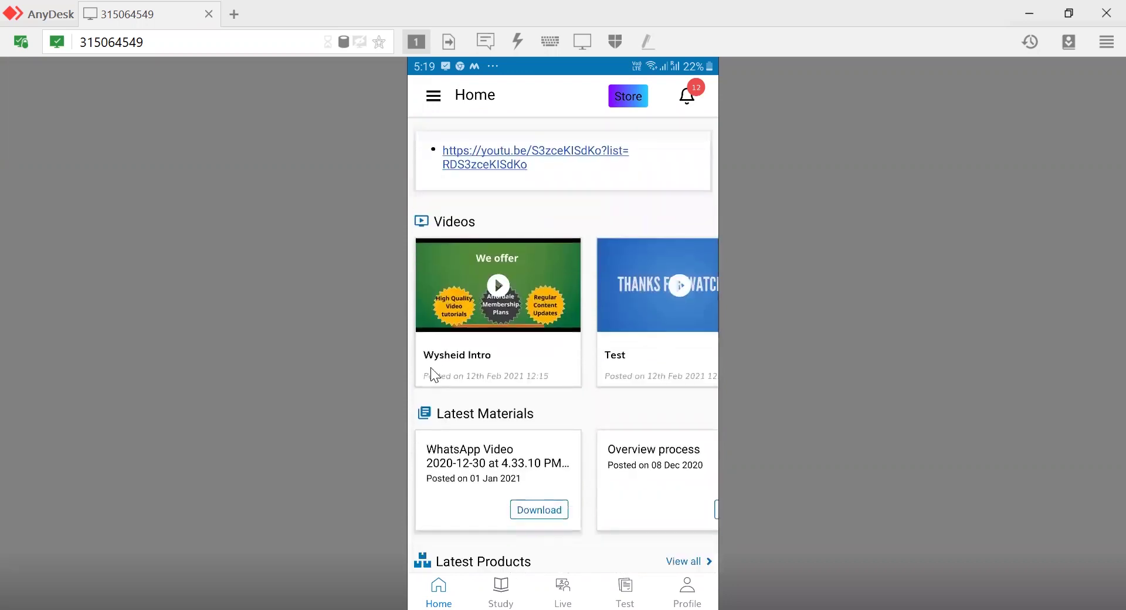
{"action": "scroll", "coordinate": [434, 374], "scroll_direction": "right", "scroll_amount": 2}
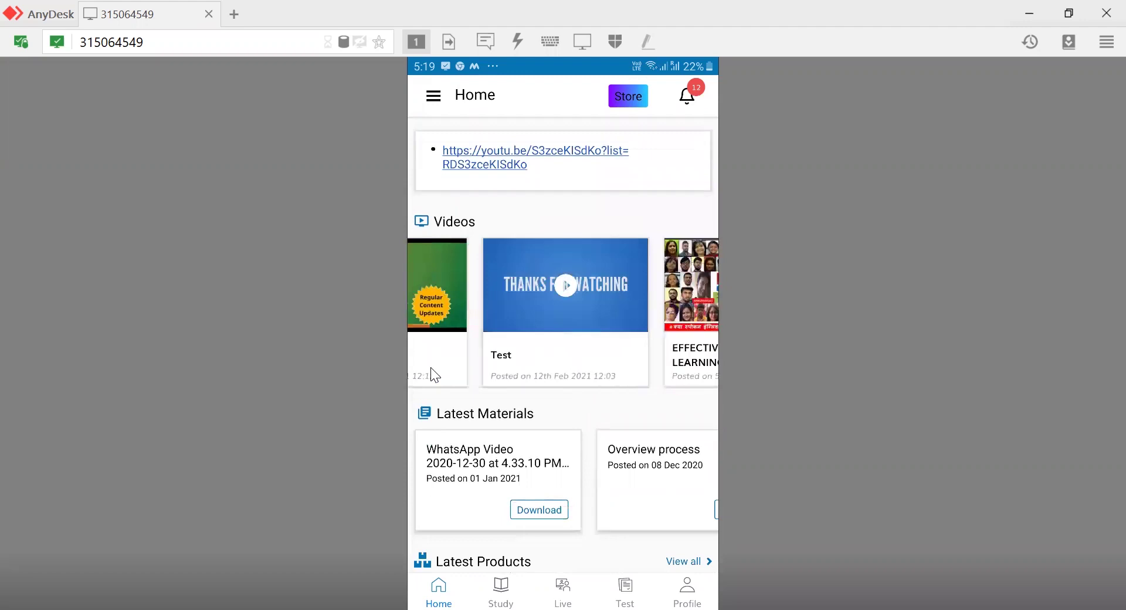
{"action": "scroll", "coordinate": [435, 375], "scroll_direction": "left", "scroll_amount": 2}
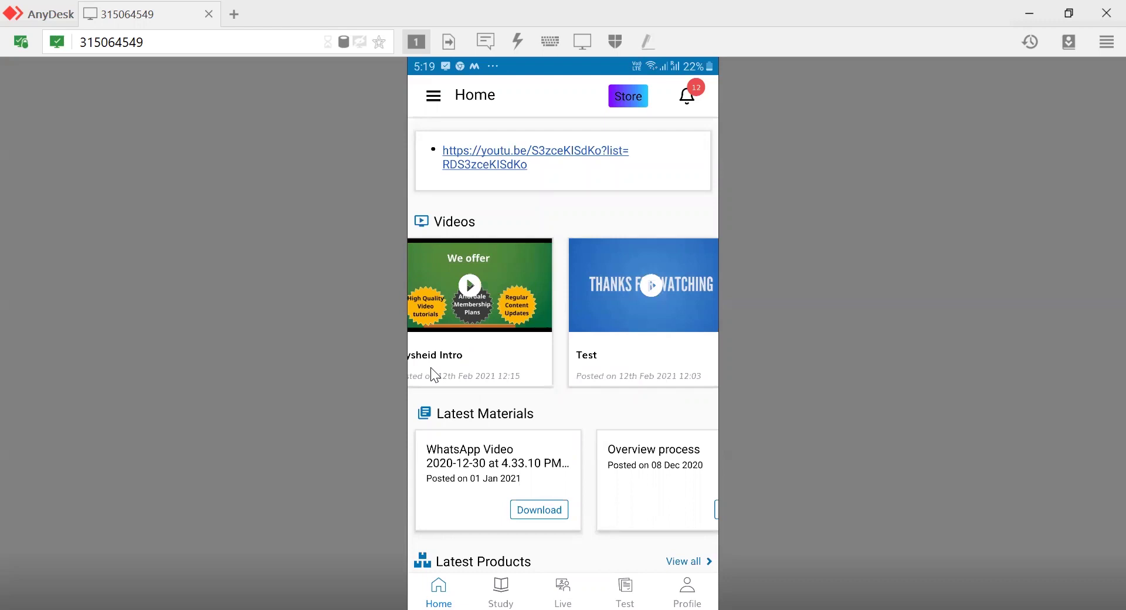
{"action": "left_click", "coordinate": [434, 375]}
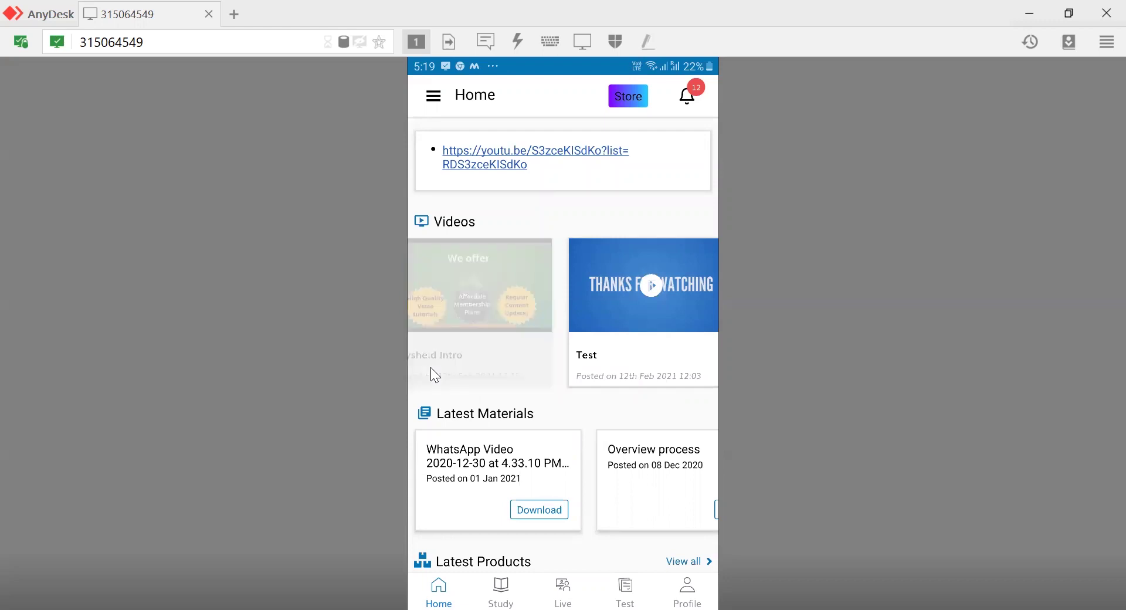
Look through the Latest Materials cards on the Home screen, down to the Latest Products section
{"action": "scroll", "coordinate": [435, 375], "scroll_direction": "down", "scroll_amount": 2}
{"action": "scroll", "coordinate": [435, 375], "scroll_direction": "right", "scroll_amount": 2}
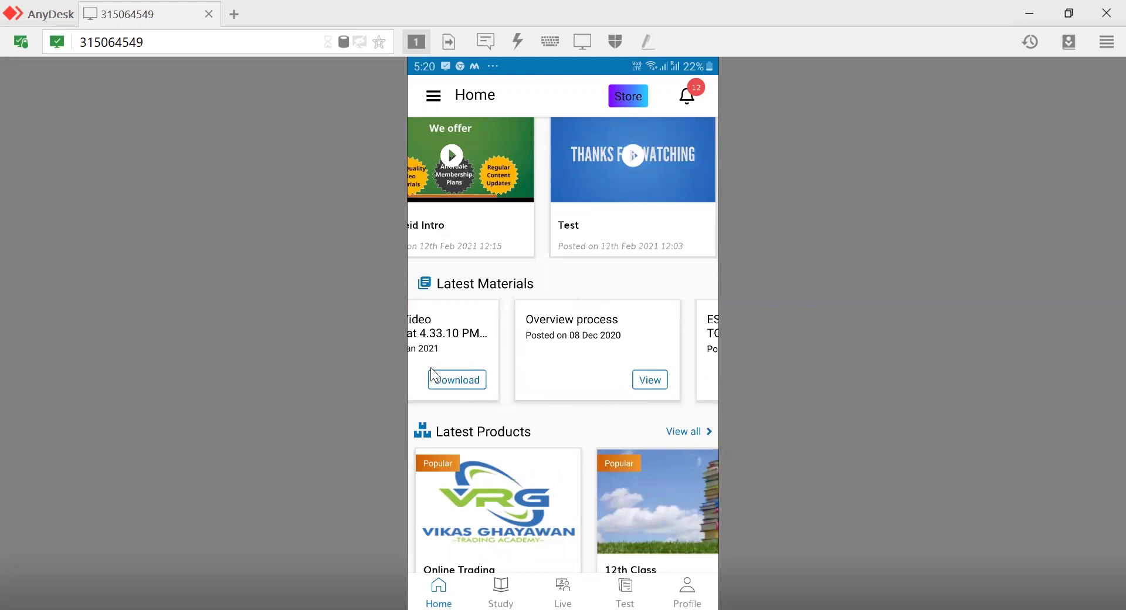
{"action": "scroll", "coordinate": [435, 374], "scroll_direction": "left", "scroll_amount": 2}
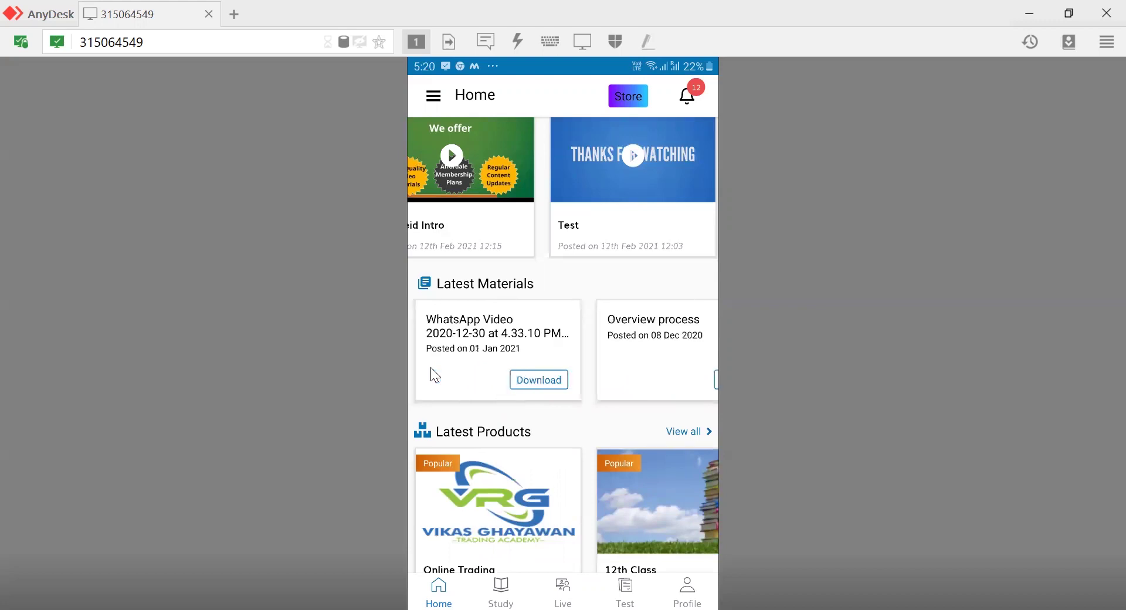
{"action": "scroll", "coordinate": [435, 375], "scroll_direction": "right", "scroll_amount": 3}
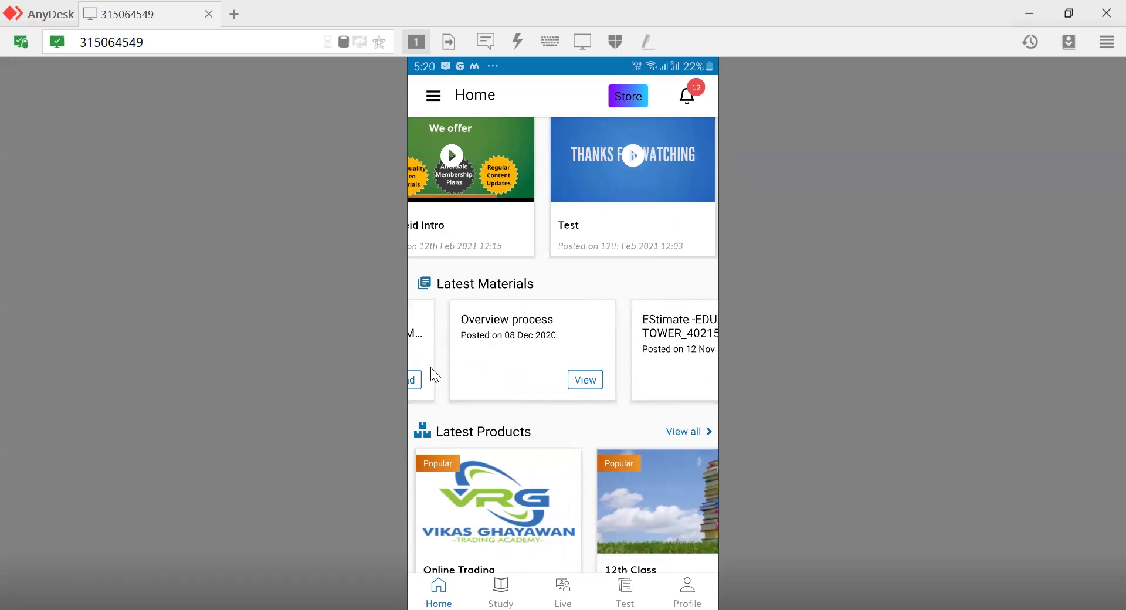
{"action": "scroll", "coordinate": [435, 374], "scroll_direction": "left", "scroll_amount": 1}
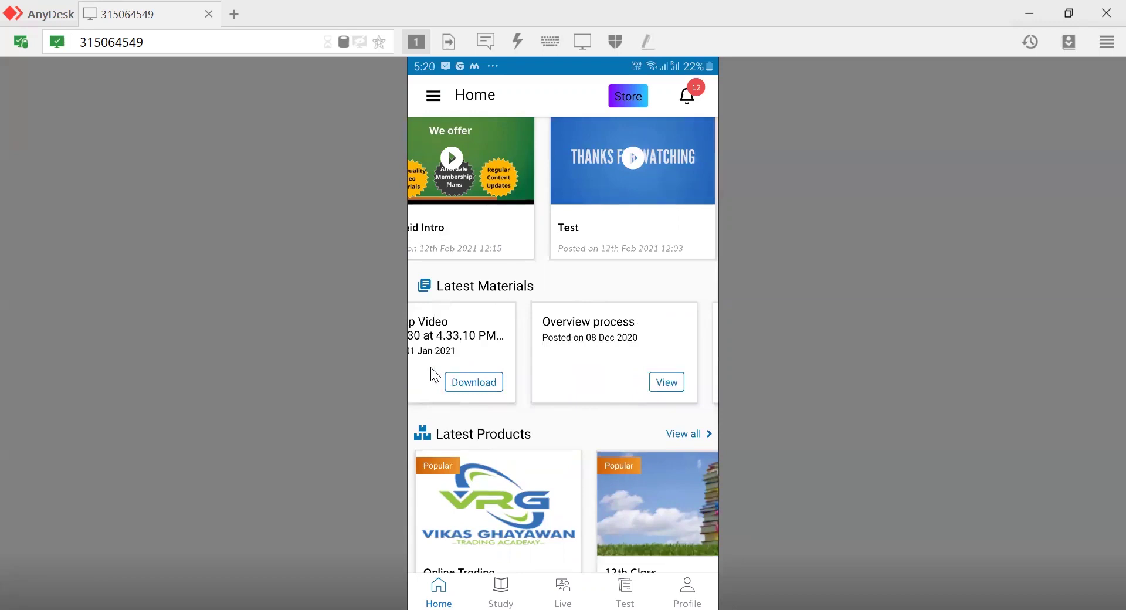
{"action": "scroll", "coordinate": [435, 375], "scroll_direction": "left", "scroll_amount": 1}
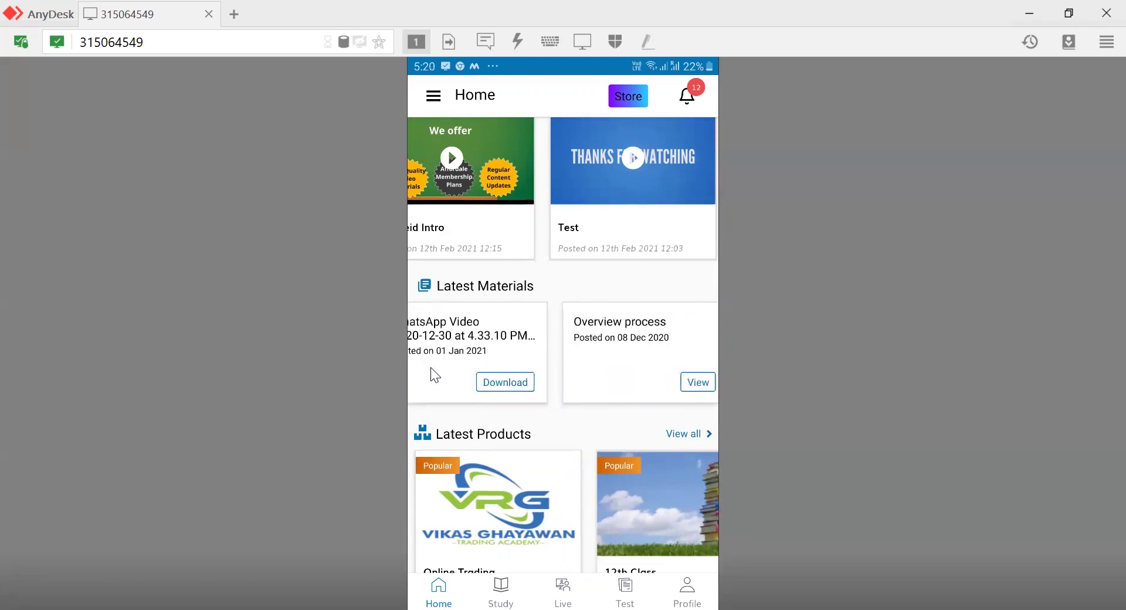
{"action": "scroll", "coordinate": [434, 375], "scroll_direction": "right", "scroll_amount": 1}
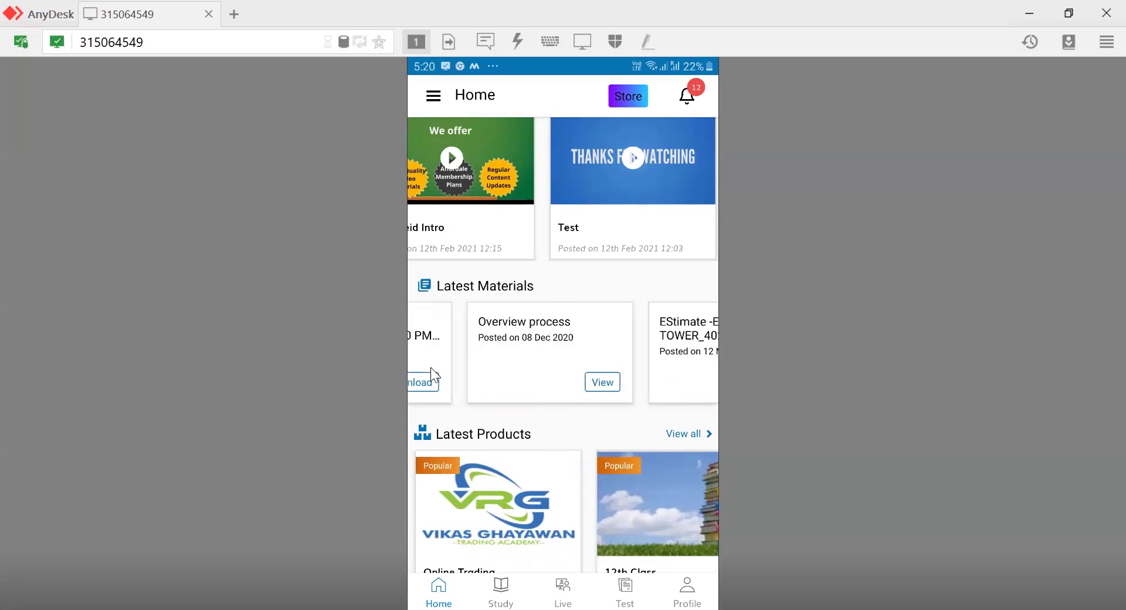
{"action": "scroll", "coordinate": [435, 374], "scroll_direction": "down", "scroll_amount": 1}
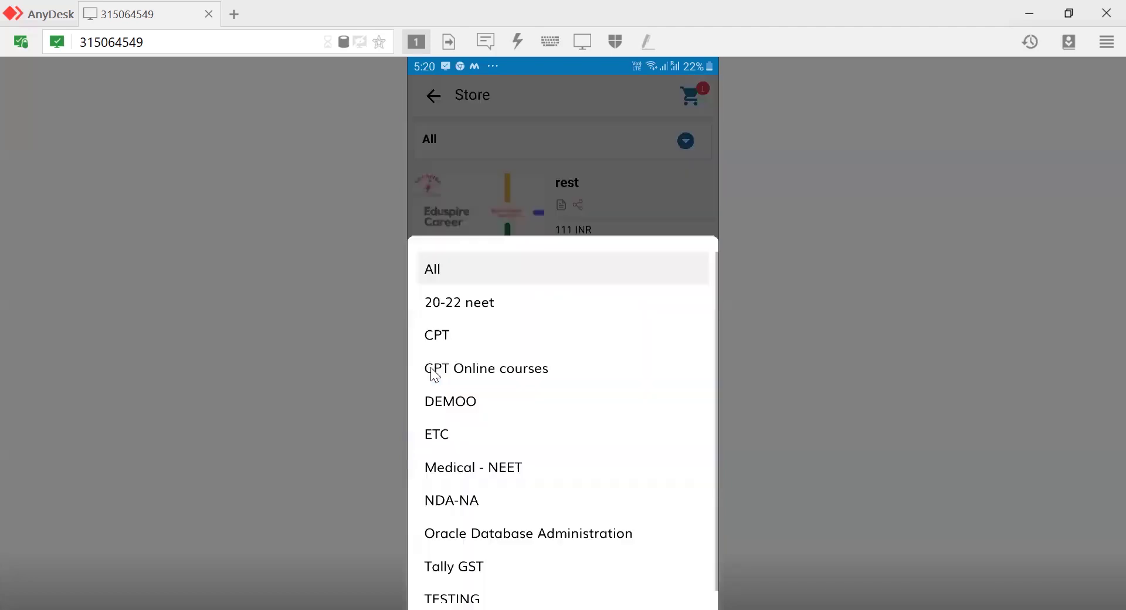
Close the Store's category list without choosing another category and browse the products under All
{"action": "right_click", "coordinate": [431, 368]}
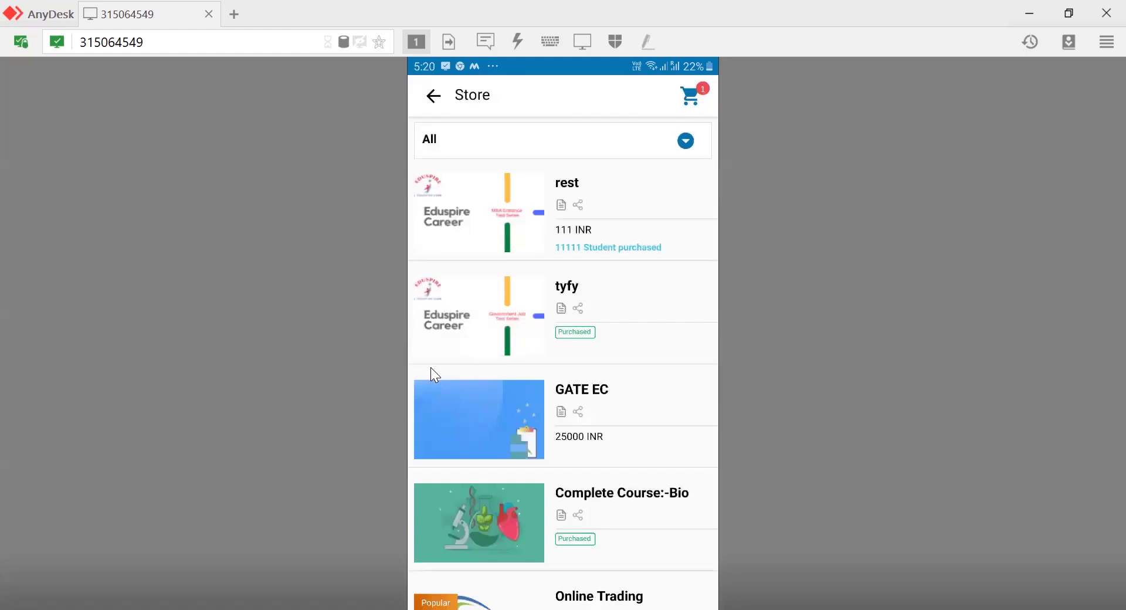
{"action": "scroll", "coordinate": [434, 374], "scroll_direction": "down", "scroll_amount": 2}
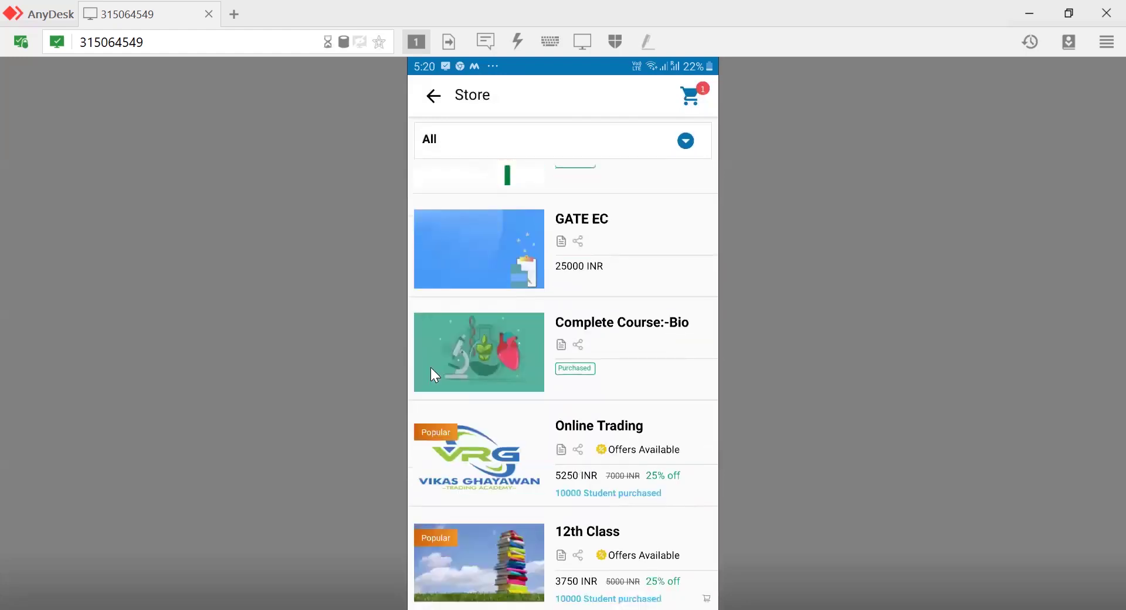
{"action": "scroll", "coordinate": [434, 374], "scroll_direction": "up", "scroll_amount": 2}
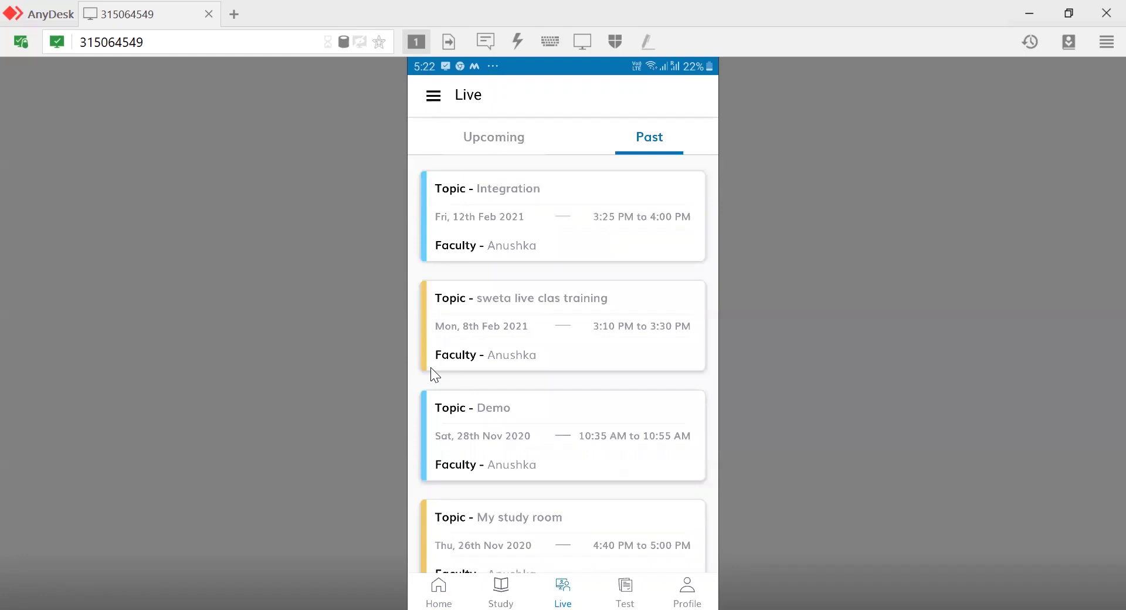
Browse the past live classes with their topics, dates and faculty
{"action": "scroll", "coordinate": [435, 375], "scroll_direction": "down", "scroll_amount": 2}
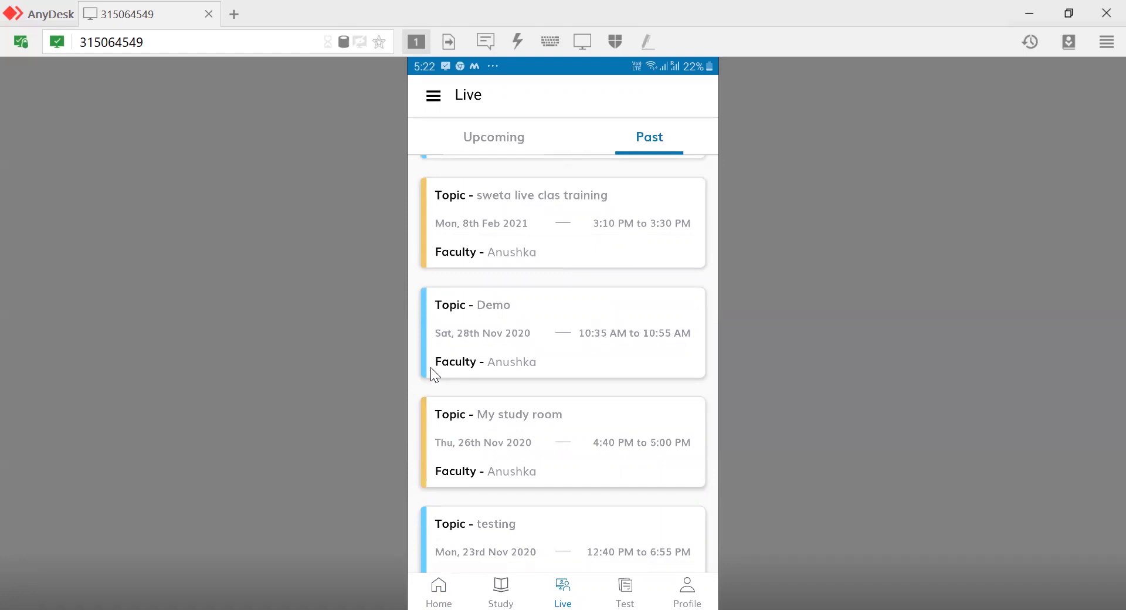
{"action": "scroll", "coordinate": [432, 369], "scroll_direction": "down", "scroll_amount": 2}
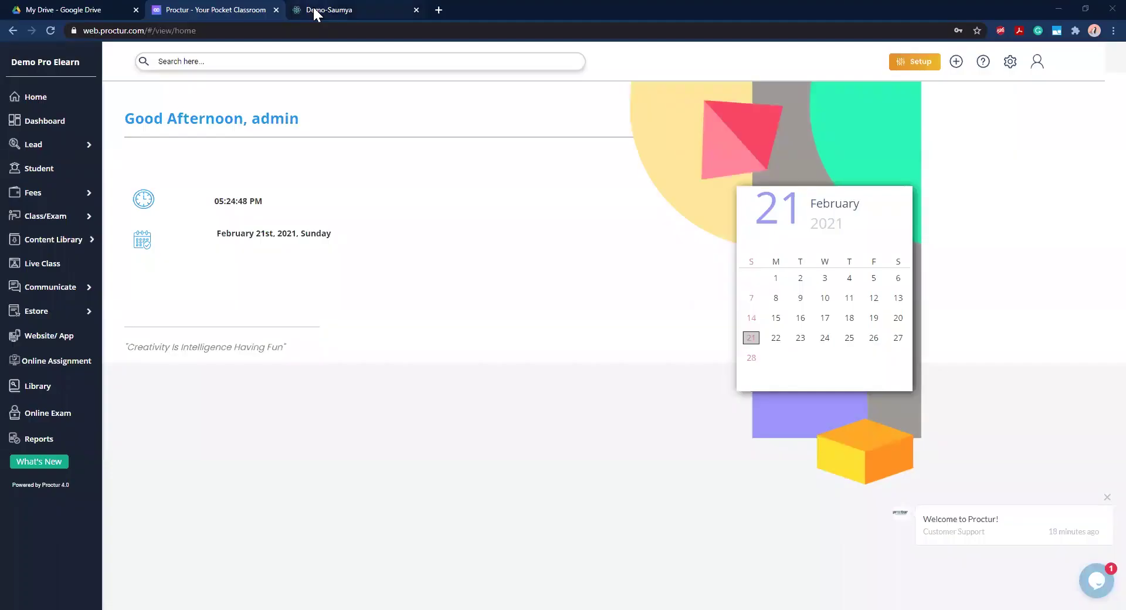
Switch to the institute's demo website in the browser and skim its home page from the banner to the testimonials
{"action": "left_click", "coordinate": [315, 11]}
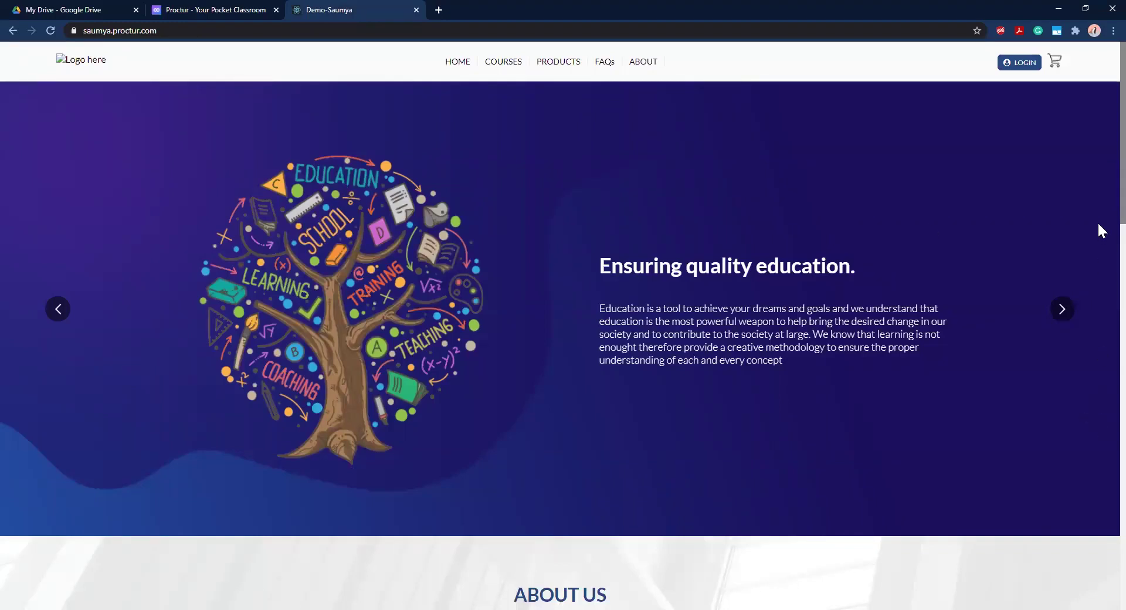
{"action": "scroll", "coordinate": [1098, 193], "scroll_direction": "down", "scroll_amount": 3}
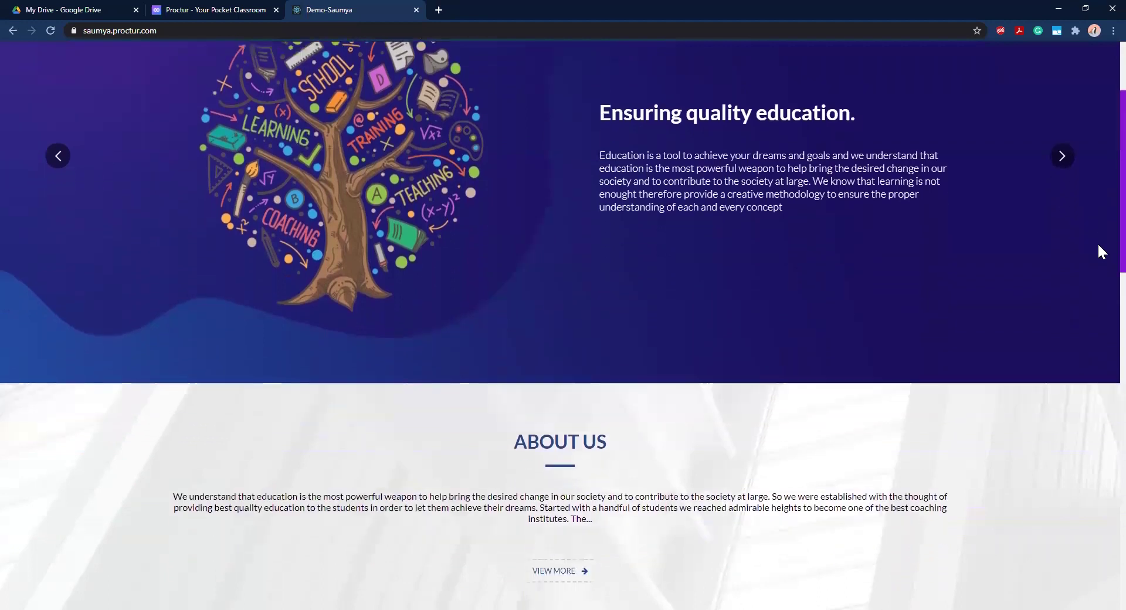
{"action": "scroll", "coordinate": [1099, 246], "scroll_direction": "down", "scroll_amount": 12}
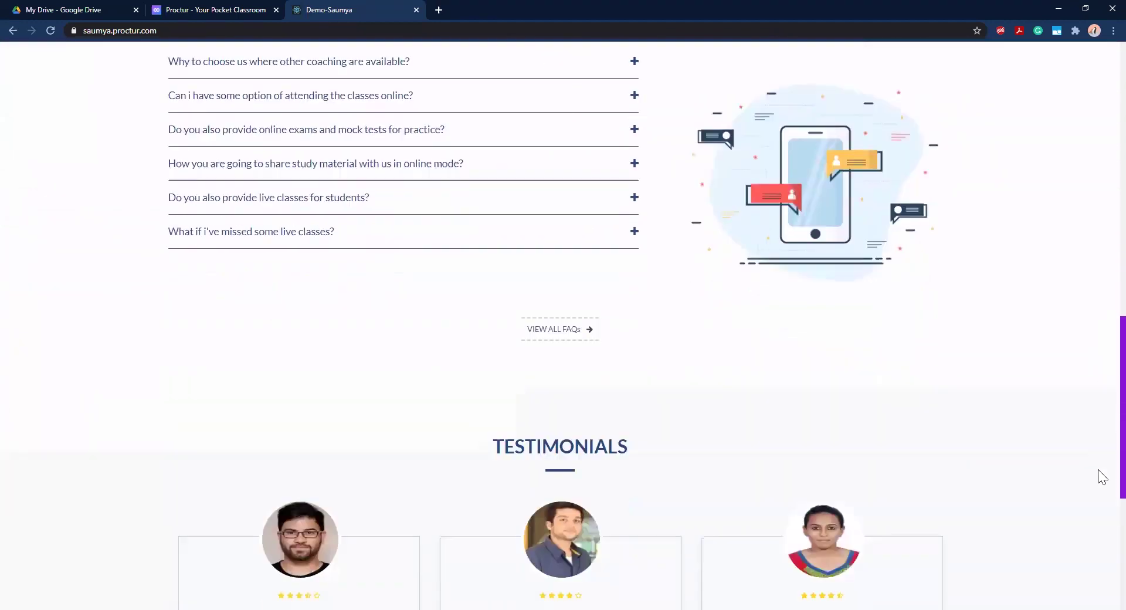
{"action": "scroll", "coordinate": [1097, 469], "scroll_direction": "down", "scroll_amount": 7}
{"action": "scroll", "coordinate": [1096, 561], "scroll_direction": "up", "scroll_amount": 12}
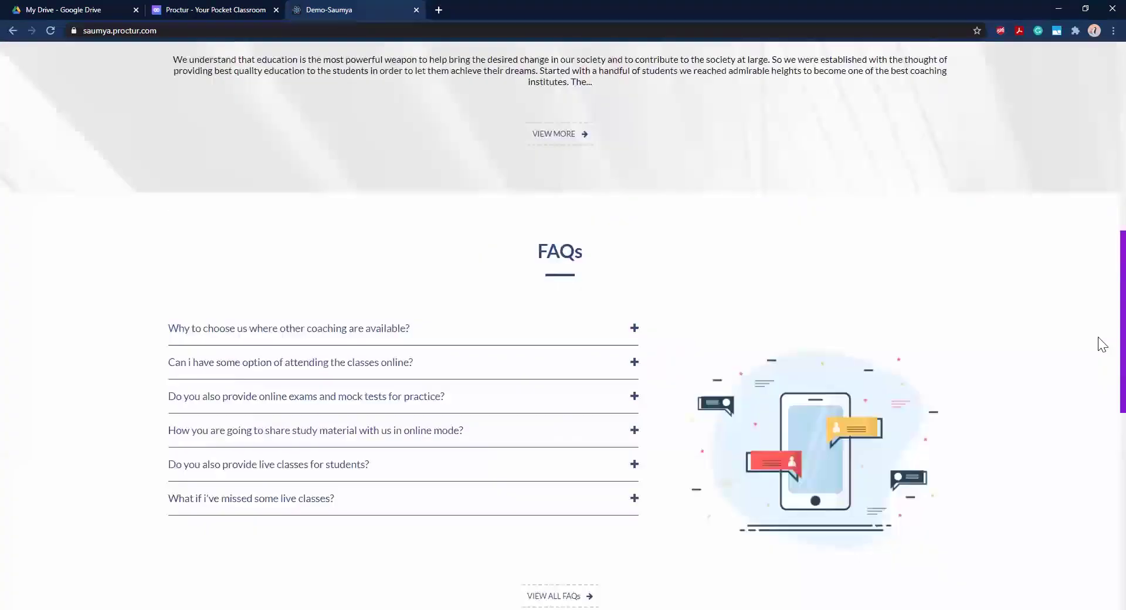
{"action": "scroll", "coordinate": [1101, 343], "scroll_direction": "up", "scroll_amount": 6}
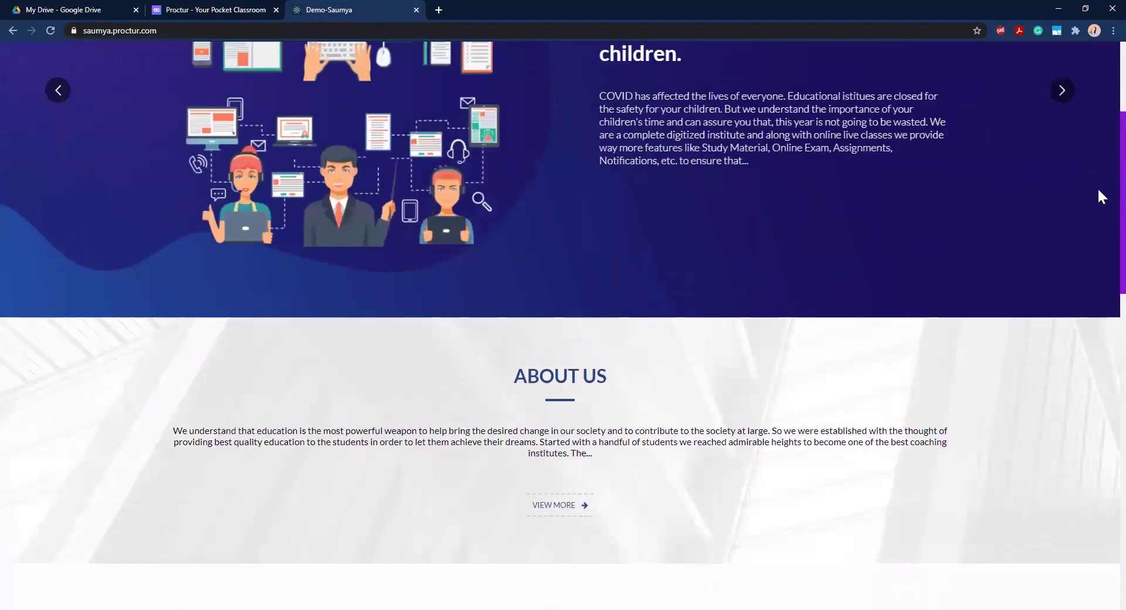
{"action": "scroll", "coordinate": [1099, 176], "scroll_direction": "up", "scroll_amount": 3}
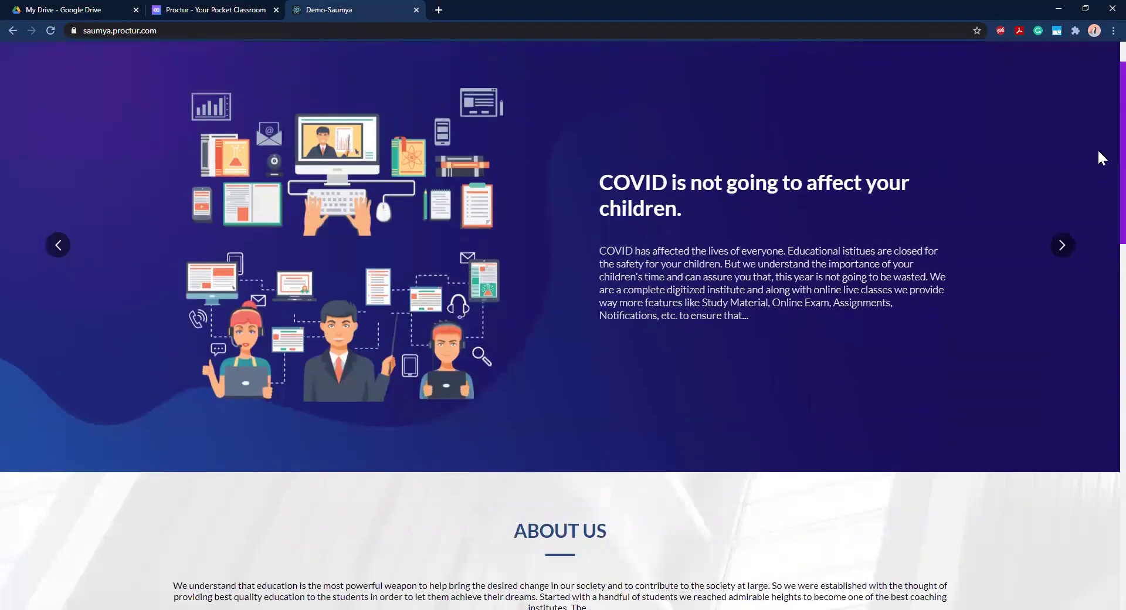
{"action": "scroll", "coordinate": [1098, 152], "scroll_direction": "up", "scroll_amount": 2}
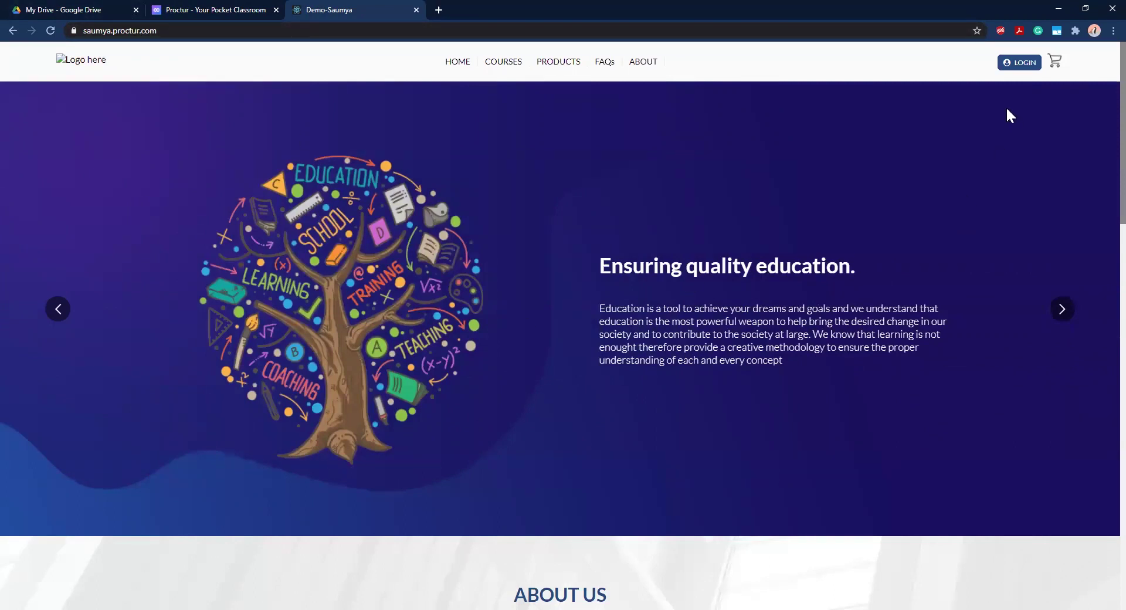
Examine the home page's About Us, FAQs, Testimonials and footer link sections
{"action": "scroll", "coordinate": [1097, 153], "scroll_direction": "down", "scroll_amount": 5}
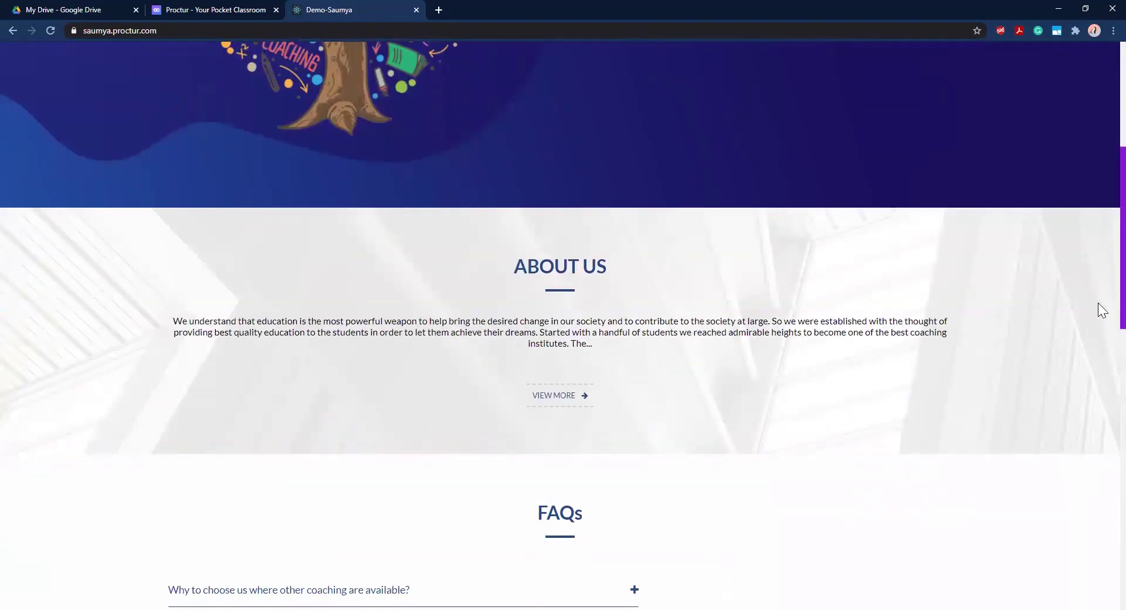
{"action": "scroll", "coordinate": [1098, 308], "scroll_direction": "down", "scroll_amount": 3}
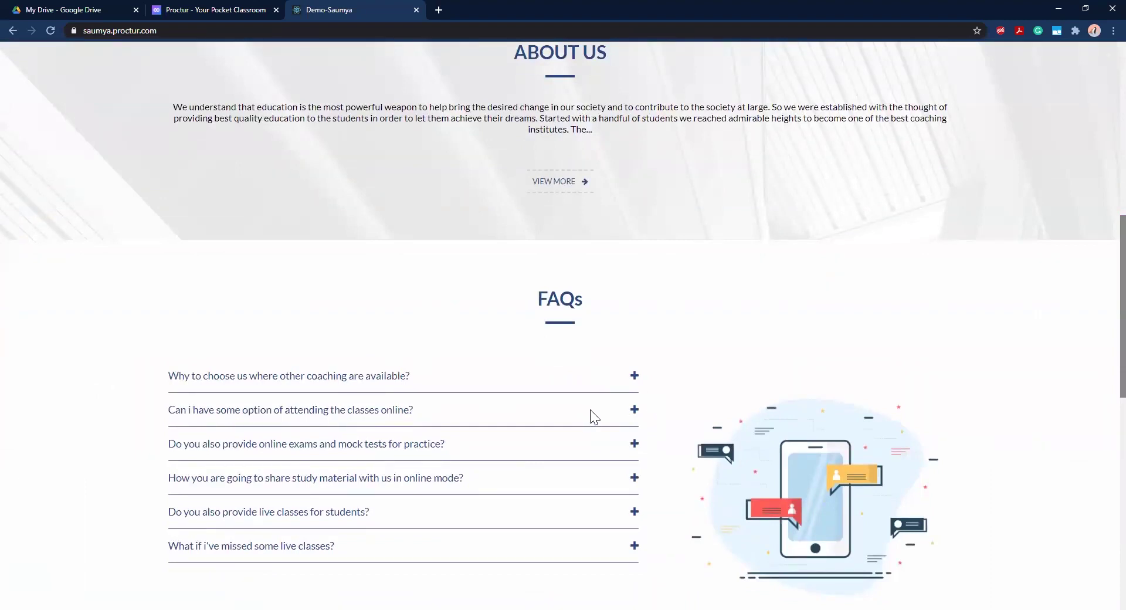
{"action": "scroll", "coordinate": [1098, 316], "scroll_direction": "down", "scroll_amount": 7}
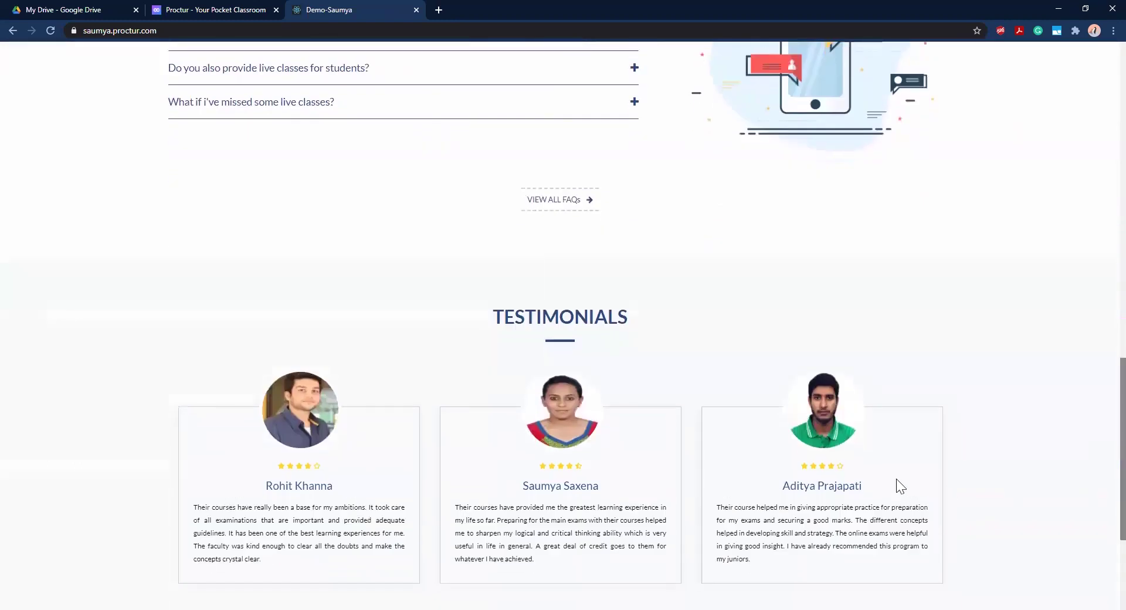
{"action": "scroll", "coordinate": [1098, 467], "scroll_direction": "down", "scroll_amount": 3}
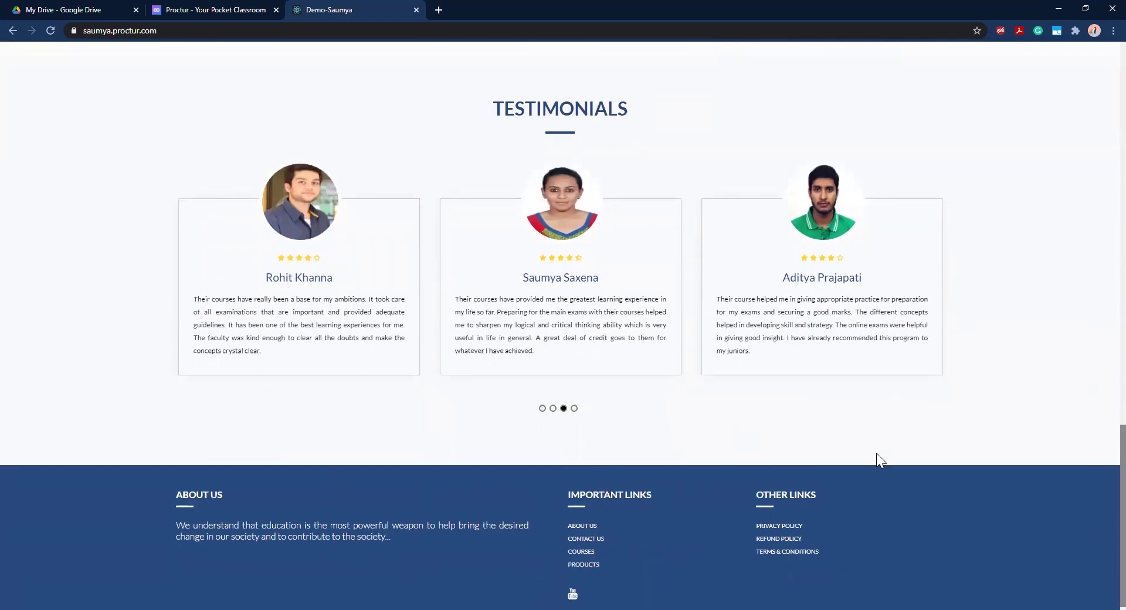
{"action": "scroll", "coordinate": [1098, 449], "scroll_direction": "up", "scroll_amount": 3}
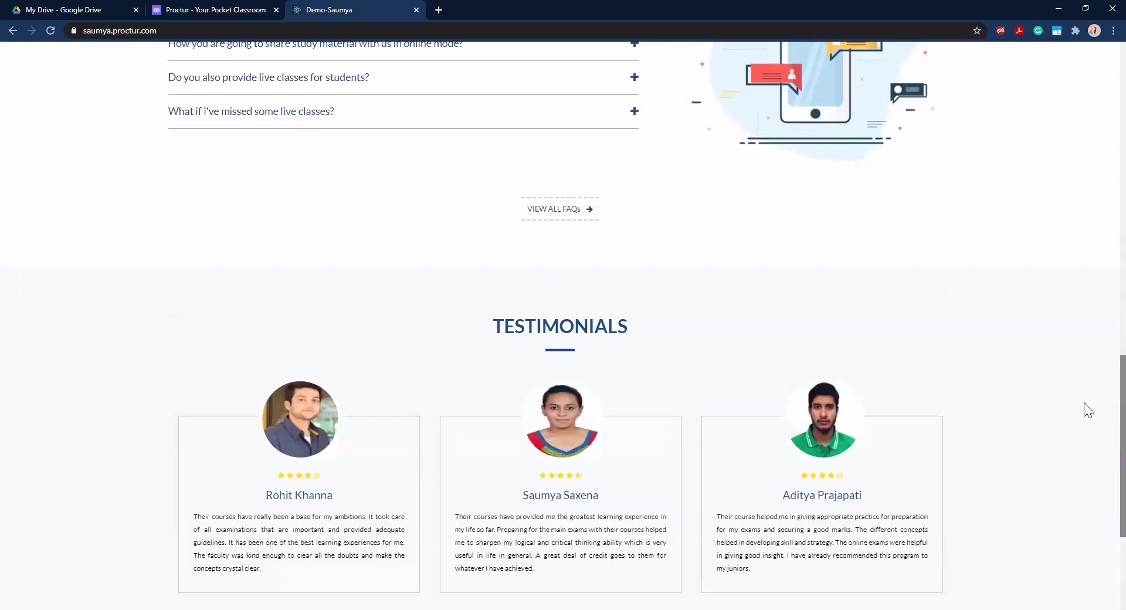
{"action": "scroll", "coordinate": [1098, 306], "scroll_direction": "up", "scroll_amount": 7}
{"action": "scroll", "coordinate": [1098, 278], "scroll_direction": "up", "scroll_amount": 7}
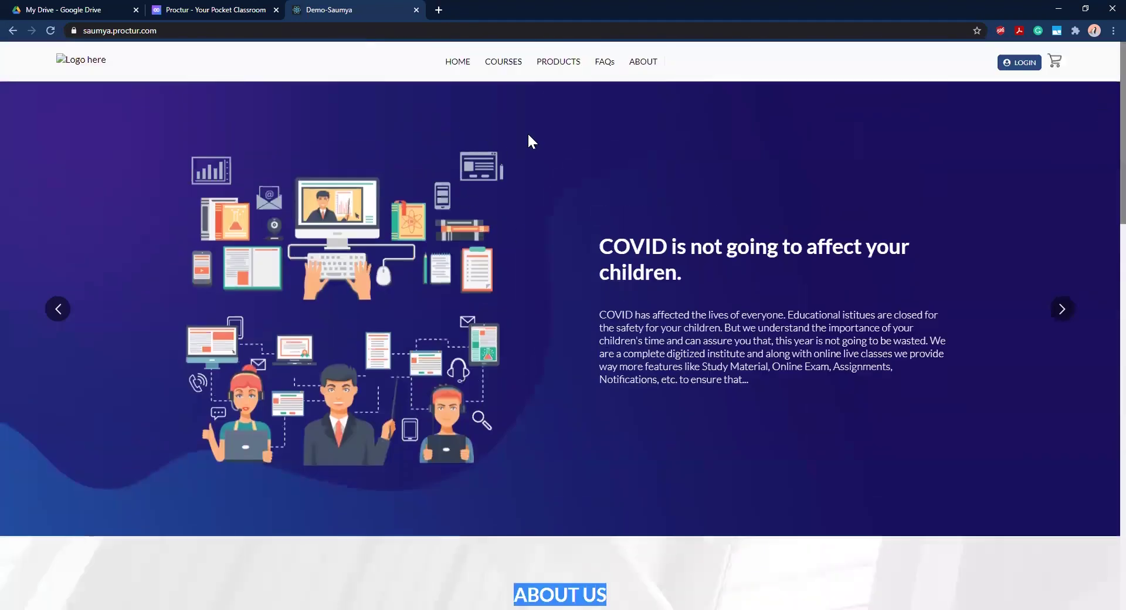
Look through the course cards on the website's Courses page, and open the Products page
{"action": "left_click", "coordinate": [498, 61]}
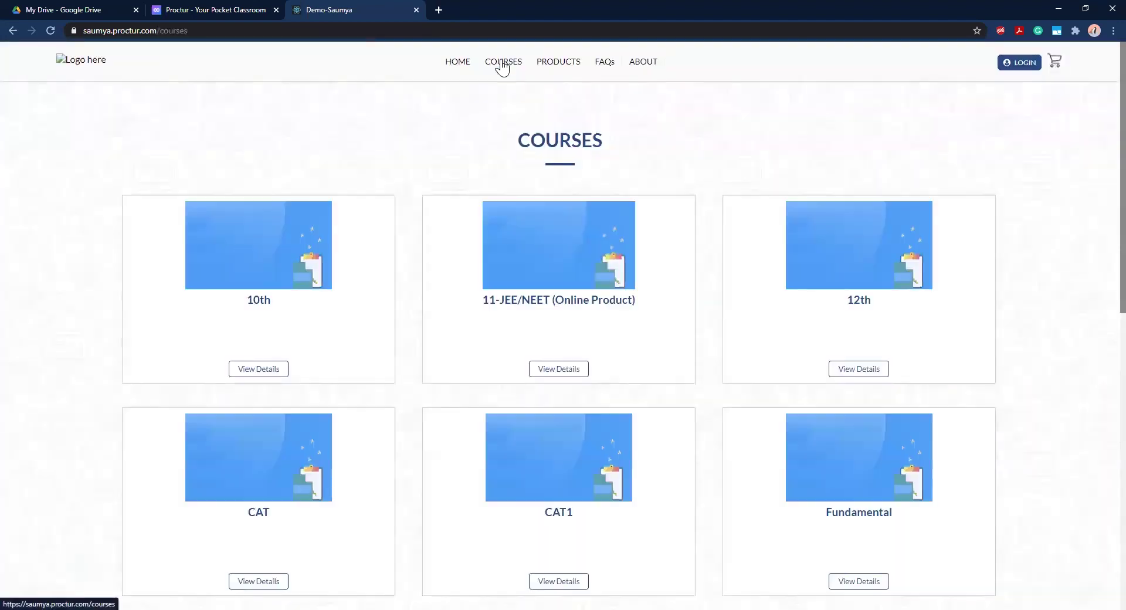
{"action": "scroll", "coordinate": [1098, 263], "scroll_direction": "down", "scroll_amount": 4}
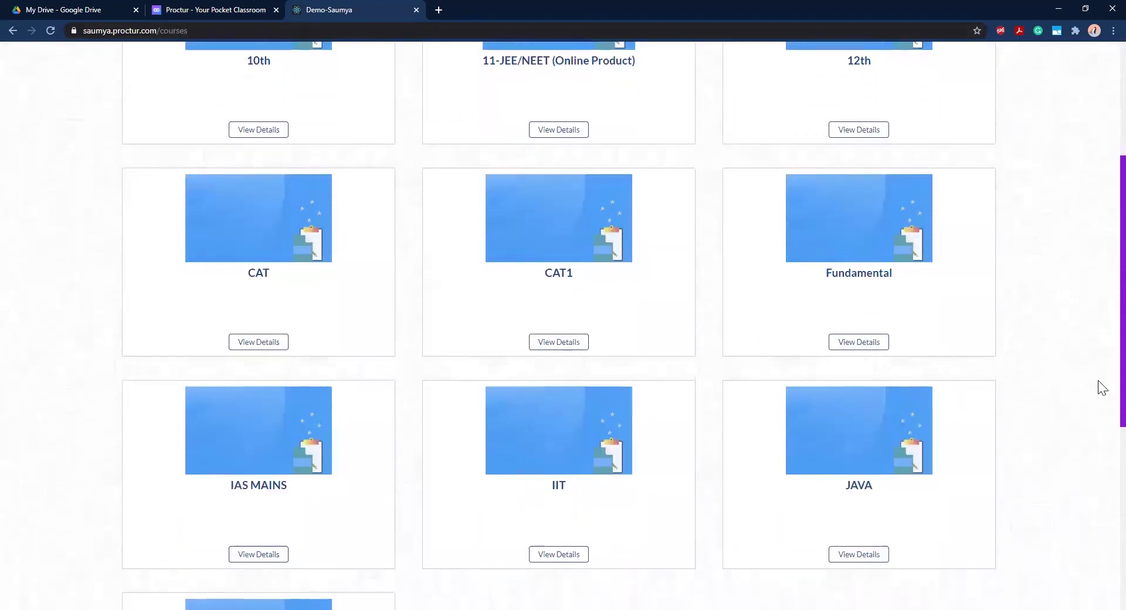
{"action": "scroll", "coordinate": [1097, 464], "scroll_direction": "down", "scroll_amount": 4}
{"action": "scroll", "coordinate": [1097, 411], "scroll_direction": "up", "scroll_amount": 6}
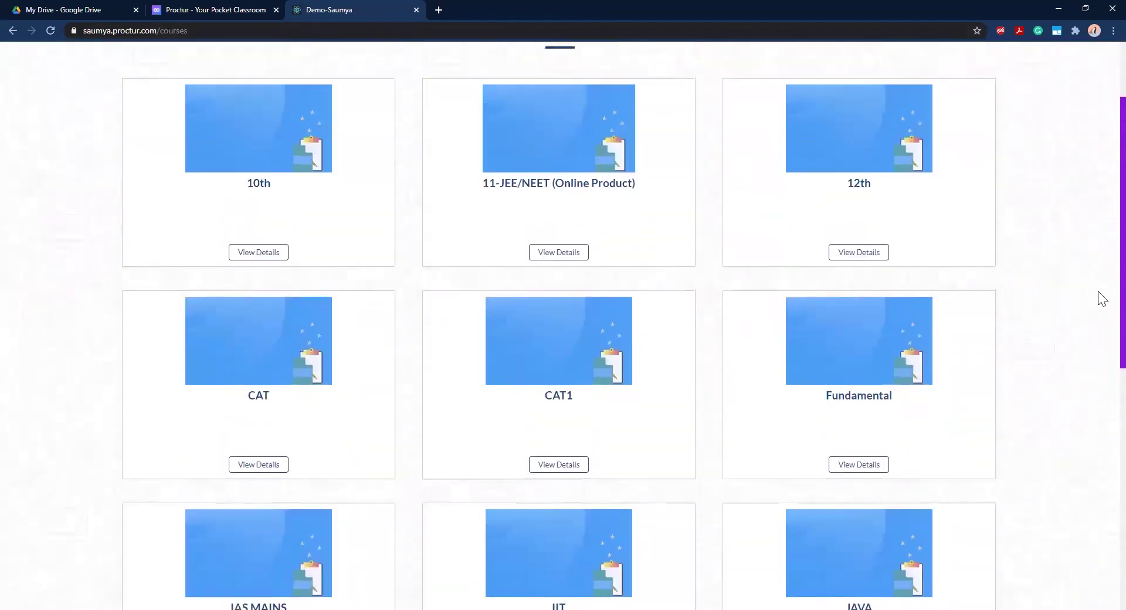
{"action": "scroll", "coordinate": [1098, 264], "scroll_direction": "up", "scroll_amount": 2}
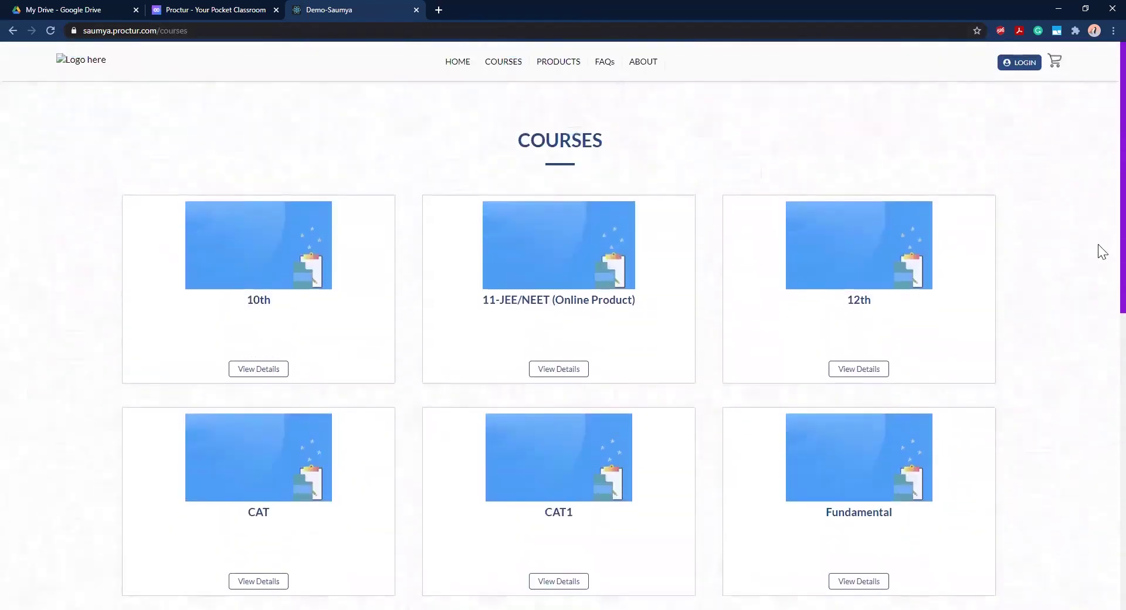
{"action": "left_click", "coordinate": [554, 70]}
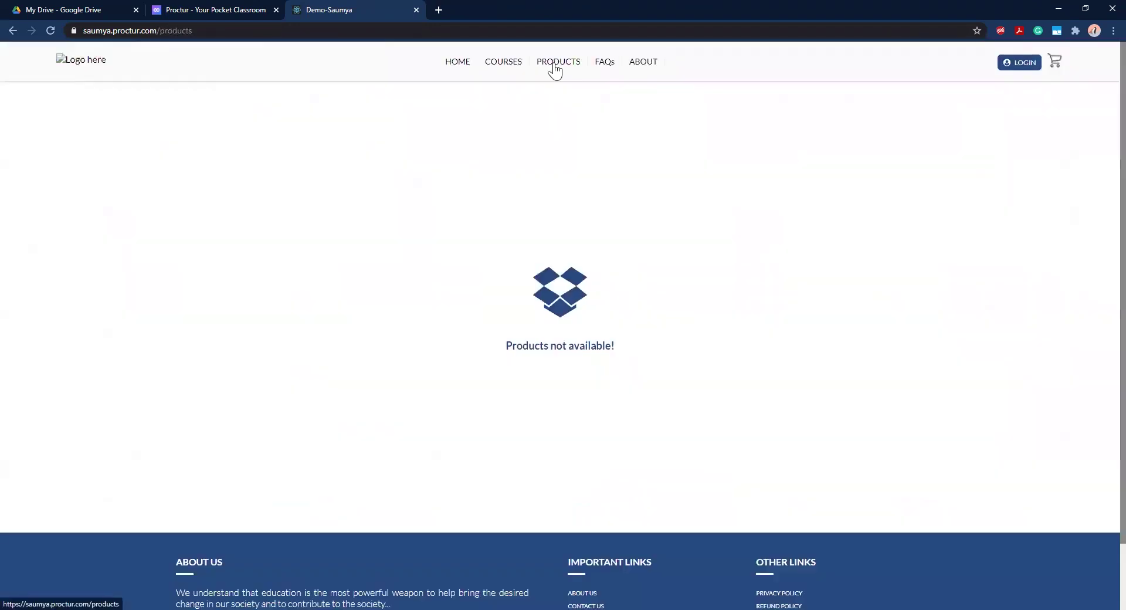
View the demo website's FAQs and About pages, switch back to the Proctur admin portal and preview the Estore options
{"action": "left_click", "coordinate": [608, 70]}
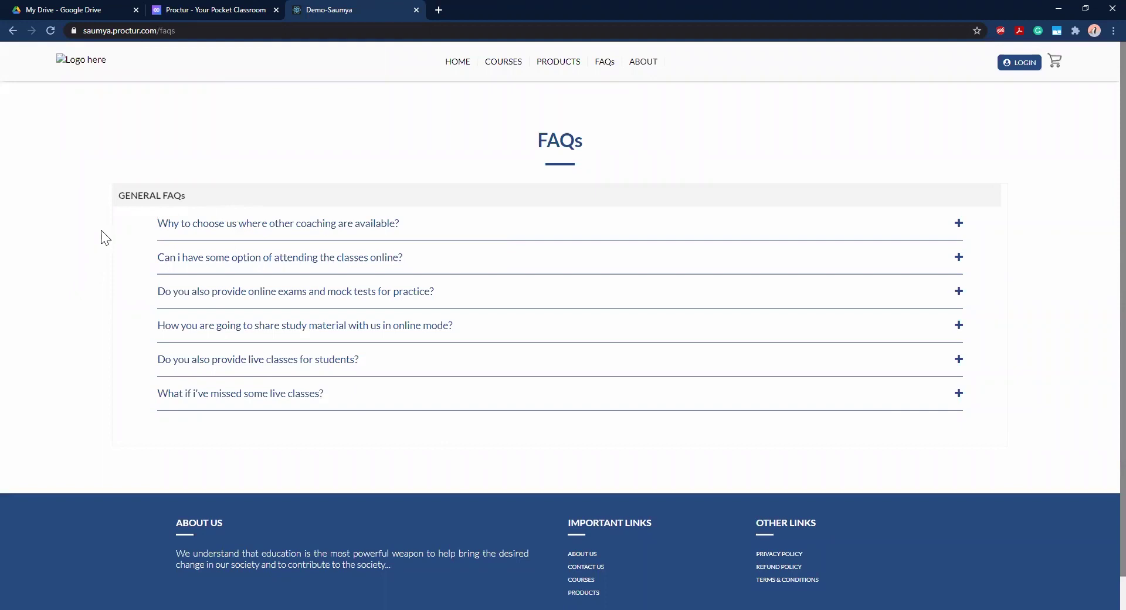
{"action": "left_click", "coordinate": [632, 61]}
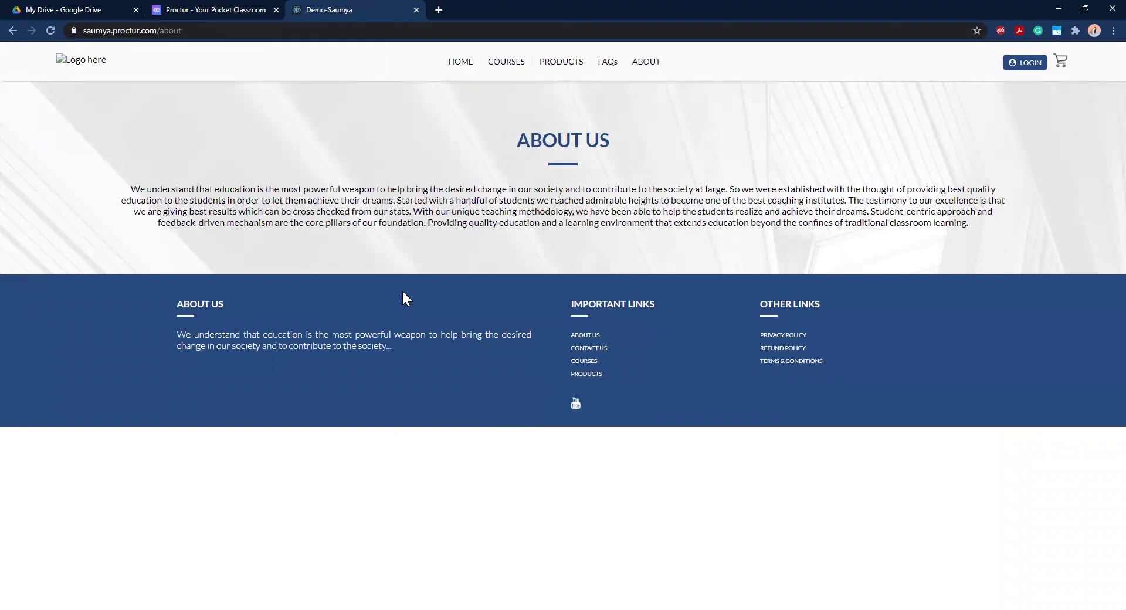
{"action": "left_click", "coordinate": [230, 10]}
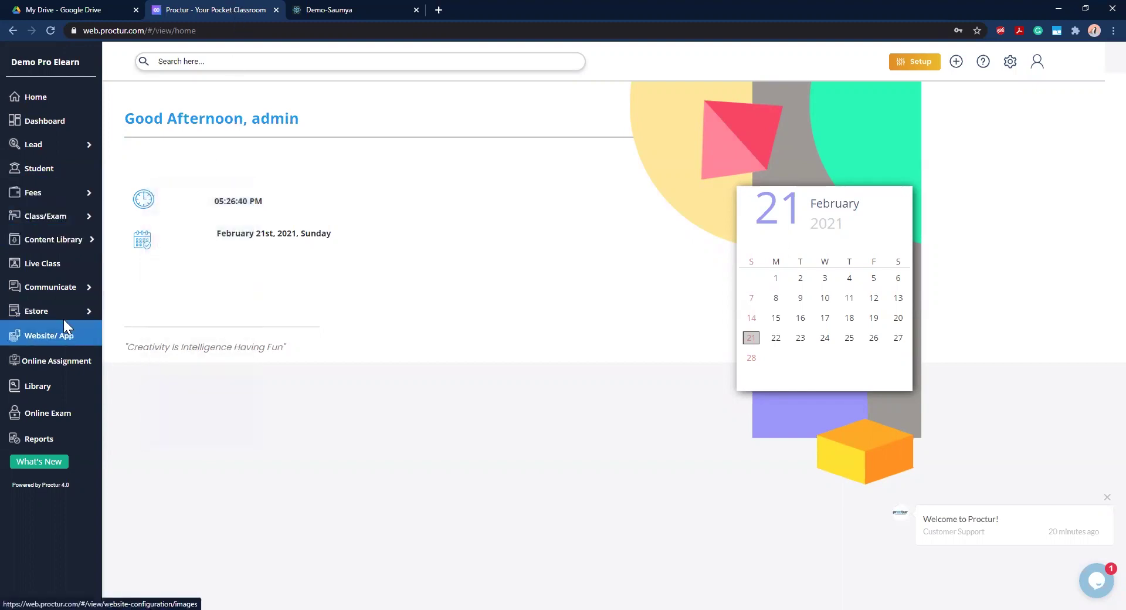
{"action": "mouse_move", "coordinate": [50, 320]}
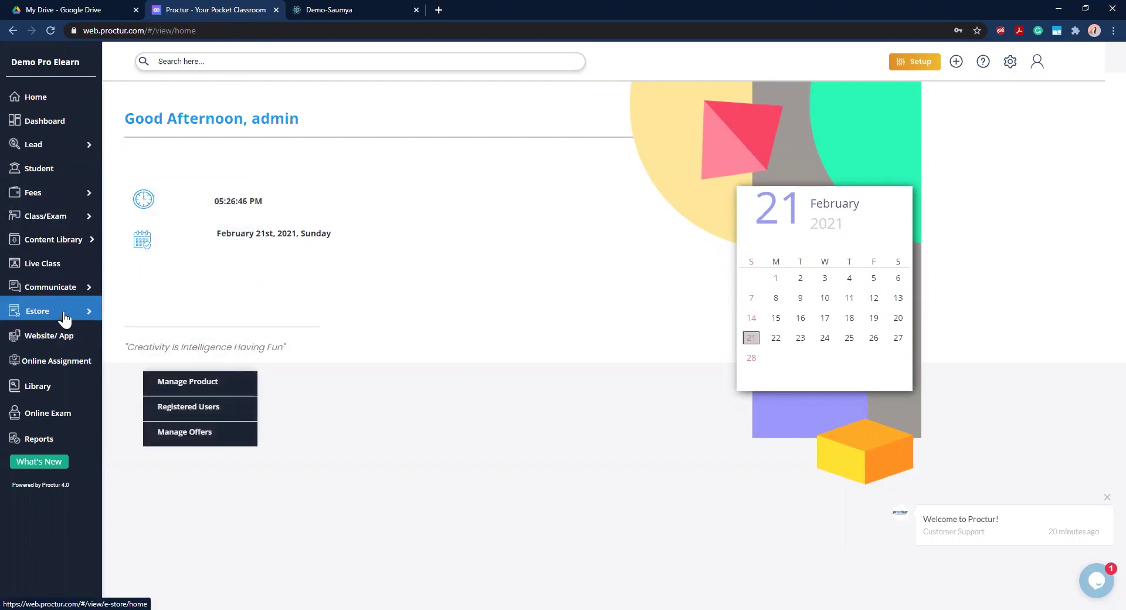
Open course management from the settings and bring up the form for adding a standard
{"action": "left_click", "coordinate": [912, 66]}
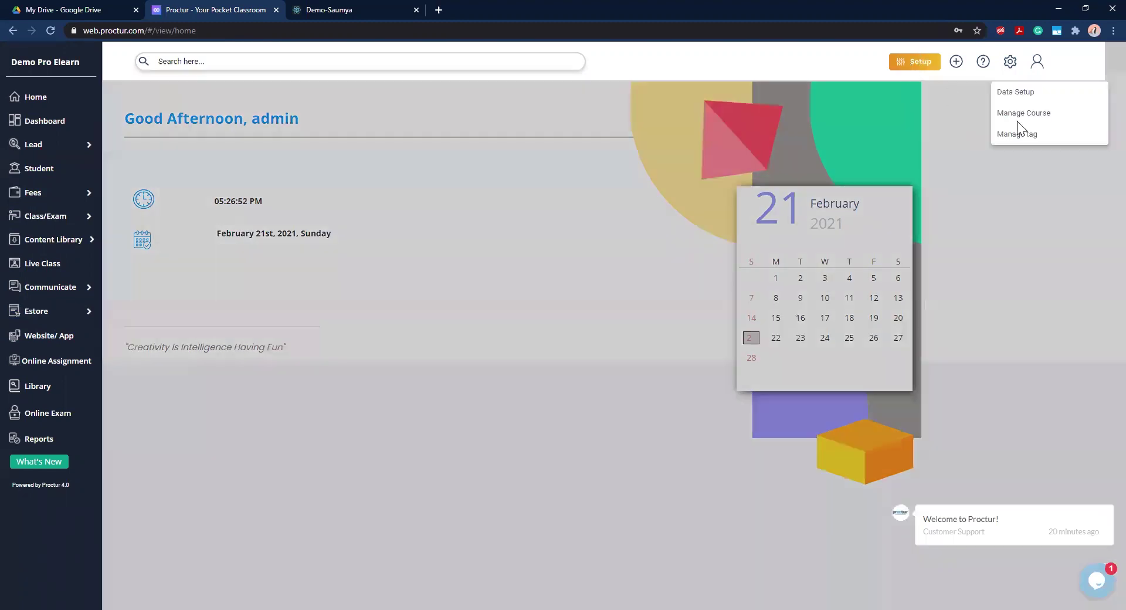
{"action": "left_click", "coordinate": [1023, 114]}
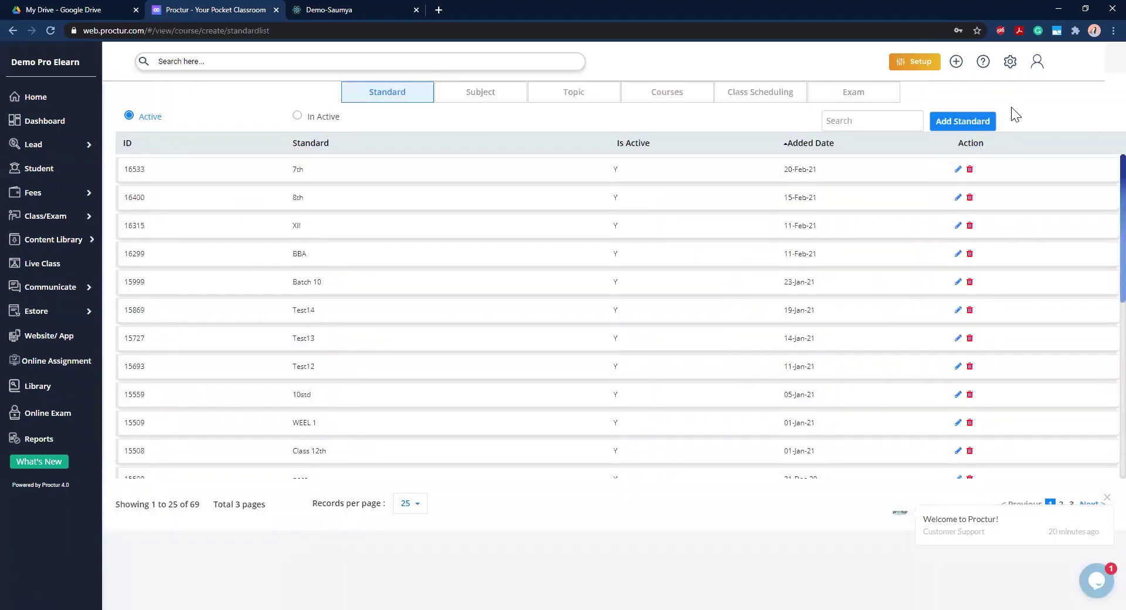
{"action": "left_click", "coordinate": [964, 121]}
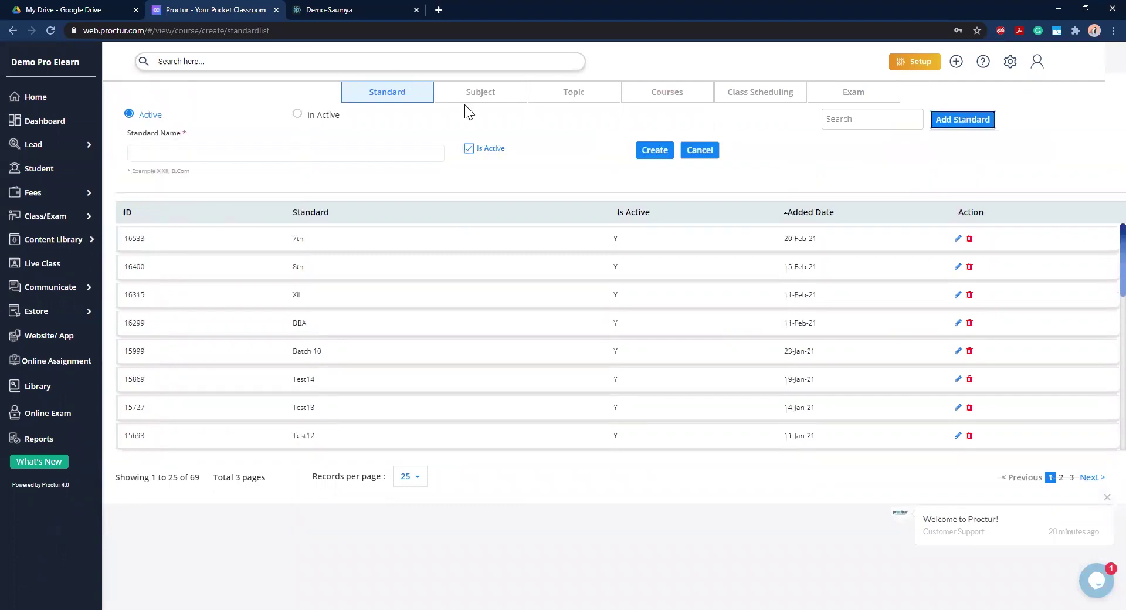
Start adding a subject in course management with 11th as its standard
{"action": "left_click", "coordinate": [502, 92]}
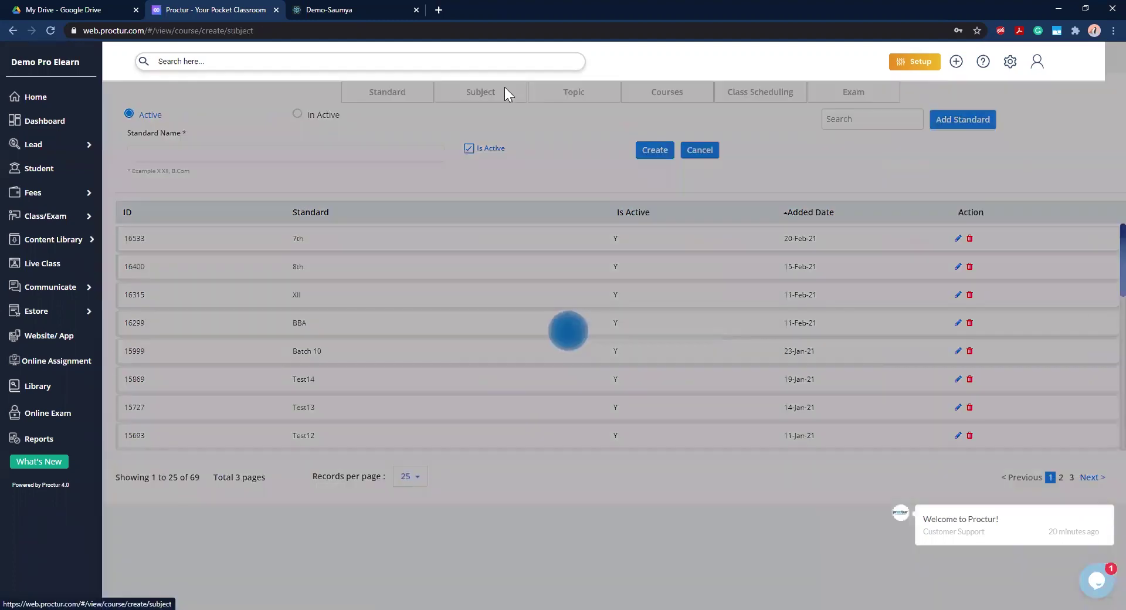
{"action": "left_click", "coordinate": [979, 121]}
{"action": "left_click", "coordinate": [189, 151]}
{"action": "left_click", "coordinate": [161, 297]}
{"action": "left_click", "coordinate": [385, 151]}
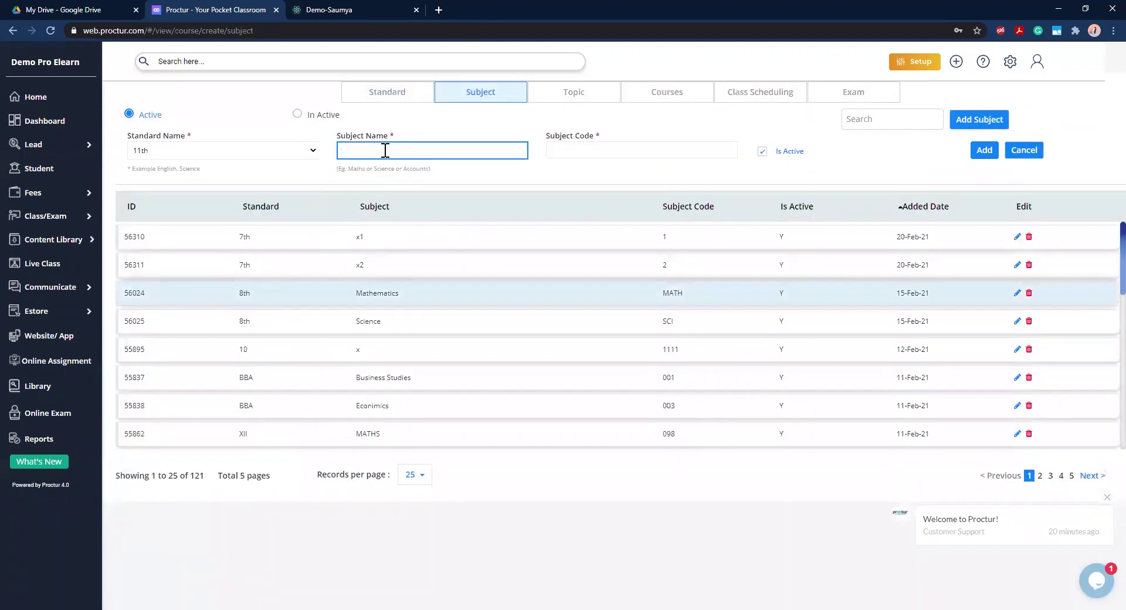
Start adding a course with SYJC as the master course, choose a 10 STD standard and load its subjects for allocation
{"action": "left_click", "coordinate": [659, 100]}
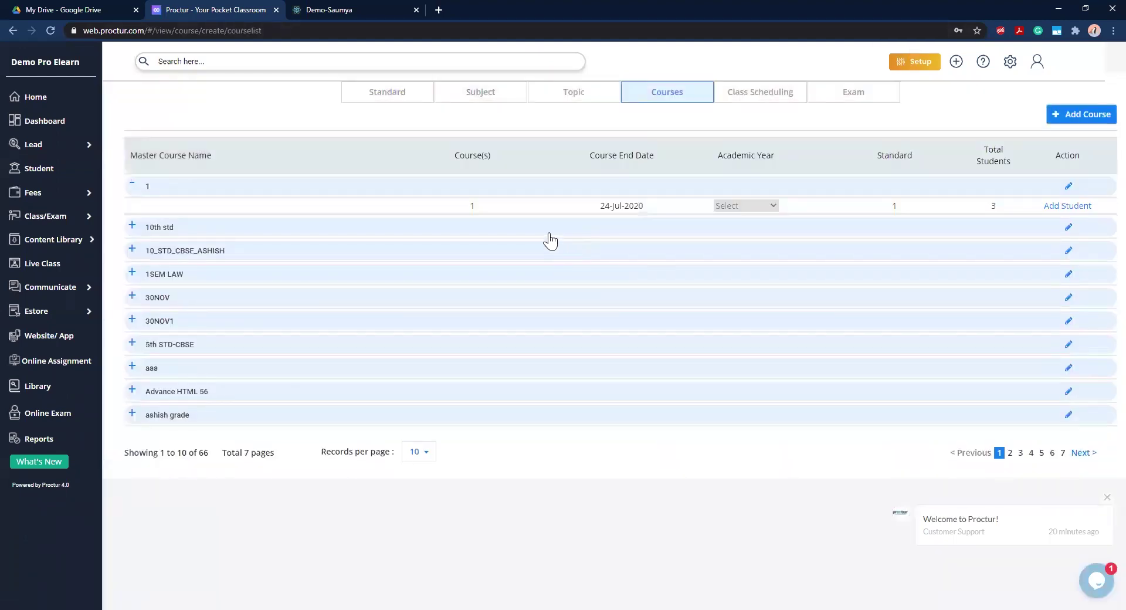
{"action": "left_click", "coordinate": [1063, 117]}
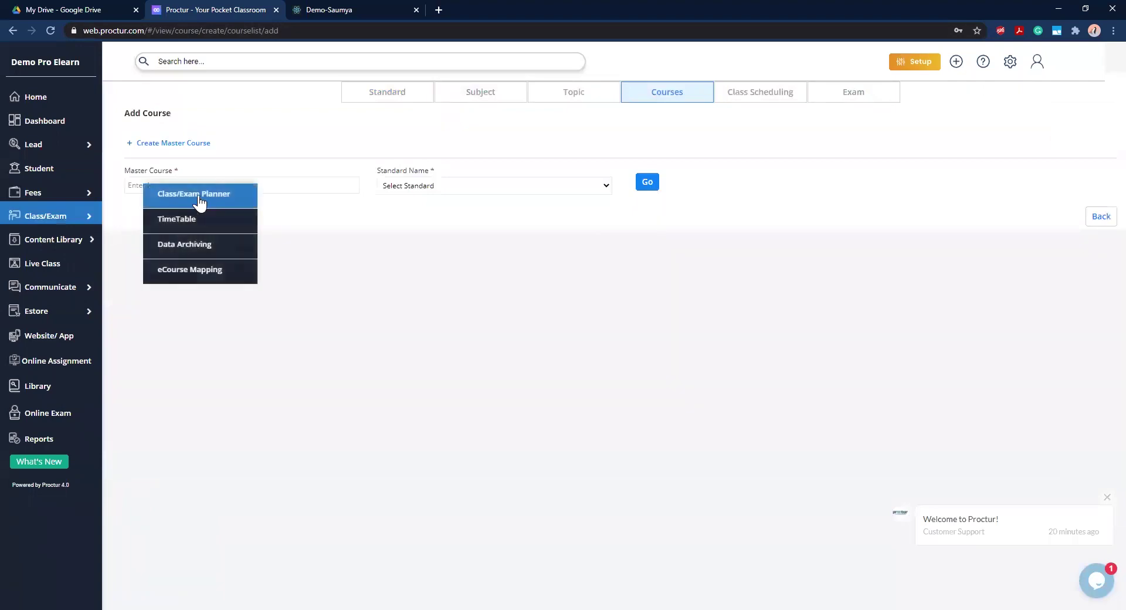
{"action": "left_click", "coordinate": [211, 182]}
{"action": "left_click", "coordinate": [164, 229]}
{"action": "left_click", "coordinate": [421, 187]}
{"action": "left_click", "coordinate": [408, 260]}
{"action": "left_click", "coordinate": [647, 183]}
{"action": "left_click", "coordinate": [151, 234]}
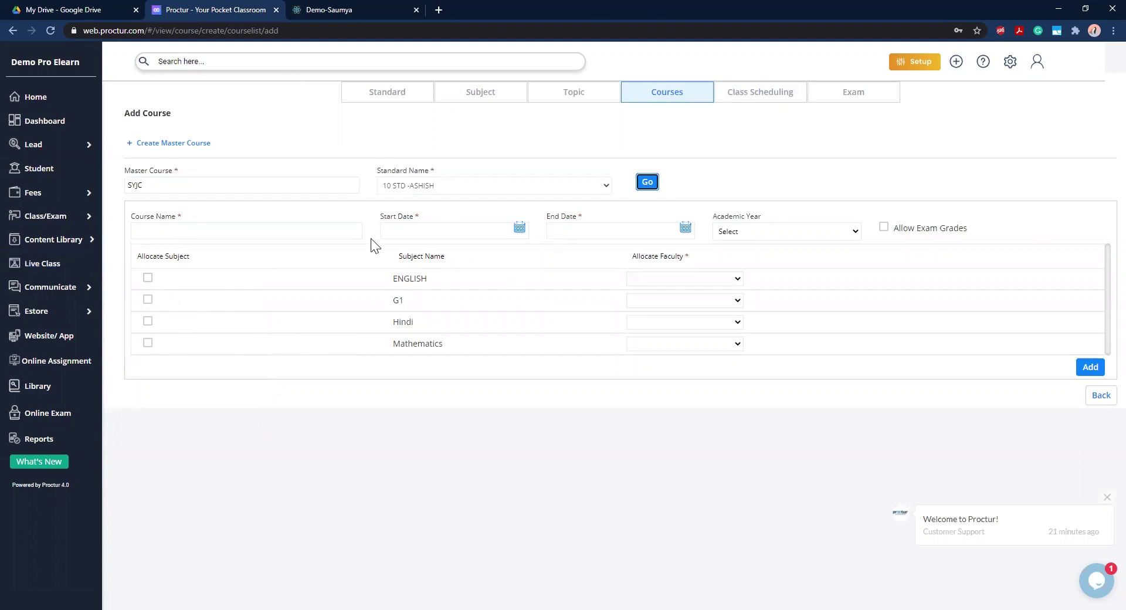
Open the eStore's product management page and start creating a new product
{"action": "mouse_move", "coordinate": [44, 220]}
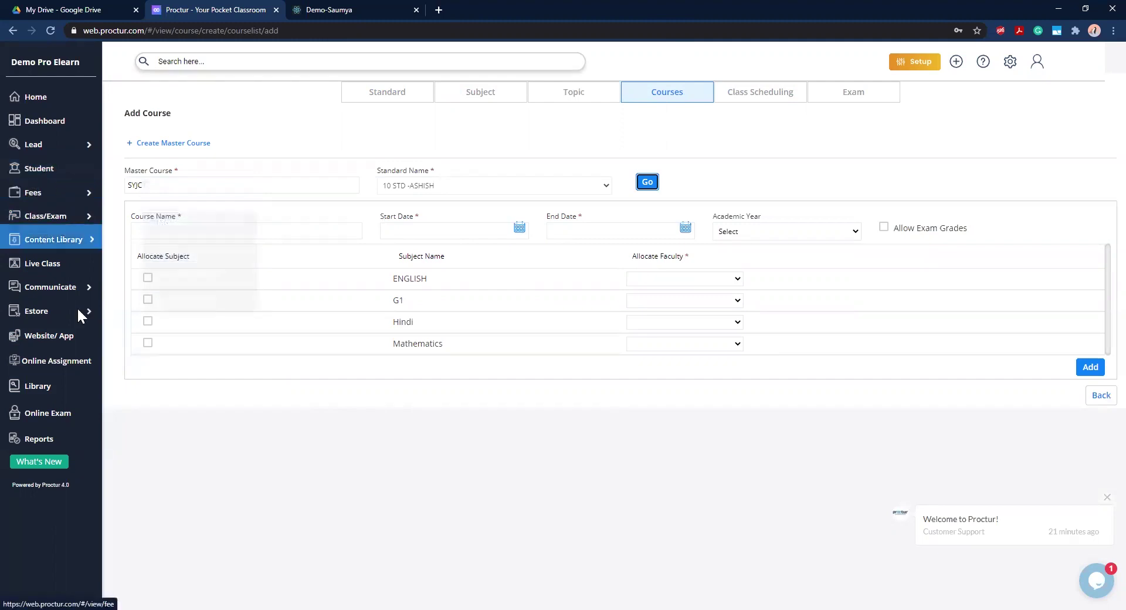
{"action": "left_click", "coordinate": [42, 318]}
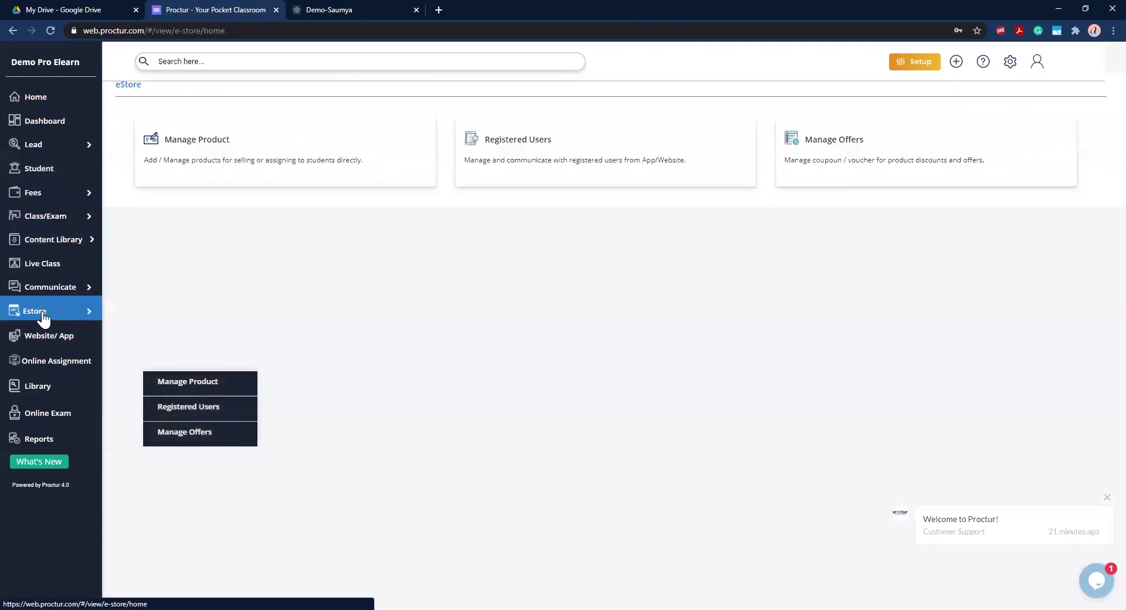
{"action": "left_click", "coordinate": [289, 166]}
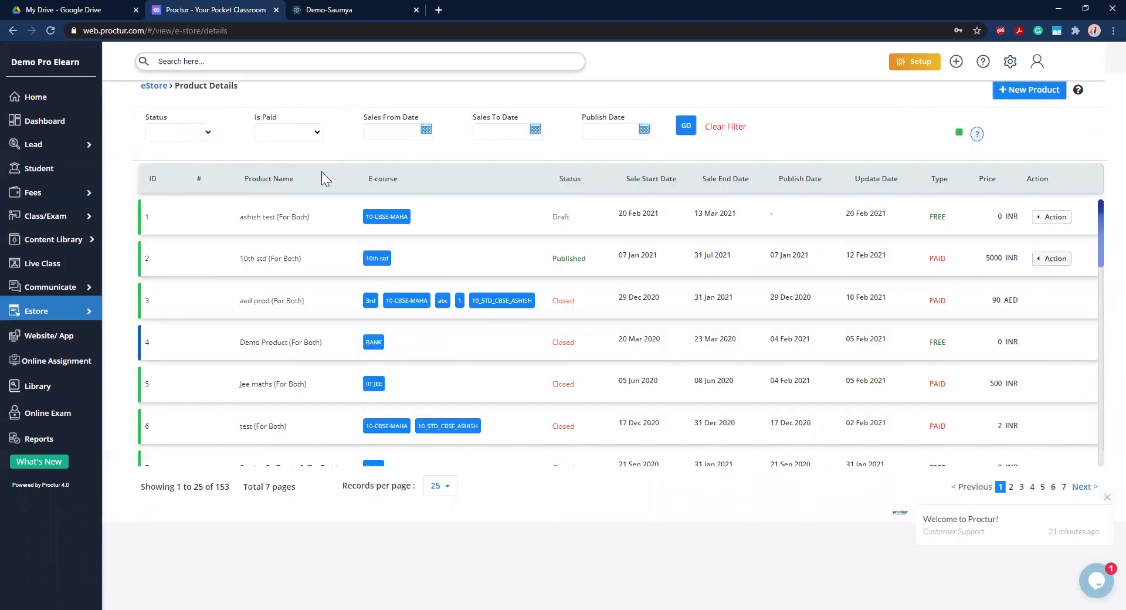
{"action": "left_click", "coordinate": [1011, 90]}
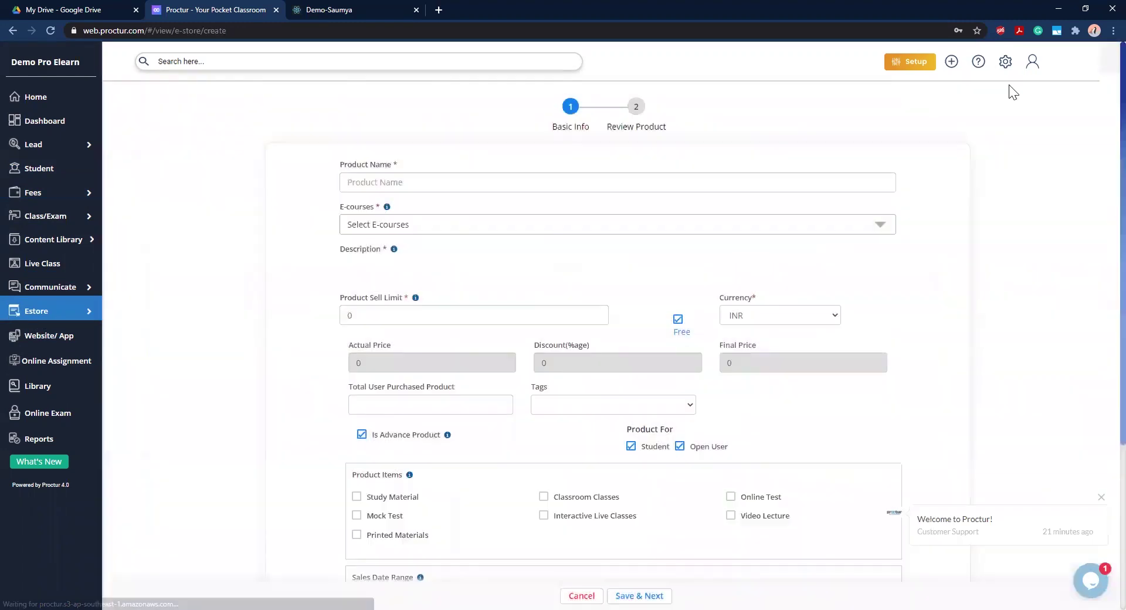
Look through the new product's name, e-course options and description fields
{"action": "left_click", "coordinate": [425, 176]}
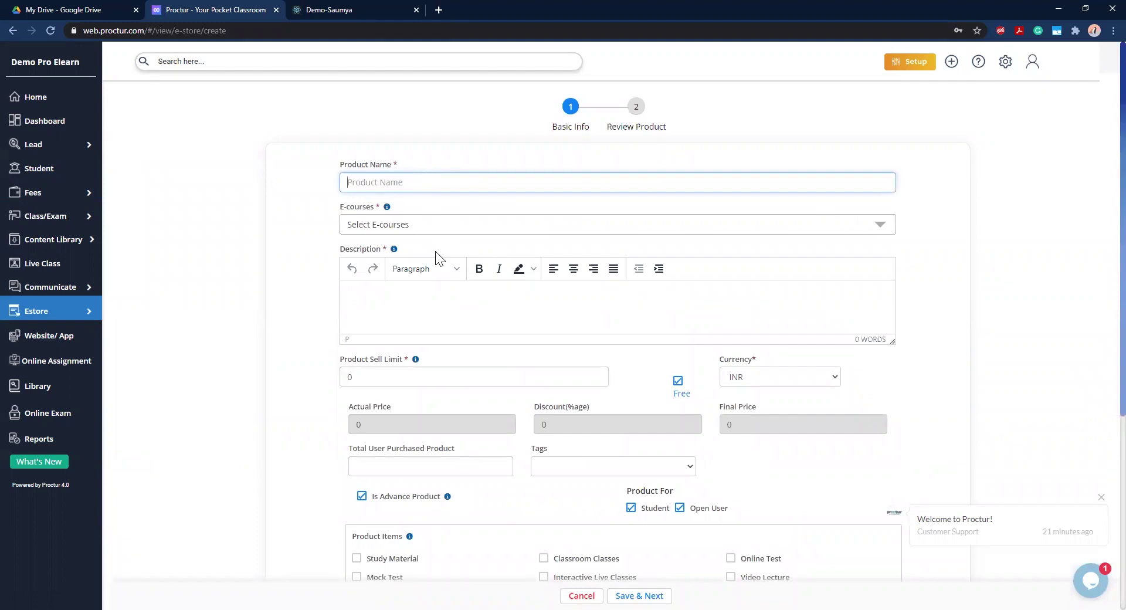
{"action": "left_click", "coordinate": [426, 230]}
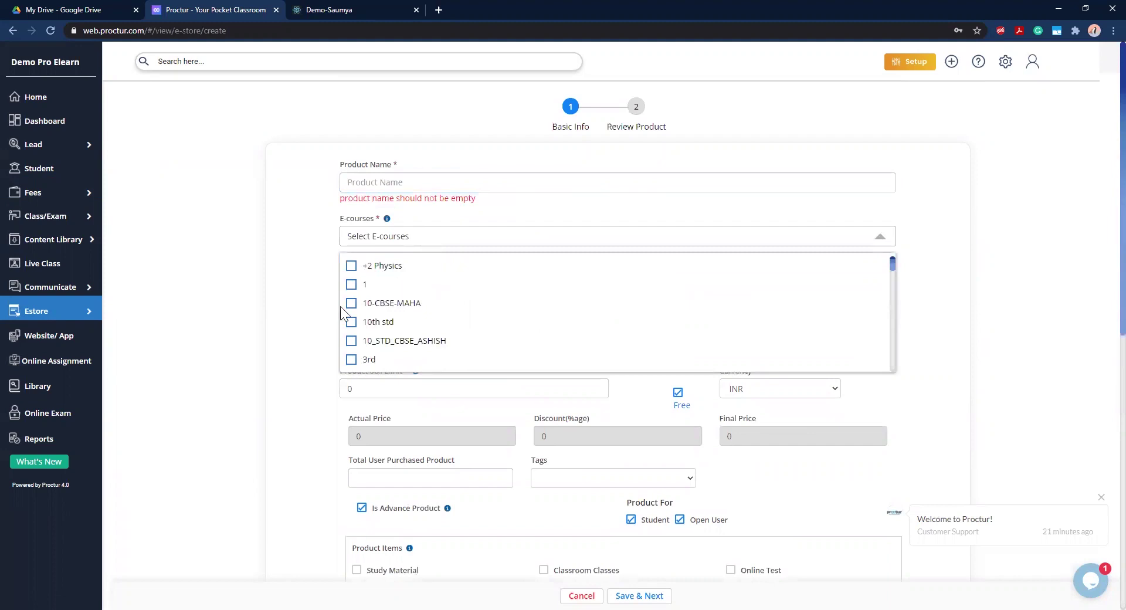
{"action": "left_click", "coordinate": [284, 301]}
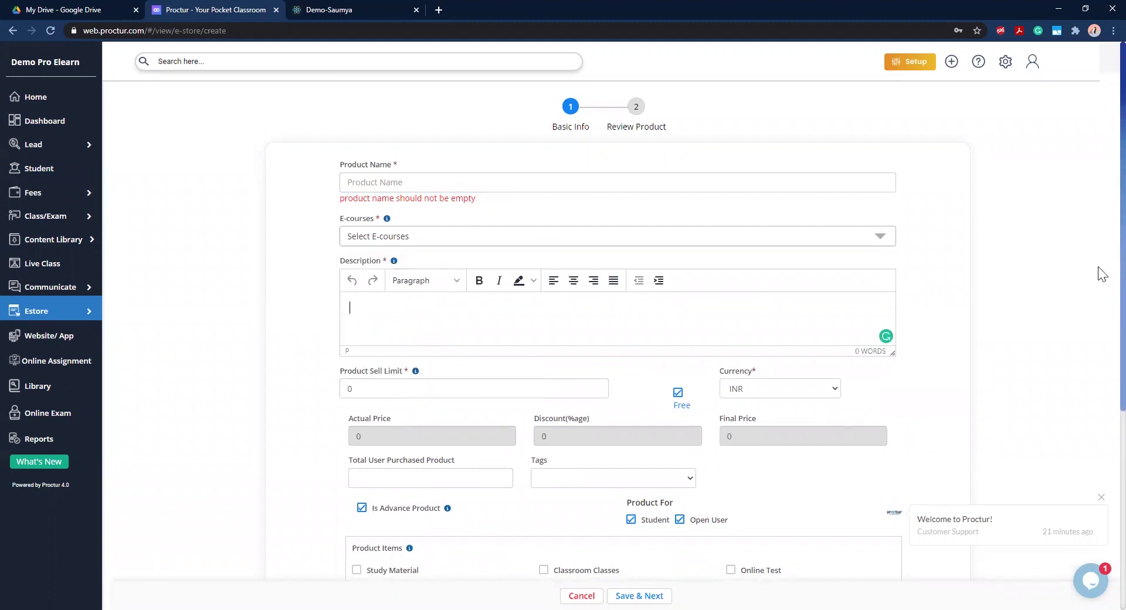
{"action": "scroll", "coordinate": [1100, 352], "scroll_direction": "down", "scroll_amount": 1}
{"action": "scroll", "coordinate": [1101, 359], "scroll_direction": "down", "scroll_amount": 3}
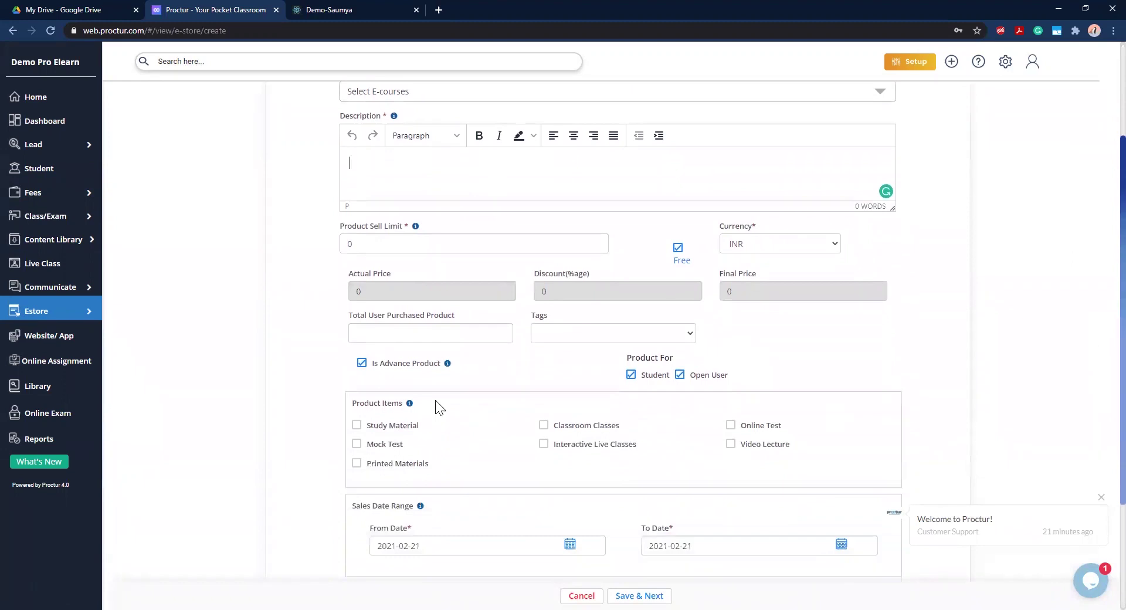
Make the new product paid, with an actual price of 100 INR and a 50 percent discount
{"action": "left_click", "coordinate": [676, 248]}
{"action": "left_click", "coordinate": [676, 248]}
{"action": "left_click", "coordinate": [680, 251]}
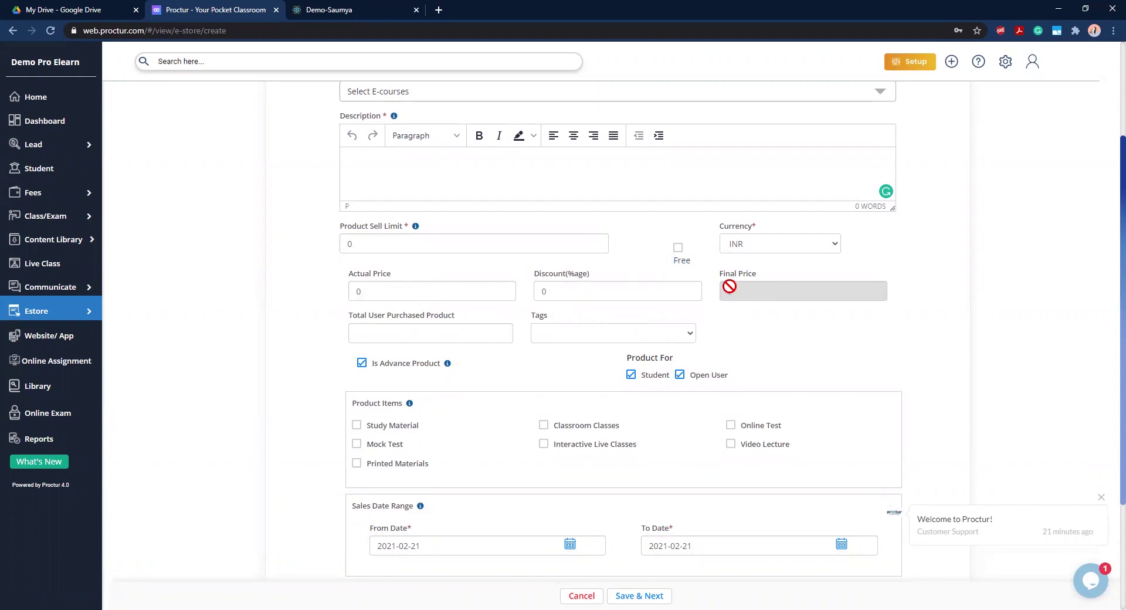
{"action": "double_click", "coordinate": [410, 287]}
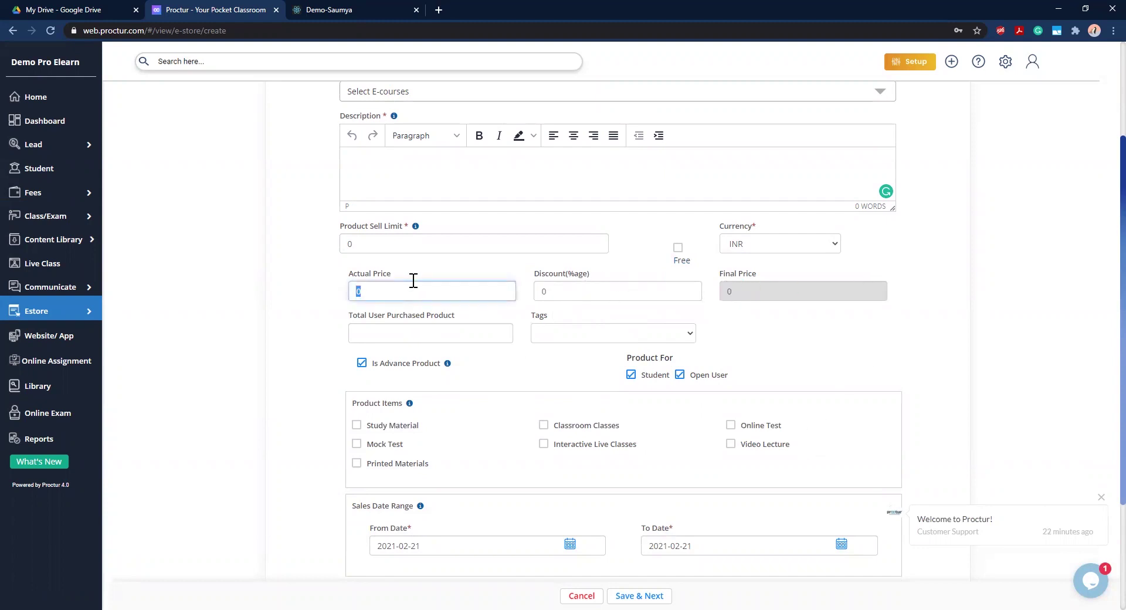
{"action": "key", "text": "BackSpace"}
{"action": "type", "text": "100"}
{"action": "left_click", "coordinate": [544, 288]}
{"action": "key", "text": "BackSpace"}
{"action": "type", "text": "5"}
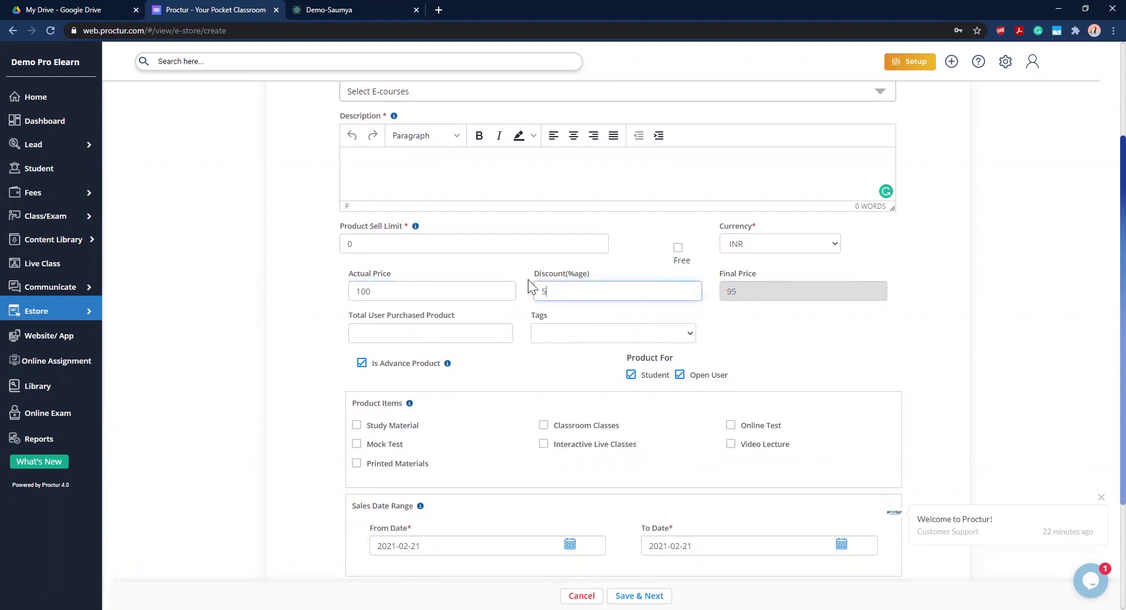
{"action": "type", "text": "0"}
Look at the product's Total User Purchased Product field and its available tag options without choosing a tag
{"action": "left_click", "coordinate": [417, 328]}
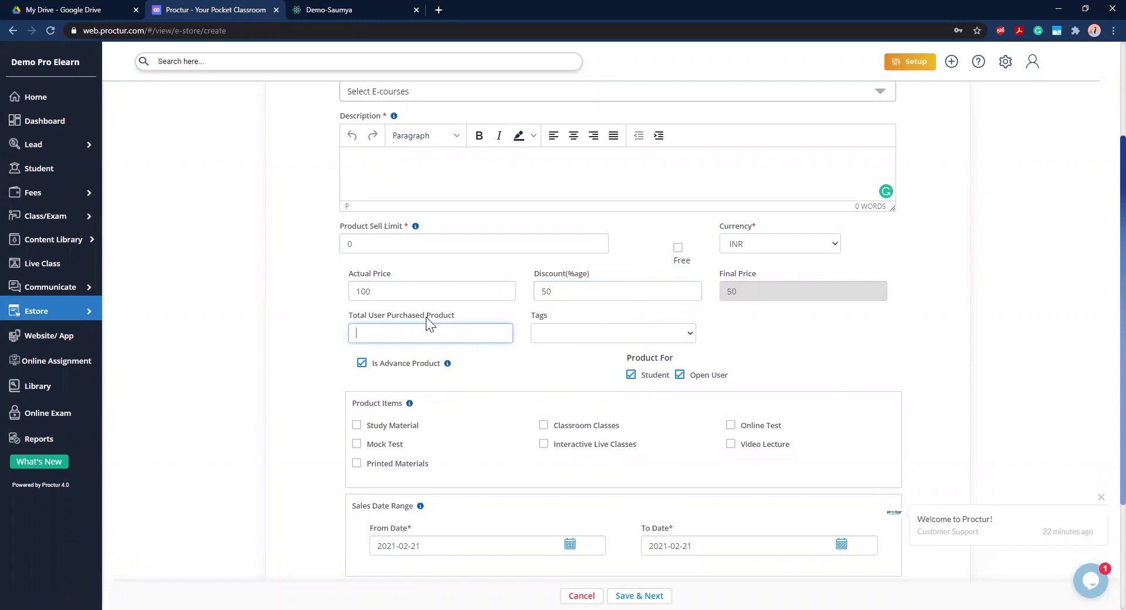
{"action": "left_click", "coordinate": [566, 332]}
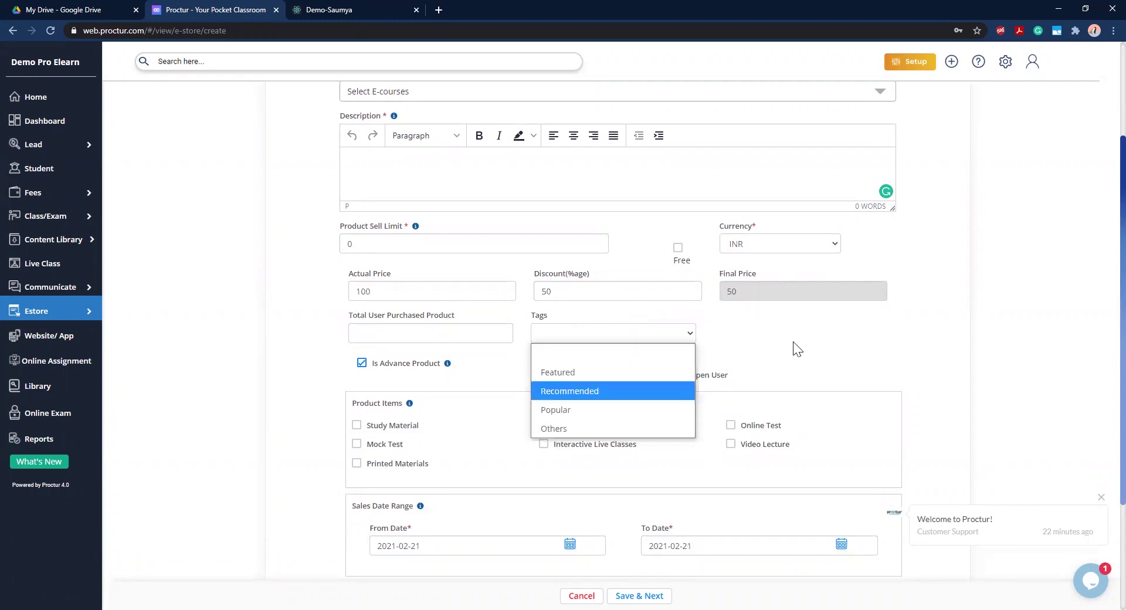
{"action": "left_click", "coordinate": [848, 343]}
{"action": "scroll", "coordinate": [1099, 381], "scroll_direction": "down", "scroll_amount": 1}
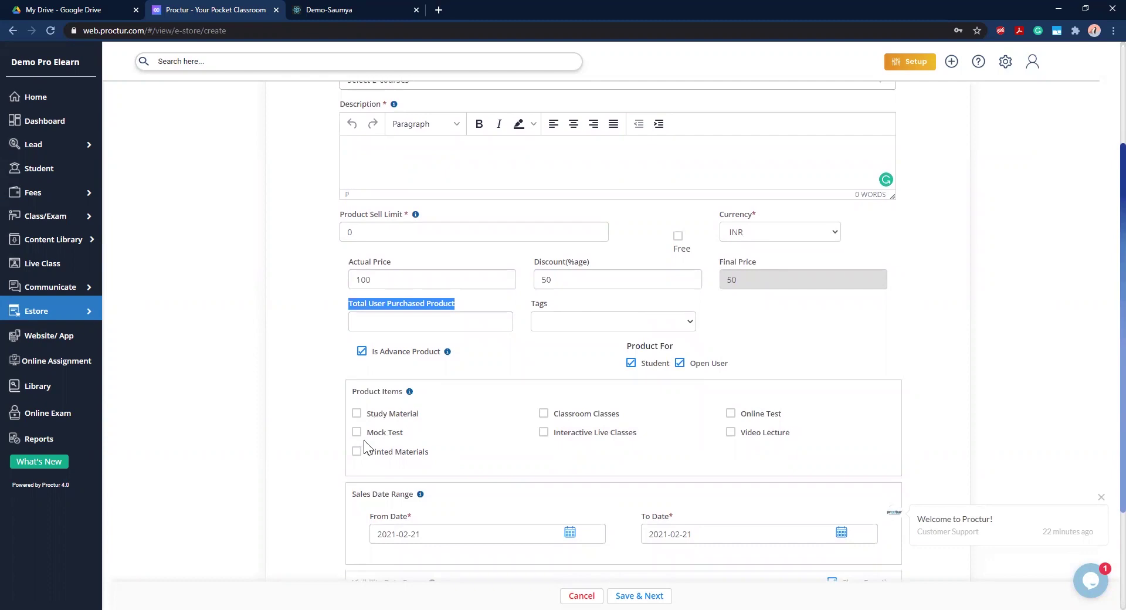
Dismiss the support chat message and examine the product items, sales date range and visibility duration settings
{"action": "left_click", "coordinate": [1101, 498]}
{"action": "scroll", "coordinate": [1099, 411], "scroll_direction": "down", "scroll_amount": 1}
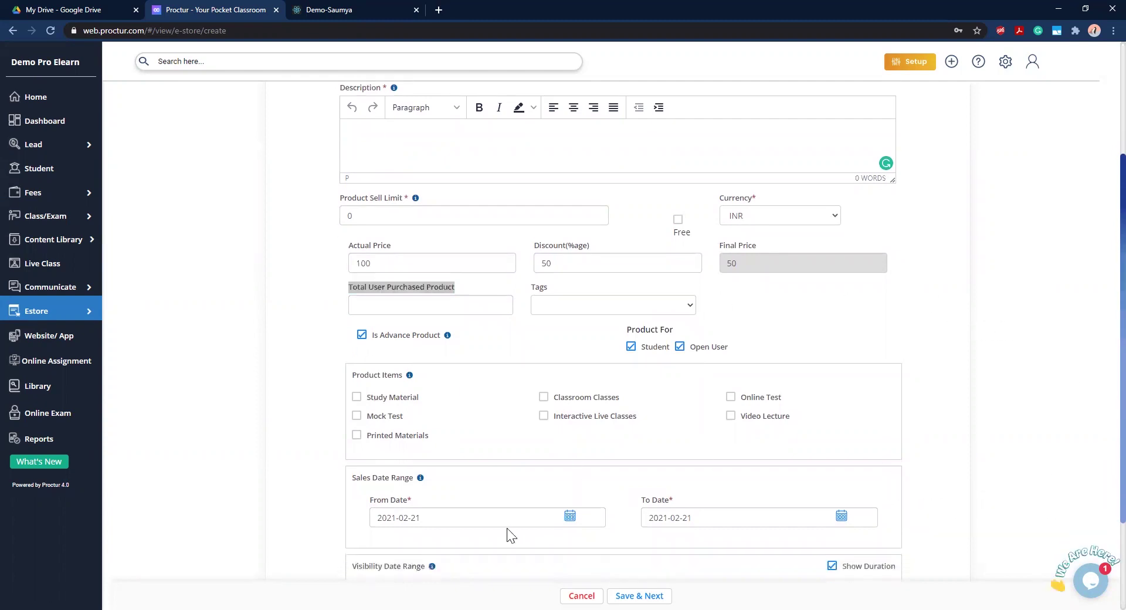
{"action": "scroll", "coordinate": [1101, 423], "scroll_direction": "down", "scroll_amount": 2}
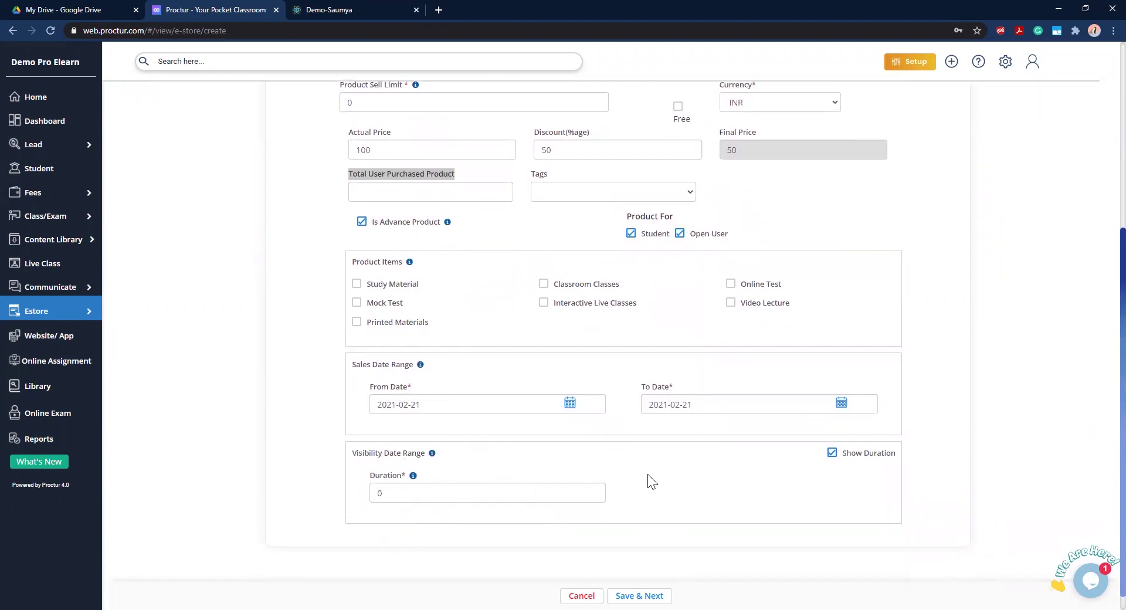
Leave the product form for the eStore home and open Manage Offers to view the Add Coupon form
{"action": "double_click", "coordinate": [70, 311]}
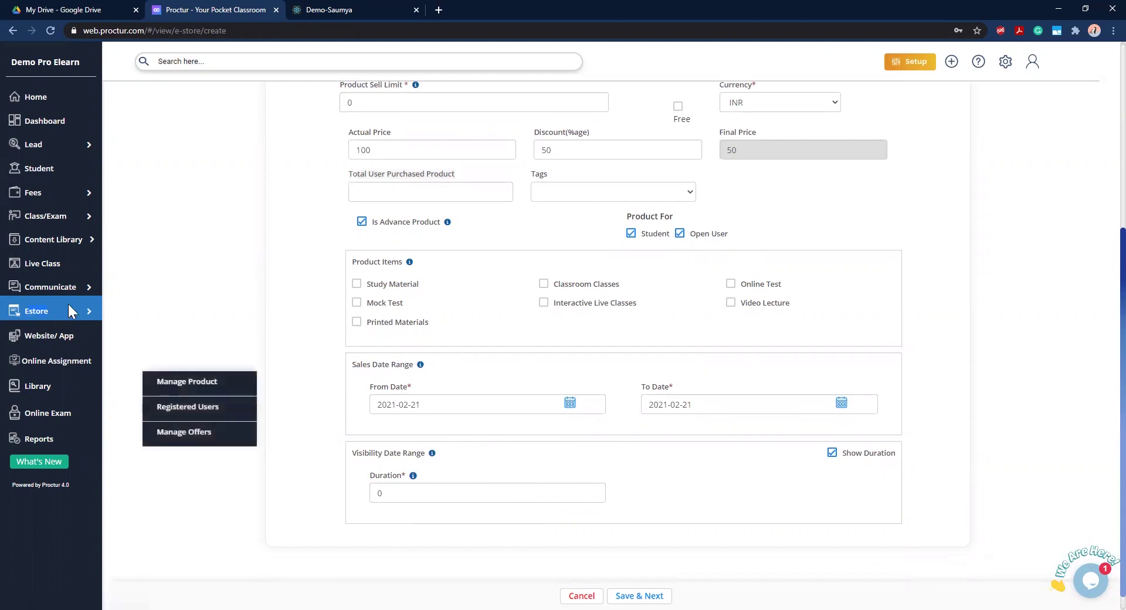
{"action": "left_click", "coordinate": [70, 310]}
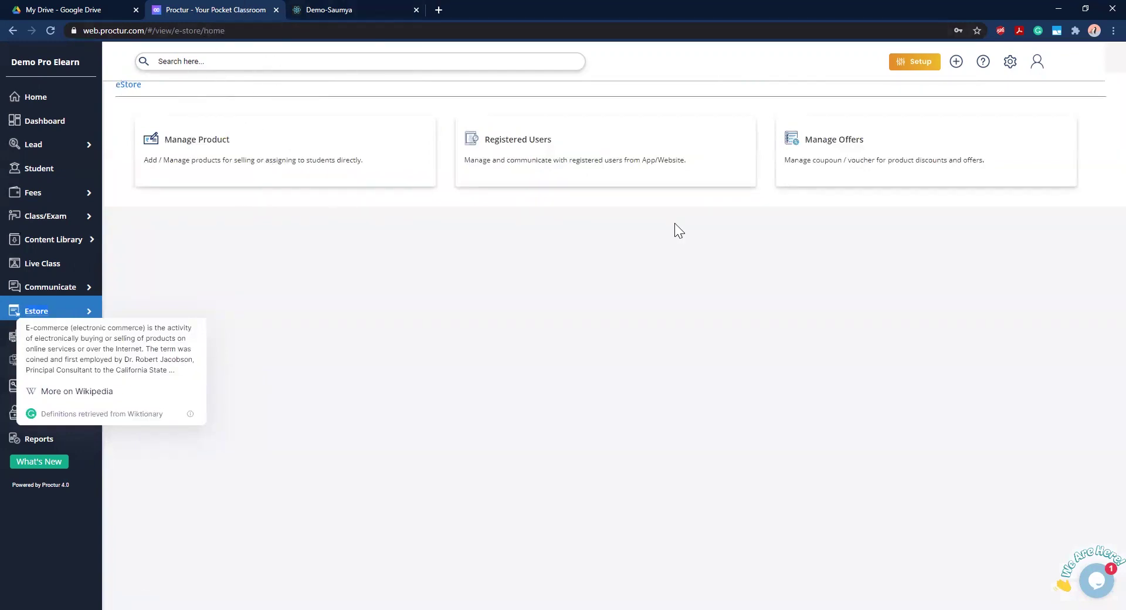
{"action": "left_click", "coordinate": [846, 174]}
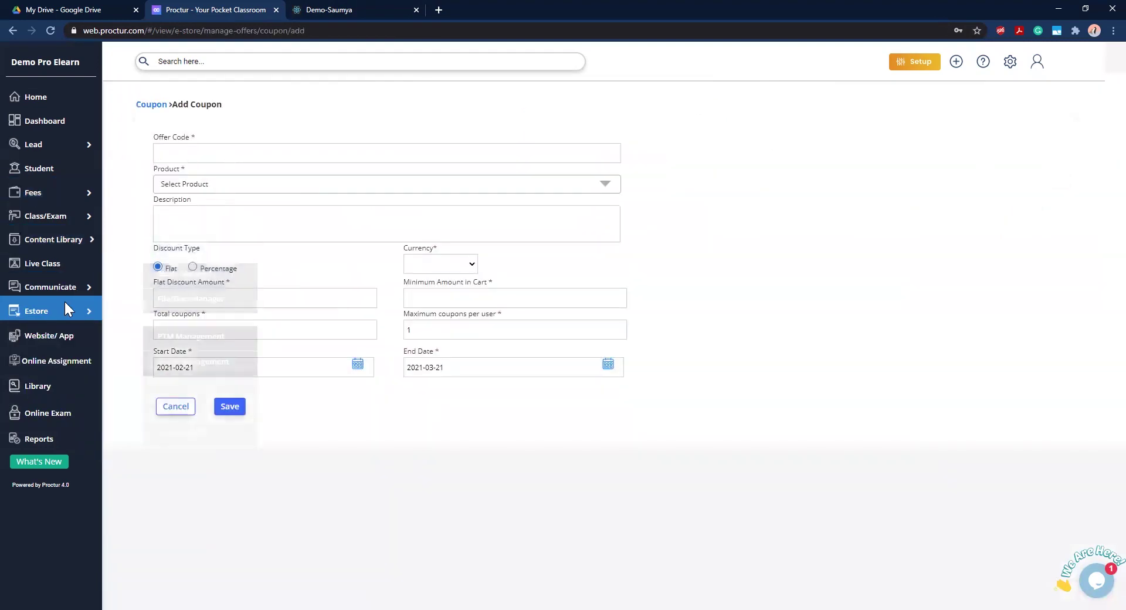
Return to the eStore home and open the Registered Users page
{"action": "left_click", "coordinate": [94, 312]}
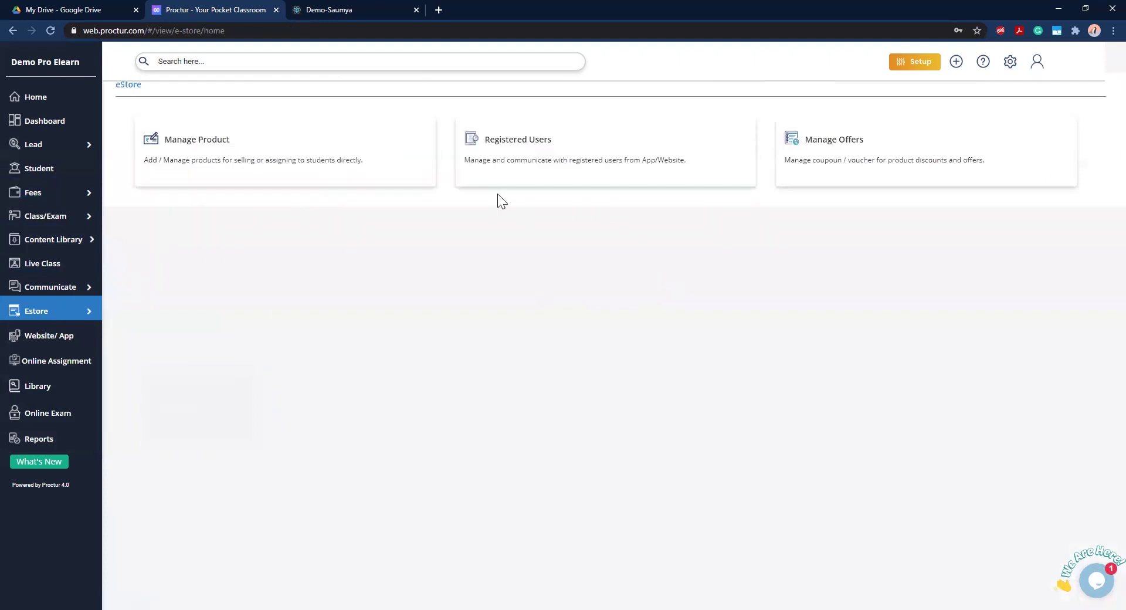
{"action": "left_click", "coordinate": [546, 155]}
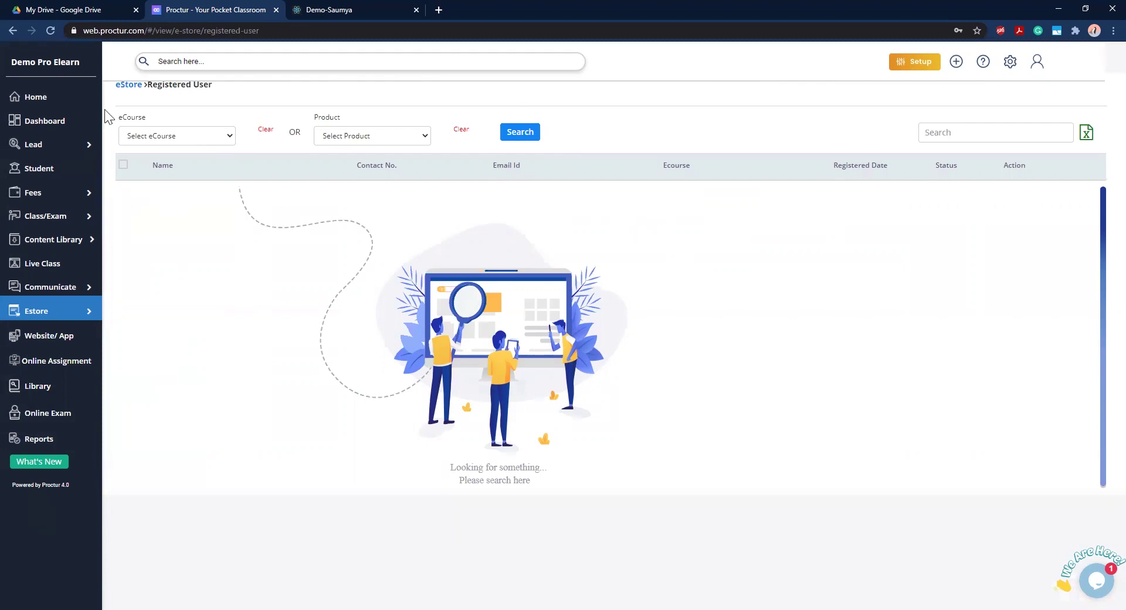
Open the Student section and bring up the form for adding a new student
{"action": "left_click", "coordinate": [43, 172]}
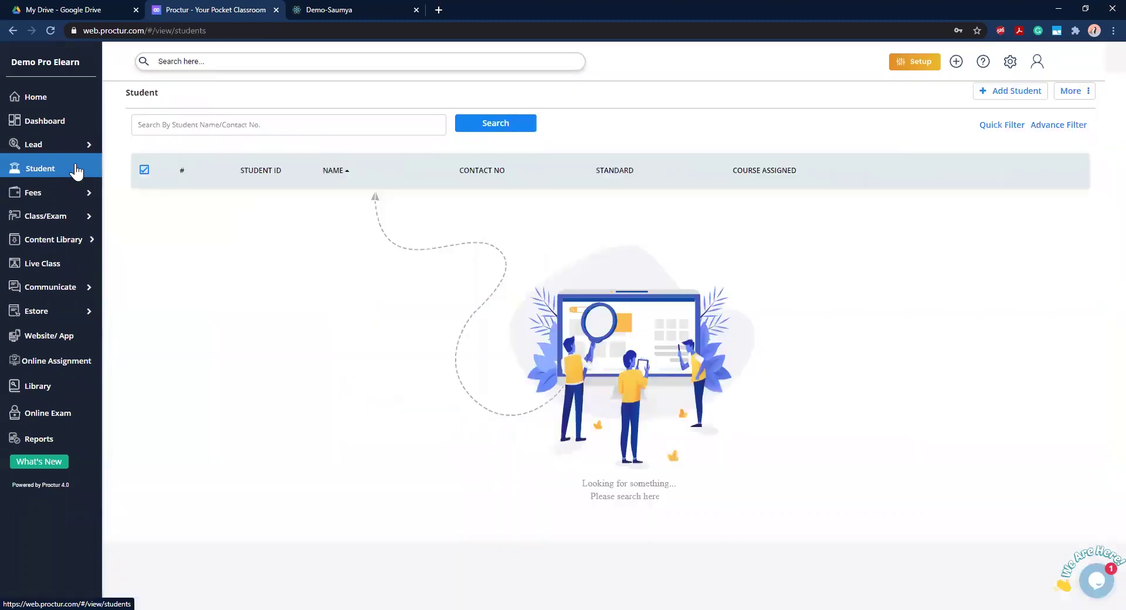
{"action": "left_click", "coordinate": [1008, 94]}
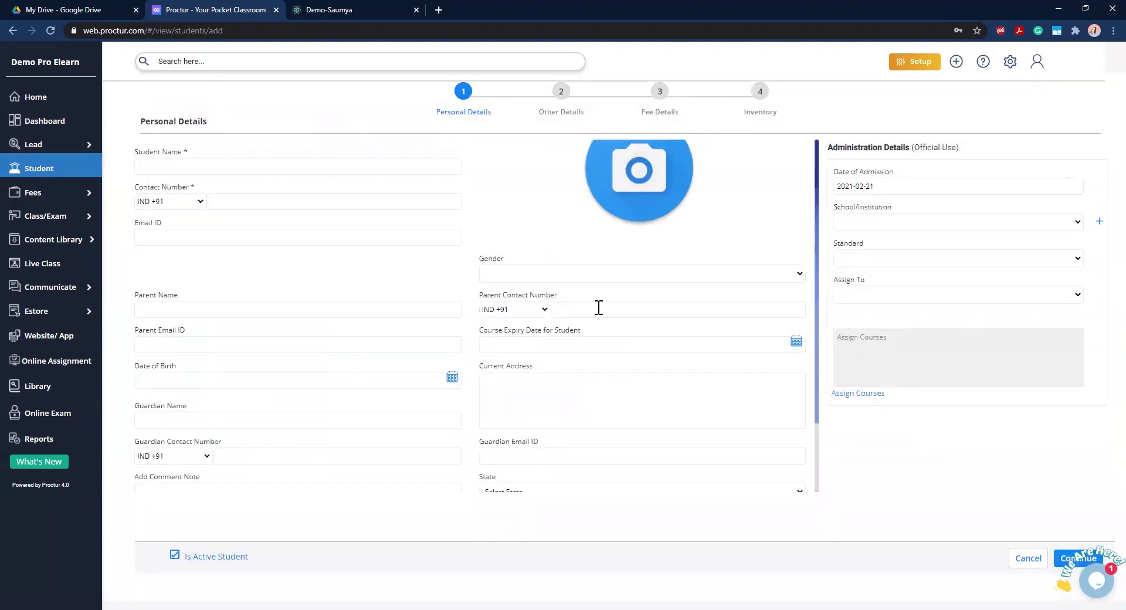
View the new student's course and fee assignment list with its fee templates, close it without saving and return to the student list
{"action": "left_click", "coordinate": [857, 394]}
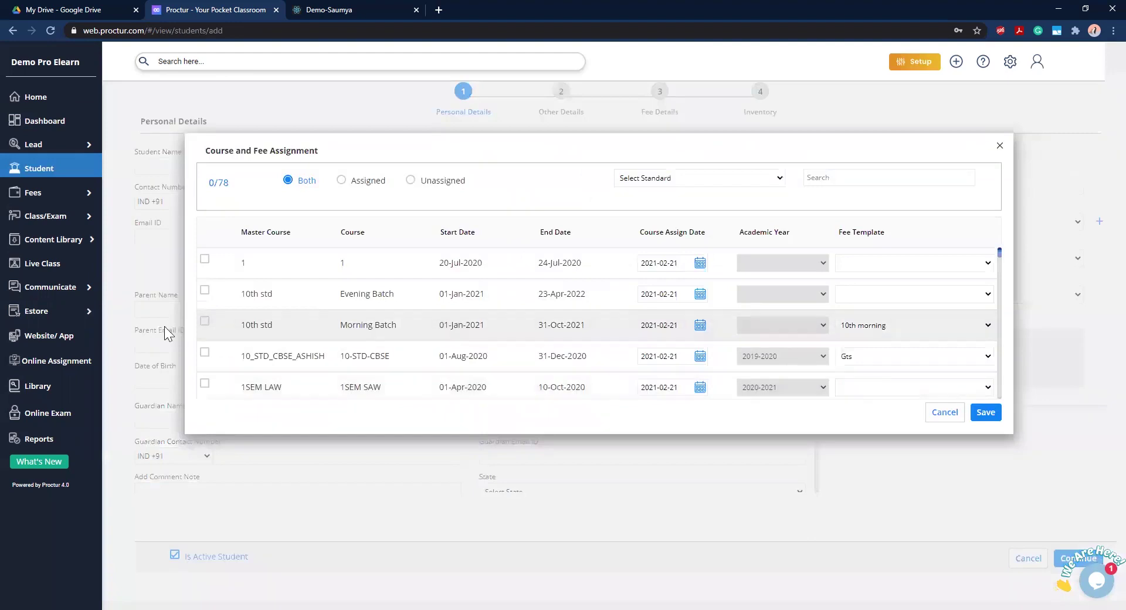
{"action": "left_click", "coordinate": [885, 324]}
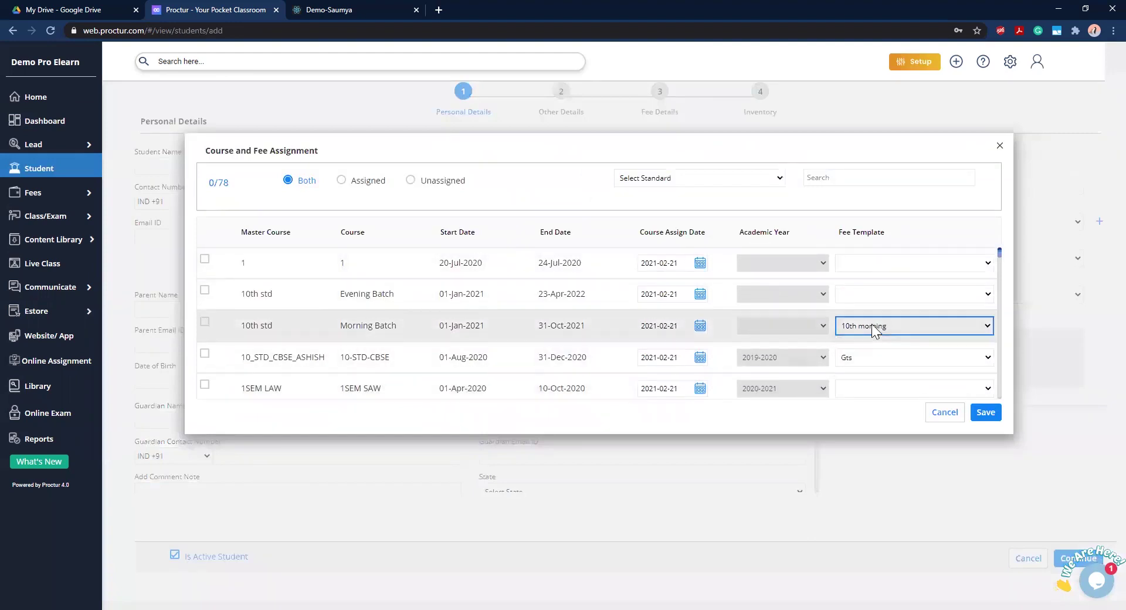
{"action": "left_click", "coordinate": [998, 146]}
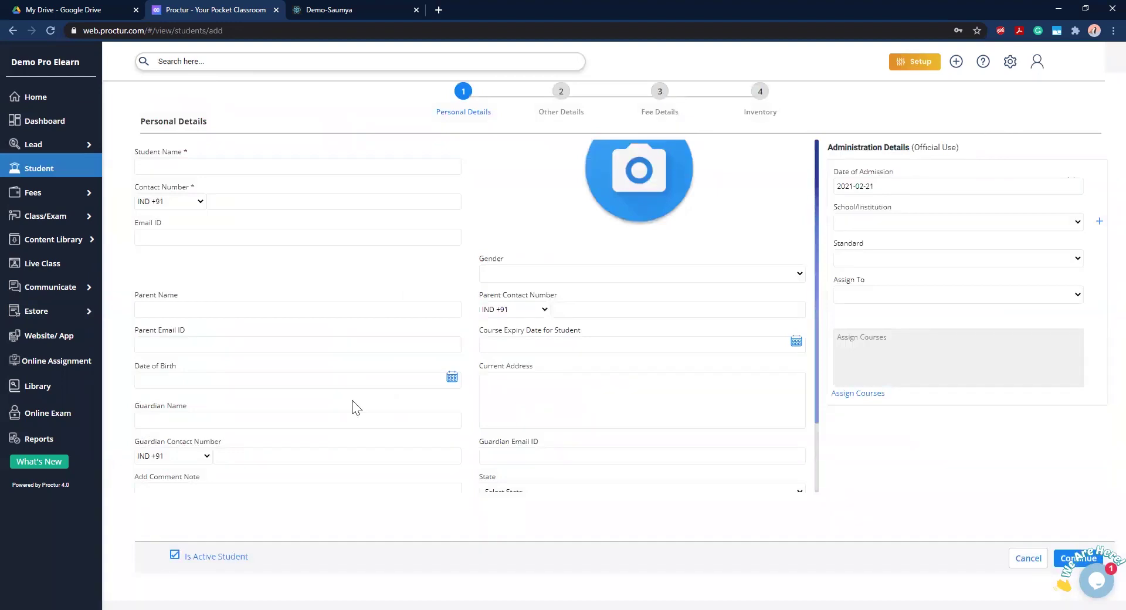
{"action": "left_click", "coordinate": [66, 174]}
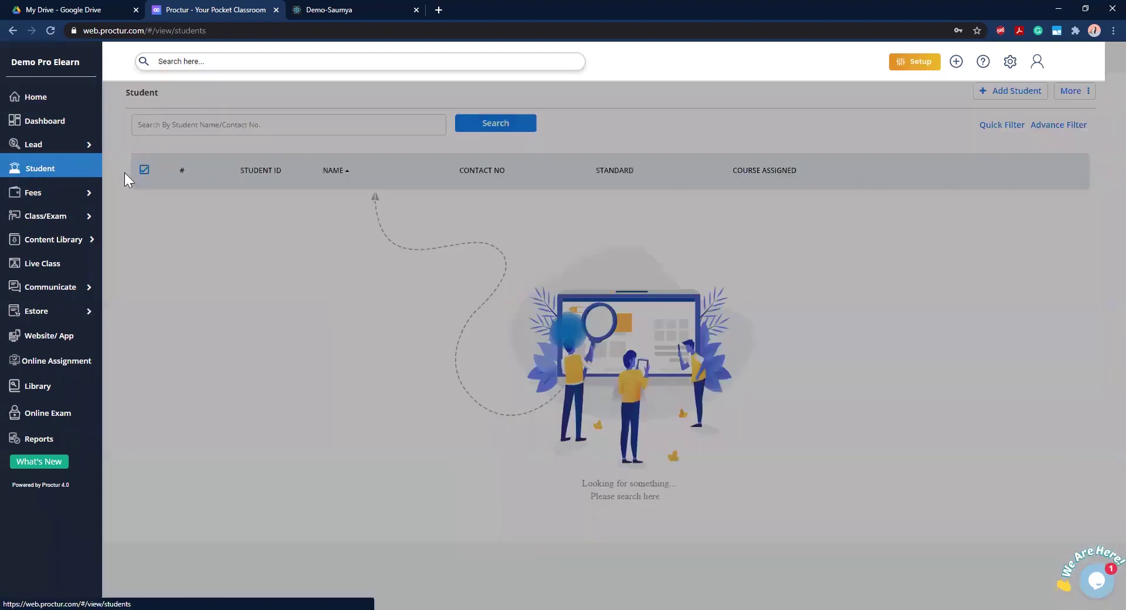
Open the course-wise fee structures in the Fees data setup and bring up the form for a new structure
{"action": "mouse_move", "coordinate": [48, 202]}
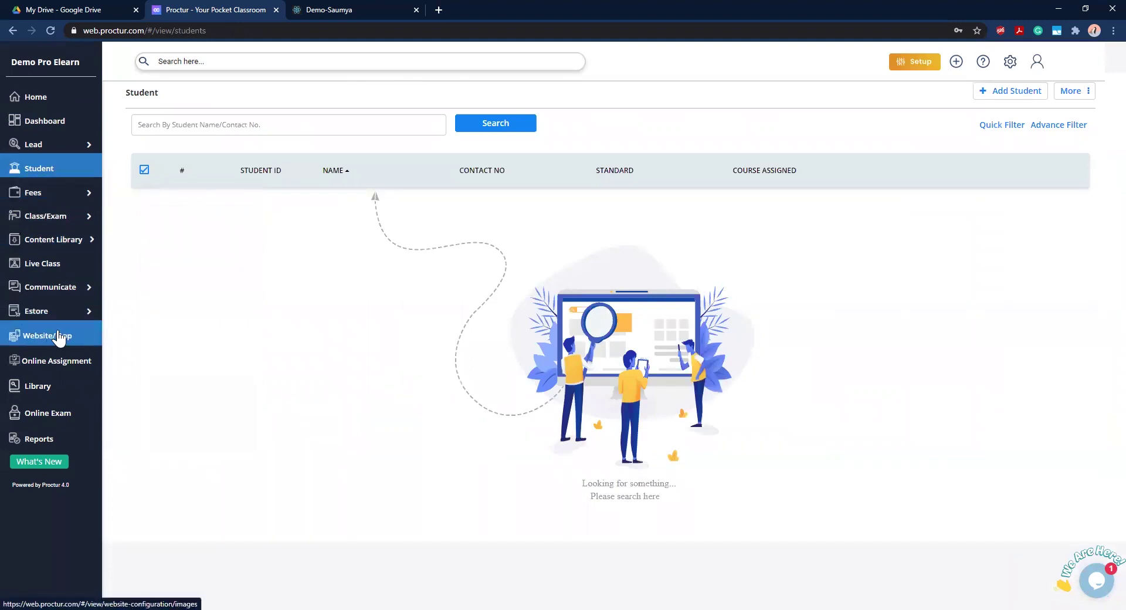
{"action": "mouse_move", "coordinate": [55, 312]}
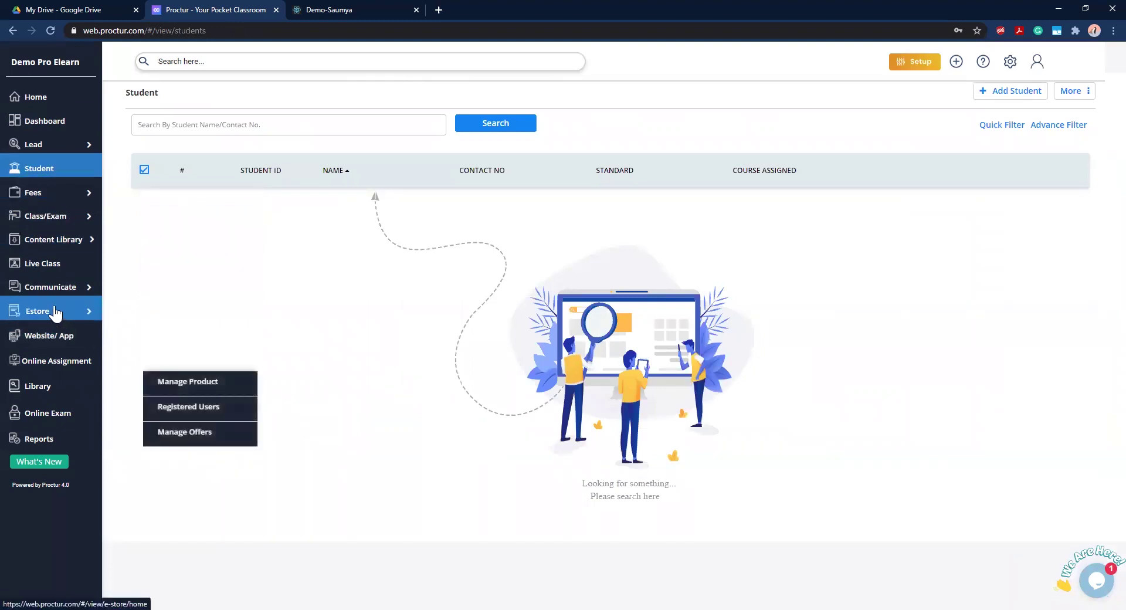
{"action": "left_click", "coordinate": [40, 195]}
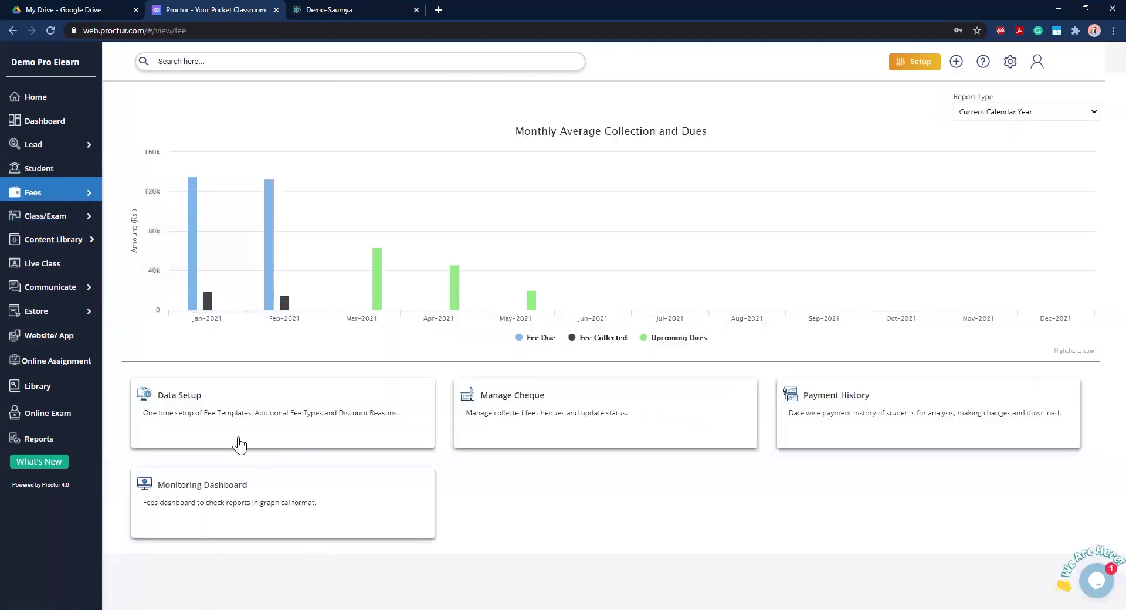
{"action": "left_click", "coordinate": [239, 444]}
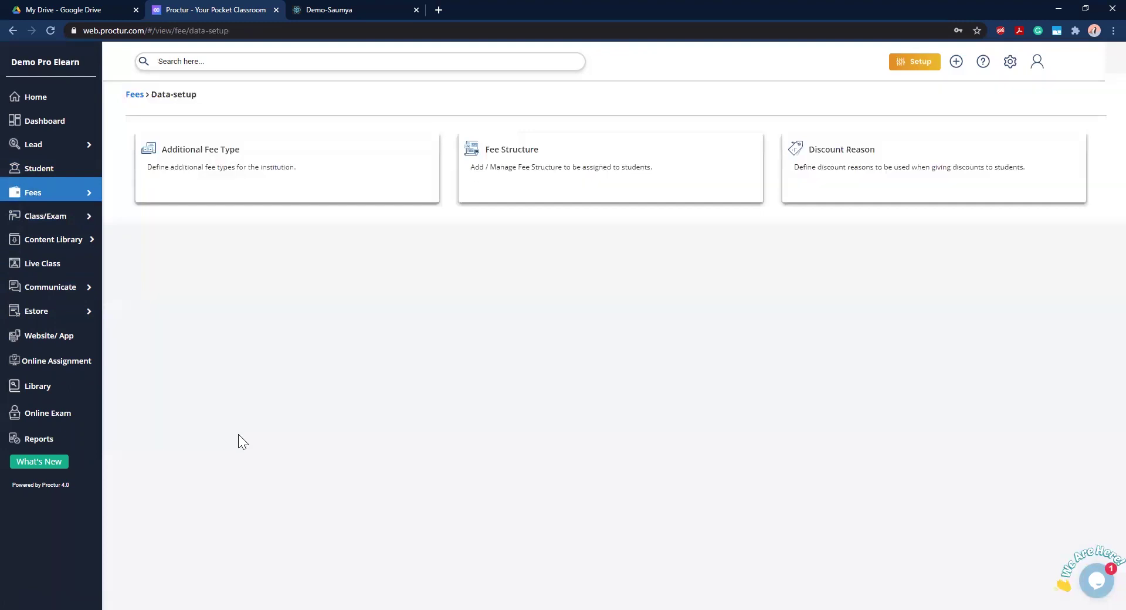
{"action": "left_click", "coordinate": [540, 188]}
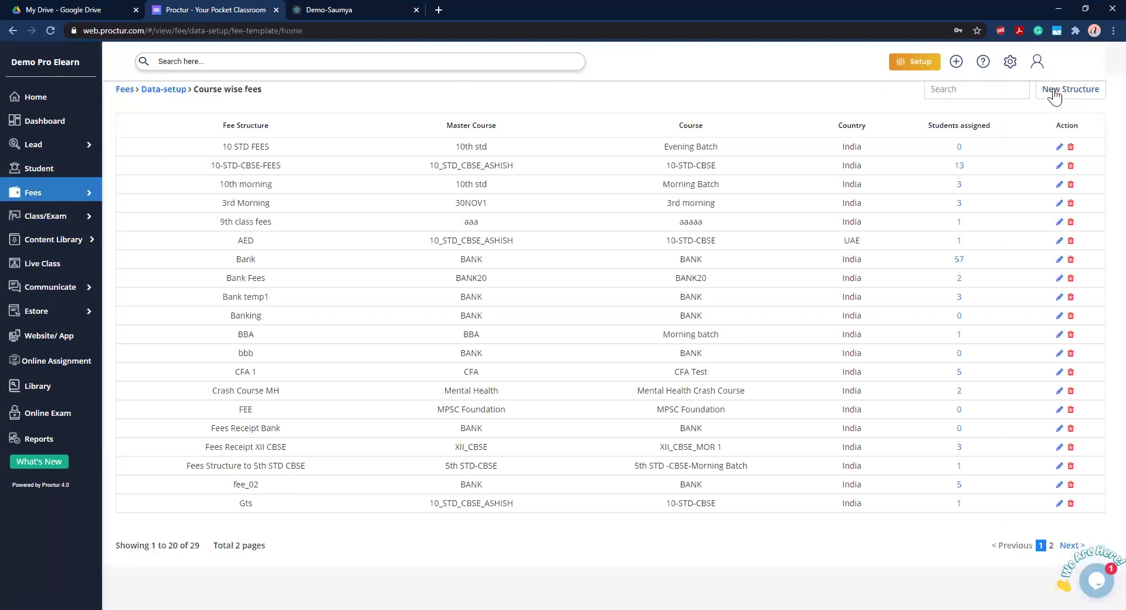
{"action": "left_click", "coordinate": [1054, 91]}
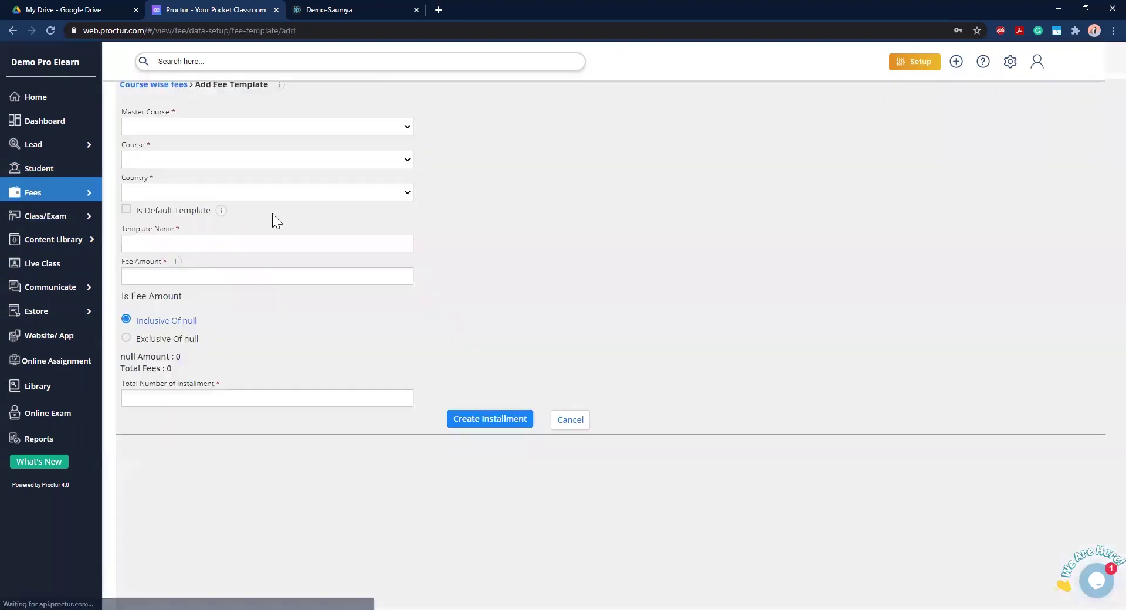
Set the fee template's master course to 10th std, course to Morning Batch and country to India
{"action": "left_click", "coordinate": [329, 126]}
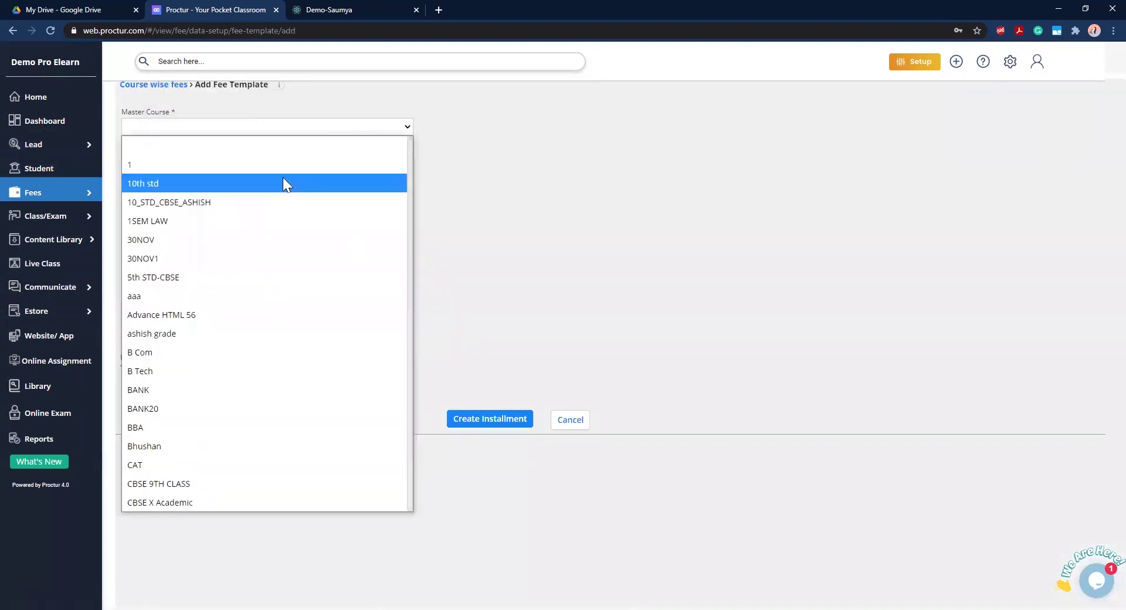
{"action": "left_click", "coordinate": [283, 182]}
{"action": "left_click", "coordinate": [330, 160]}
{"action": "left_click", "coordinate": [281, 215]}
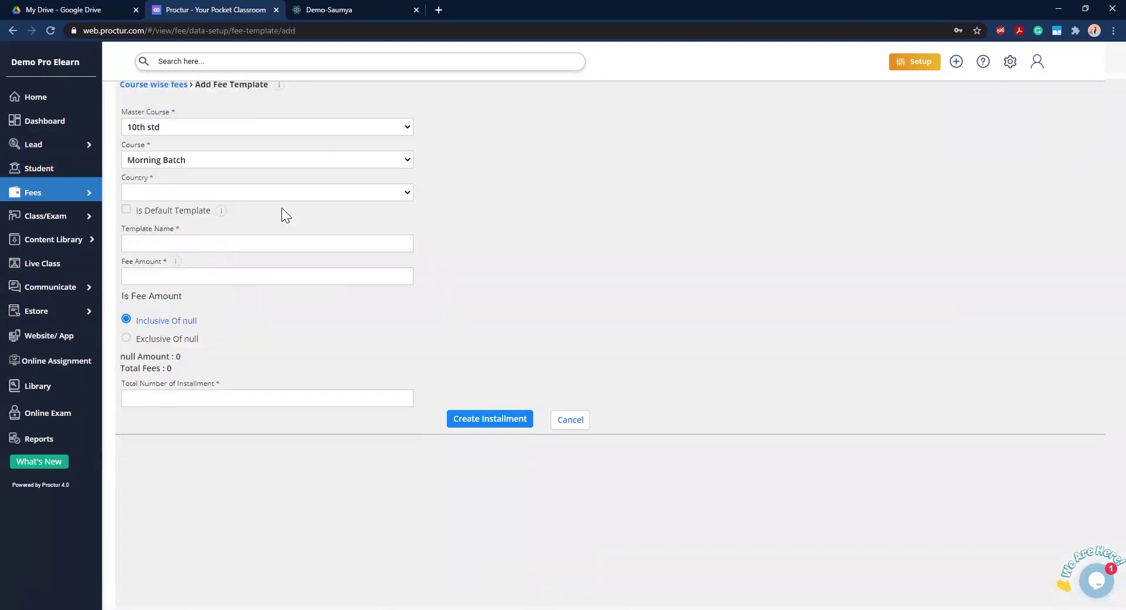
{"action": "left_click", "coordinate": [246, 193]}
{"action": "left_click", "coordinate": [243, 229]}
Name the fee template "fee" and set its fee amount to 1000
{"action": "left_click", "coordinate": [241, 243]}
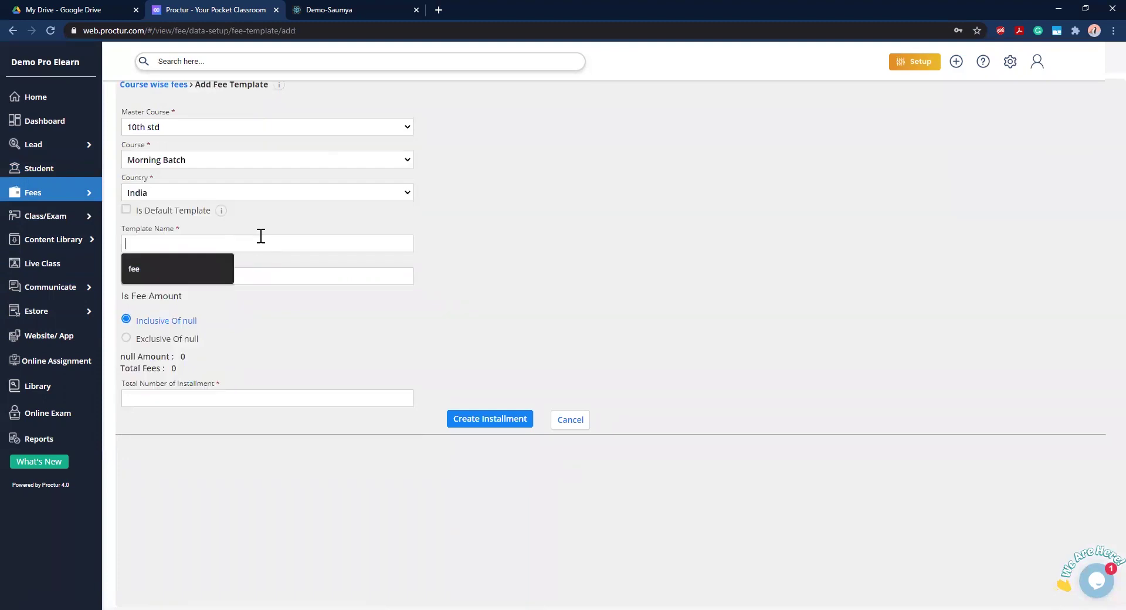
{"action": "left_click", "coordinate": [226, 270]}
{"action": "left_click", "coordinate": [240, 278]}
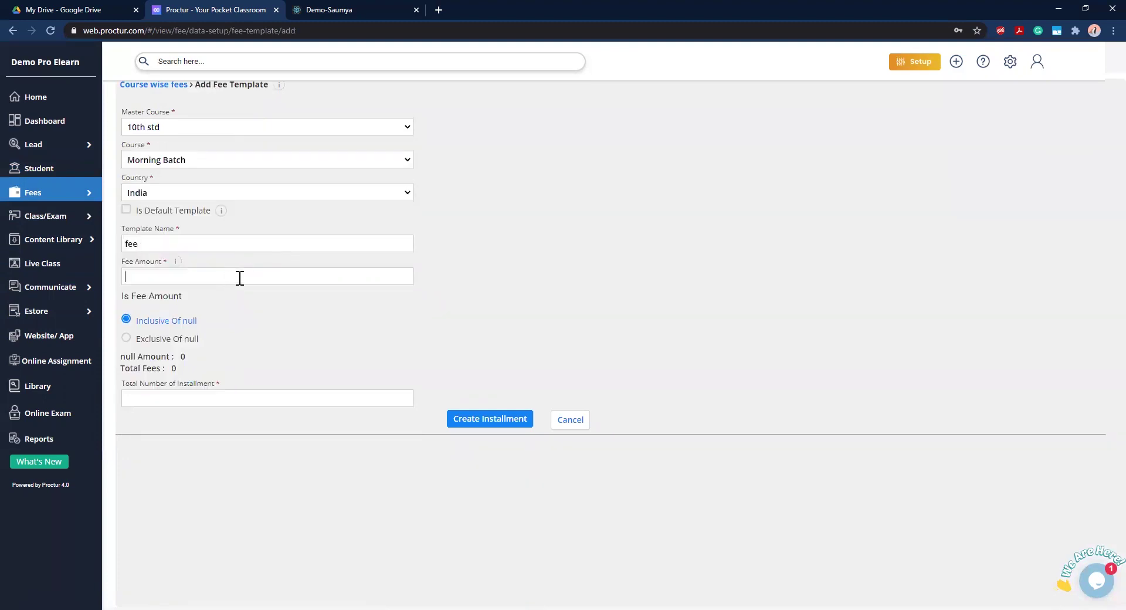
{"action": "type", "text": "1000"}
Create 4 installments for the fee template and show the trigger date options of the first installment
{"action": "left_click", "coordinate": [530, 425]}
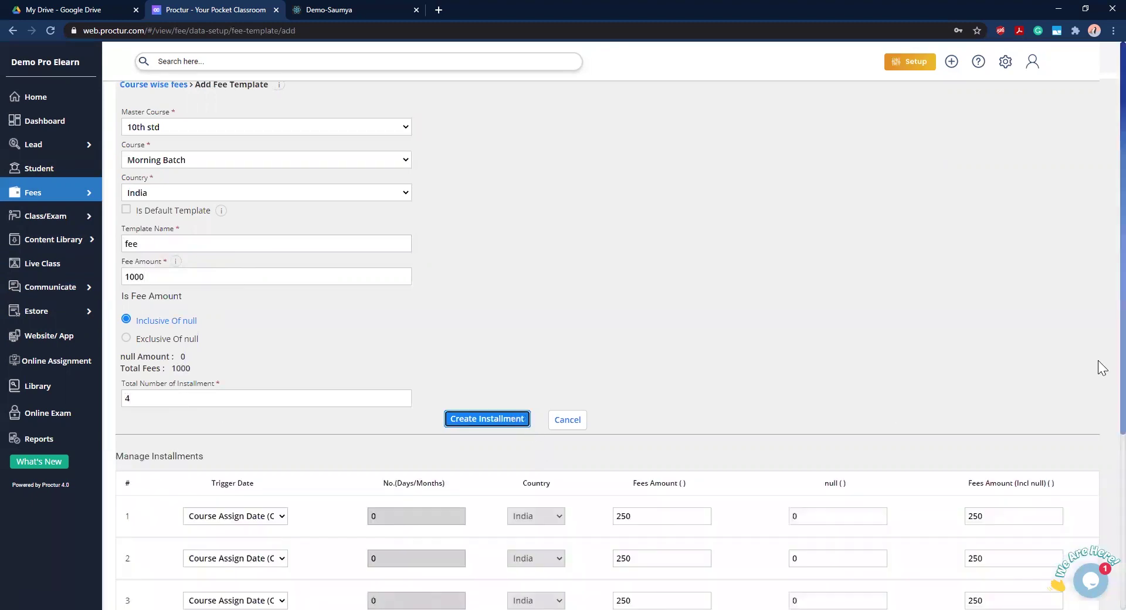
{"action": "scroll", "coordinate": [1099, 423], "scroll_direction": "down", "scroll_amount": 3}
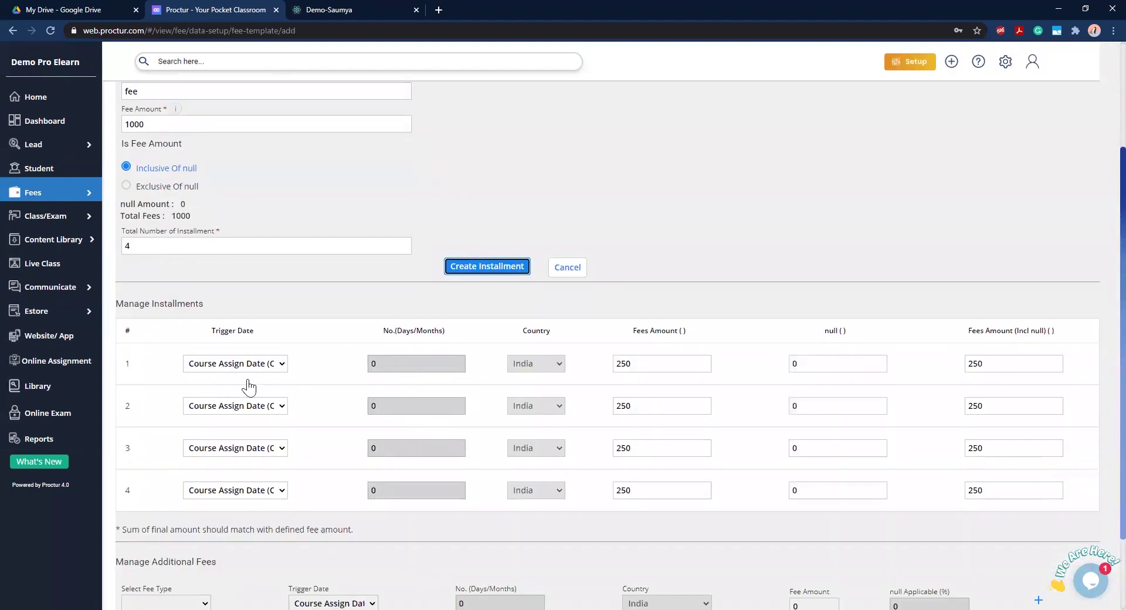
{"action": "left_click", "coordinate": [271, 364]}
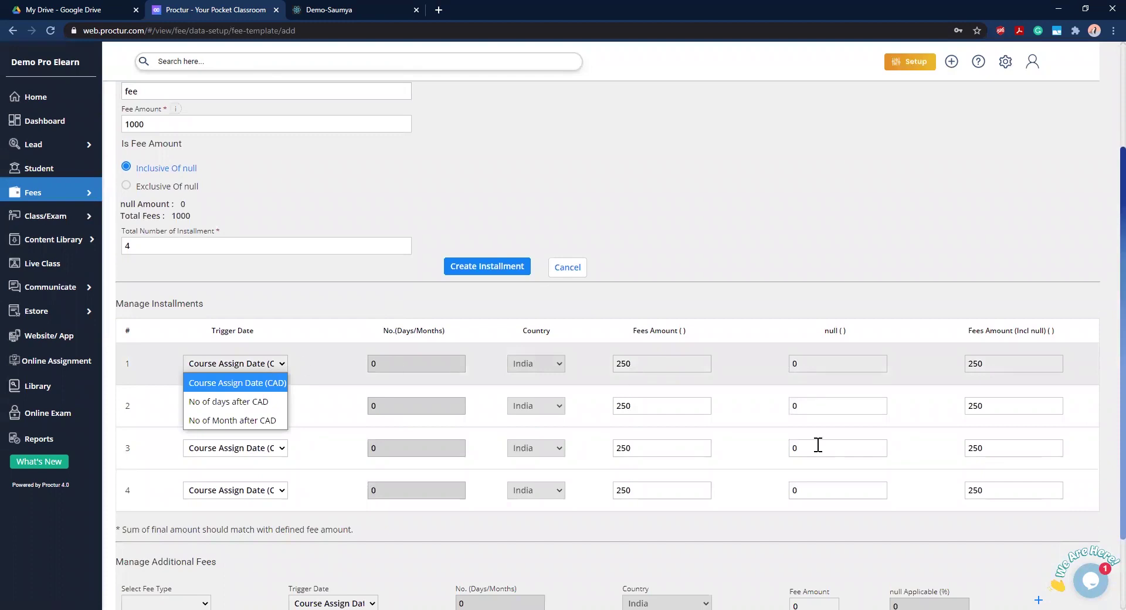
List all students in the Student section and open fee management for the second listed student
{"action": "left_click", "coordinate": [64, 175]}
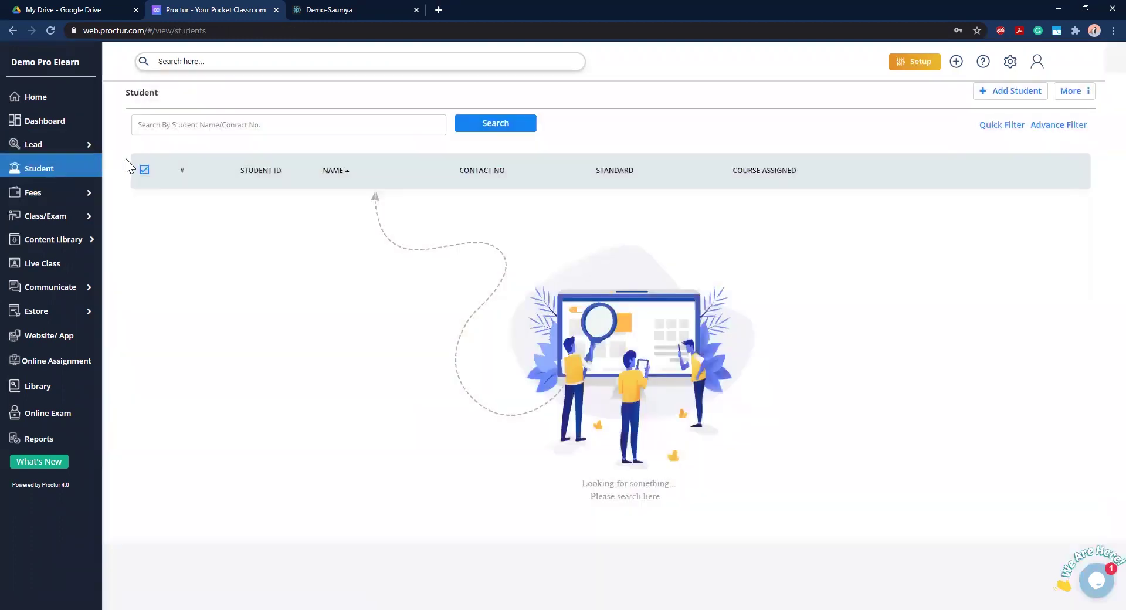
{"action": "left_click", "coordinate": [498, 126]}
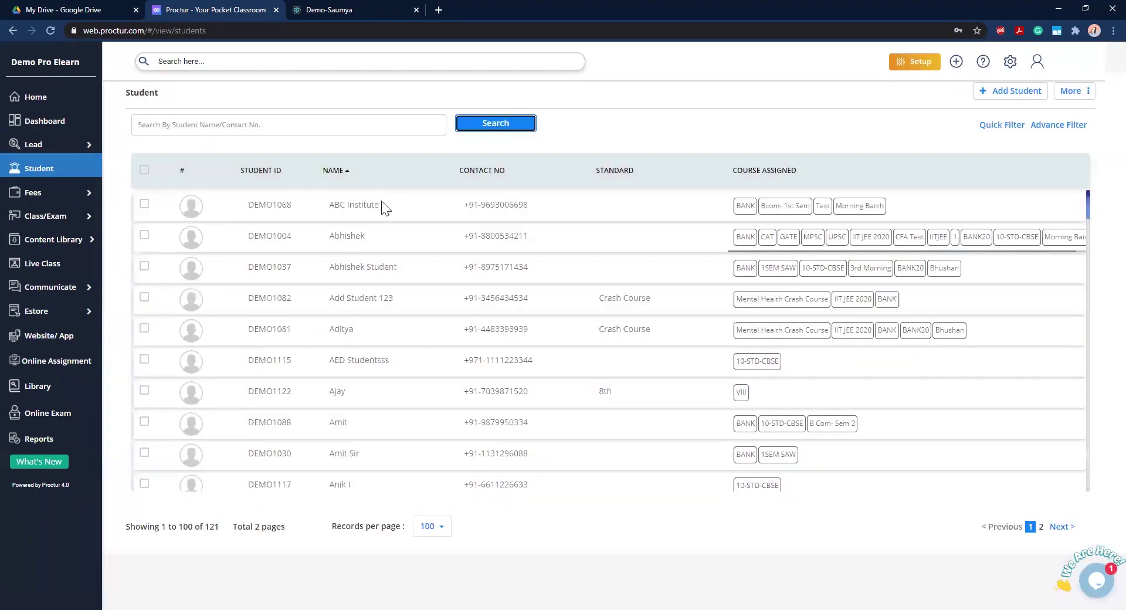
{"action": "left_click", "coordinate": [363, 238]}
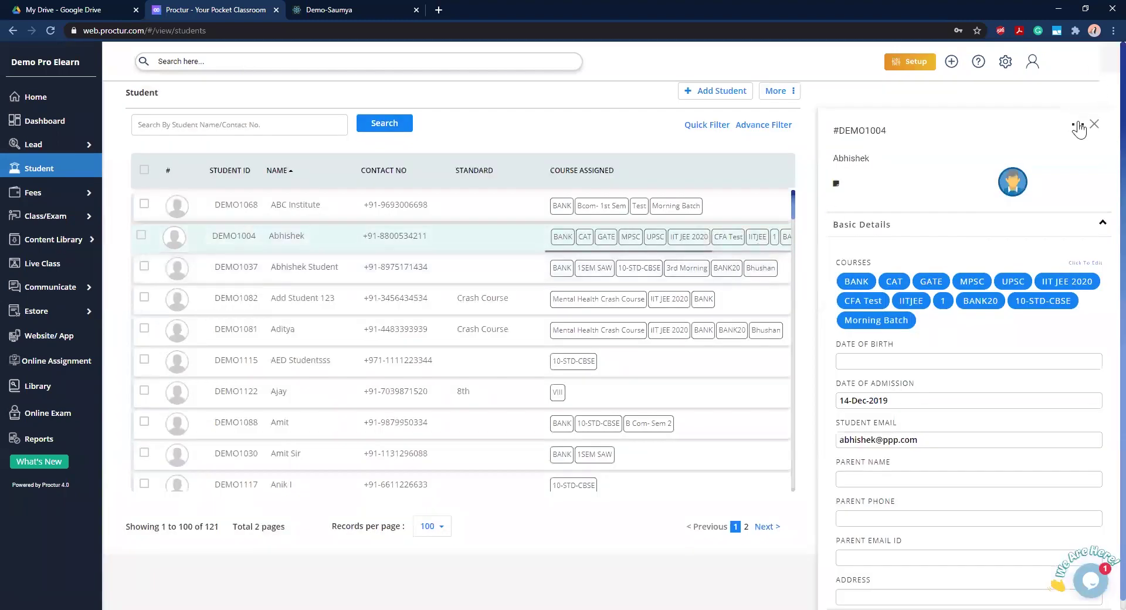
{"action": "left_click", "coordinate": [1078, 126]}
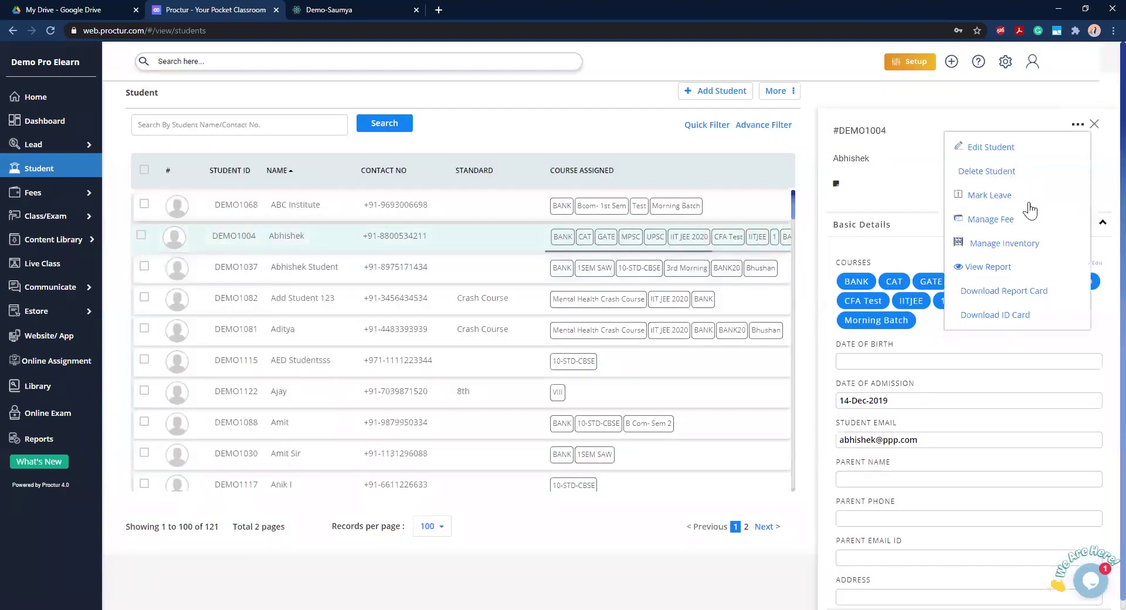
{"action": "left_click", "coordinate": [977, 220]}
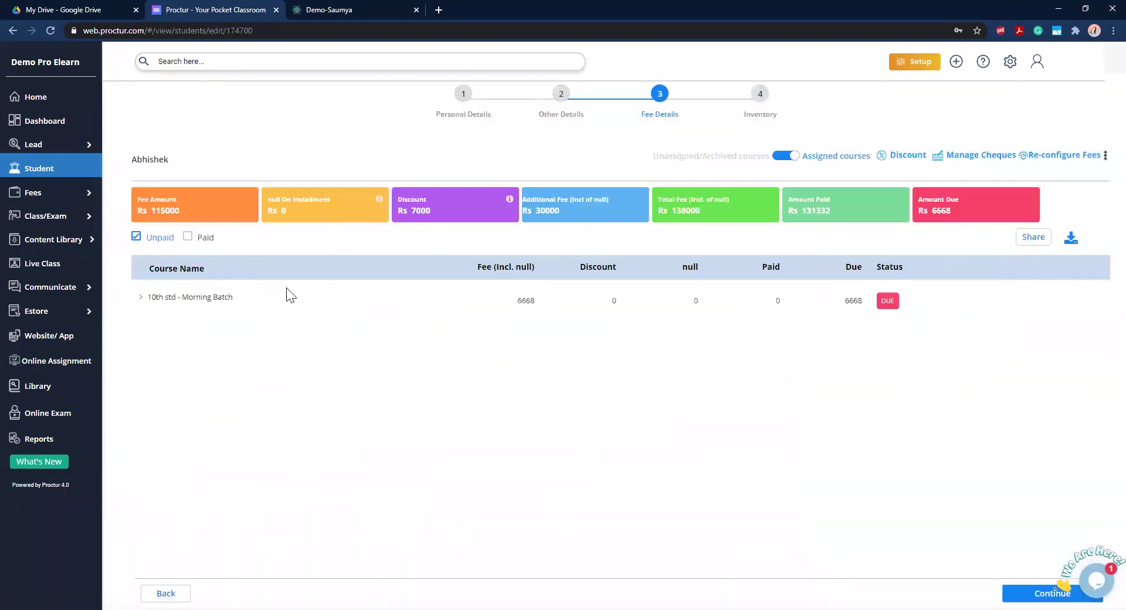
Select the unpaid installment under 10th std - Morning Batch and view the discount form, closing it without applying a discount
{"action": "left_click", "coordinate": [247, 296]}
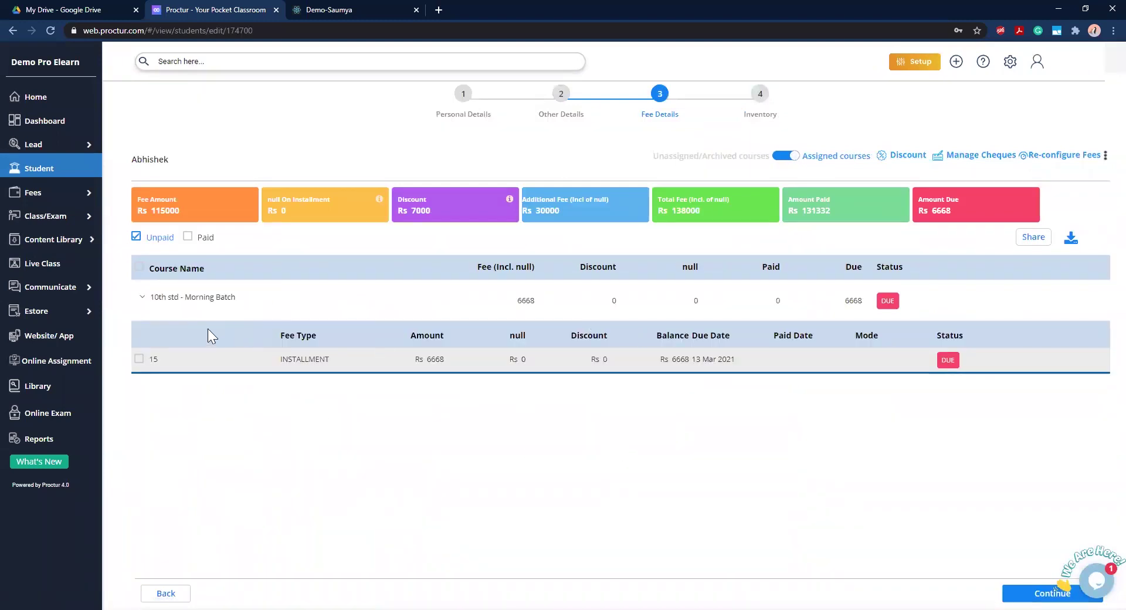
{"action": "left_click", "coordinate": [139, 359]}
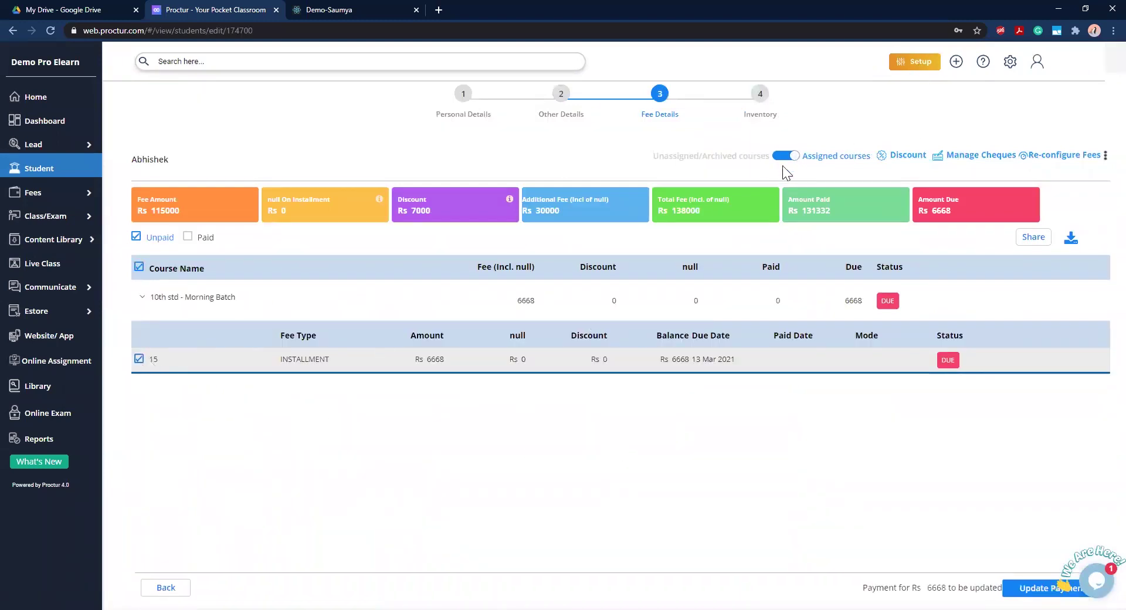
{"action": "left_click", "coordinate": [892, 164]}
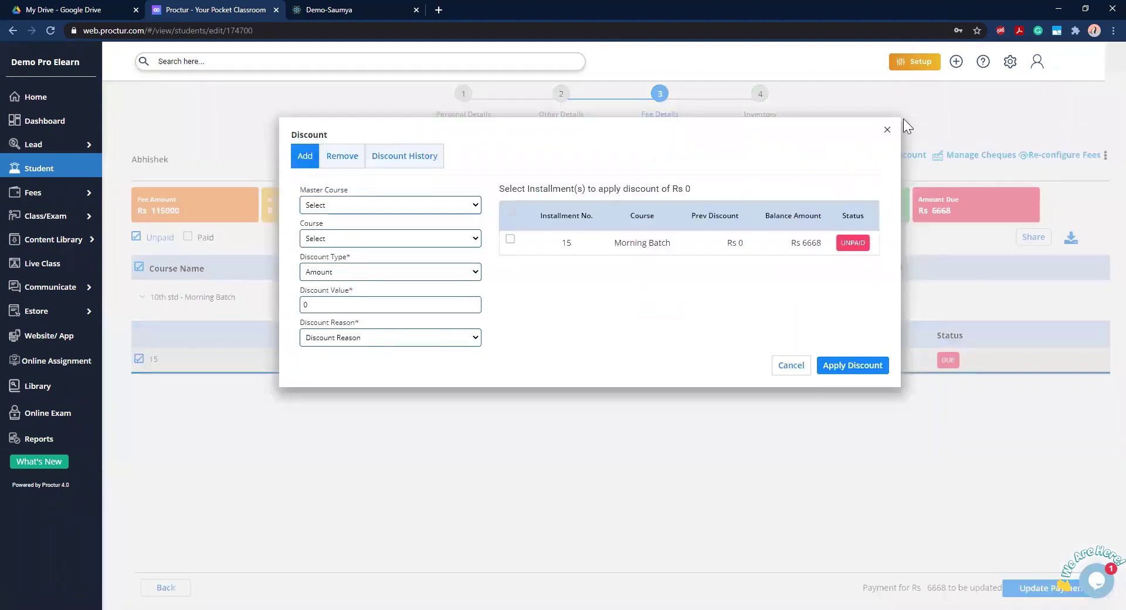
{"action": "left_click", "coordinate": [887, 129]}
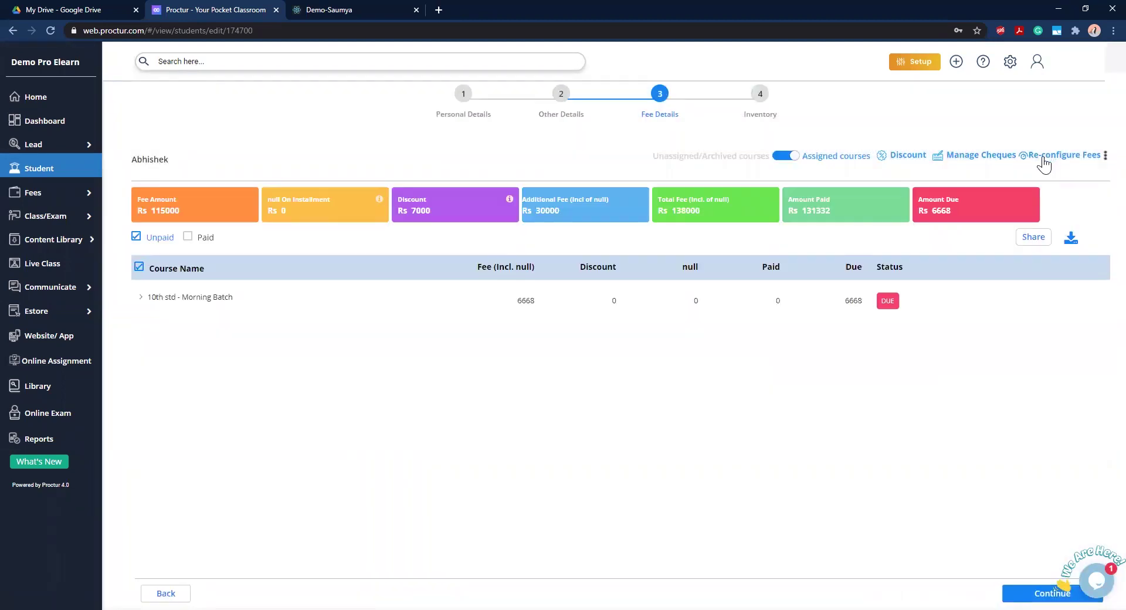
Examine the student's fee schedule and additional fees in Re-configure Fees, closing it and discarding any changes
{"action": "left_click", "coordinate": [1043, 156]}
{"action": "left_click_drag", "start_coordinate": [1003, 341], "coordinate": [982, 484]}
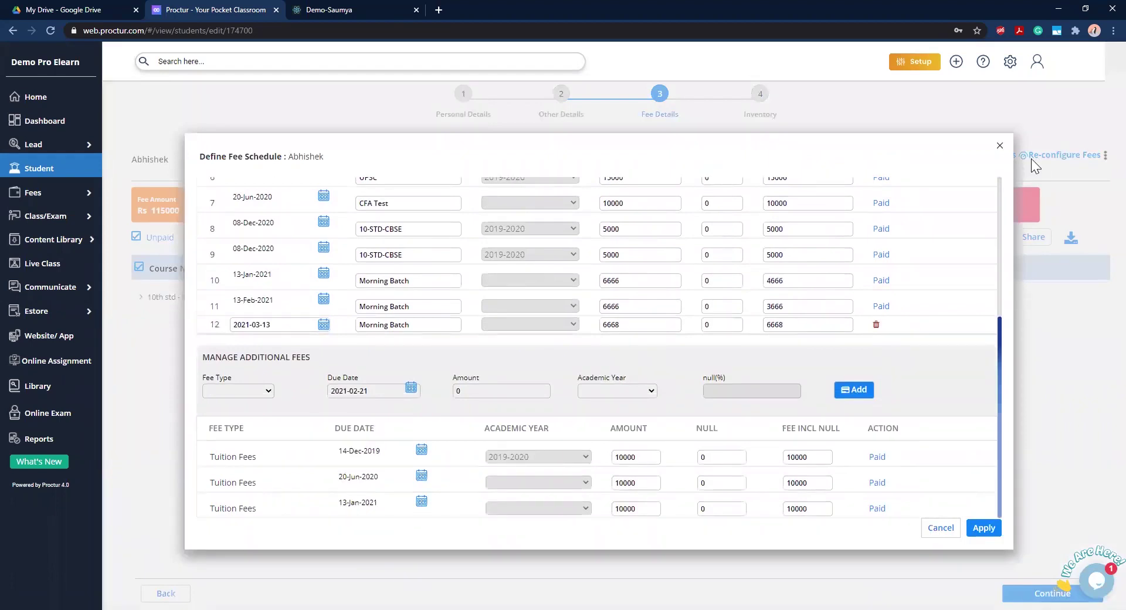
{"action": "left_click", "coordinate": [1000, 146]}
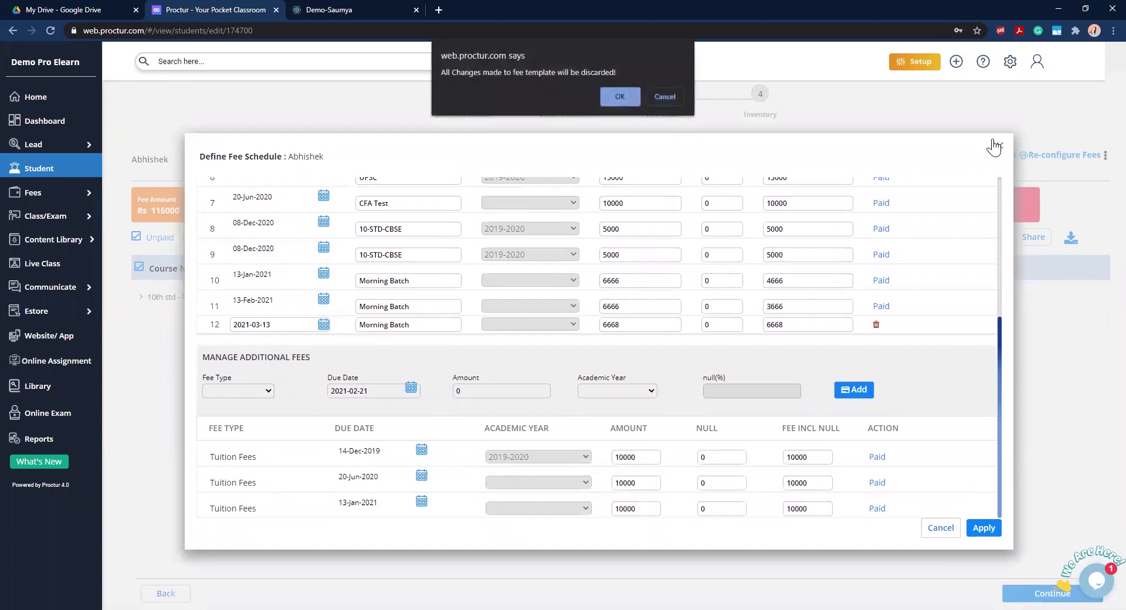
{"action": "left_click", "coordinate": [629, 93]}
Record a Cash payment of Rs 6668 for the due Morning Batch installment, with the fee receipt downloaded
{"action": "left_click", "coordinate": [152, 310]}
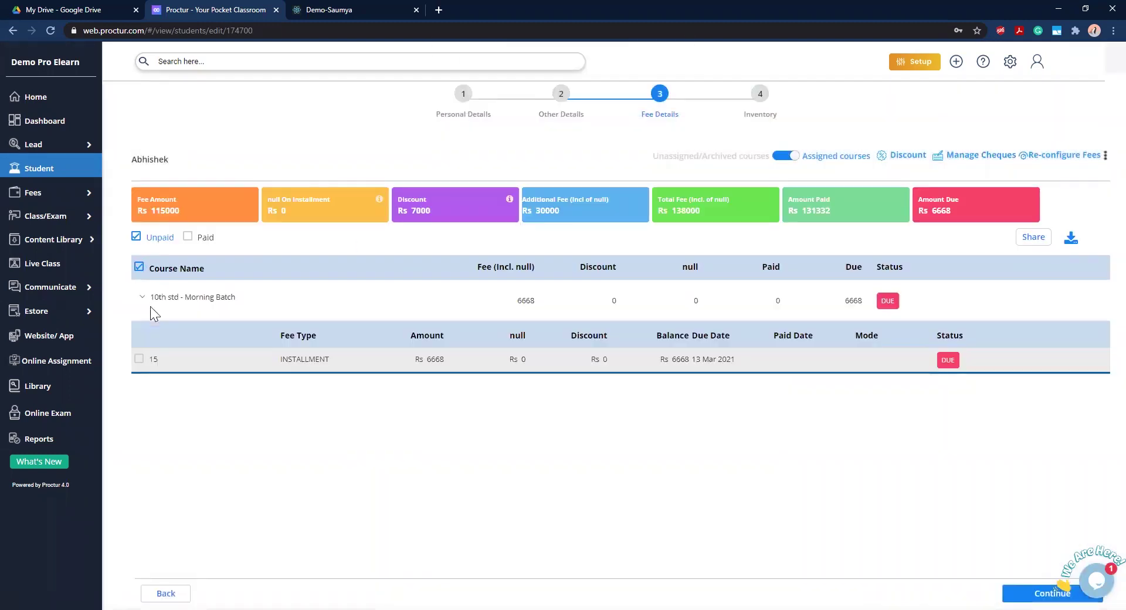
{"action": "left_click", "coordinate": [139, 358]}
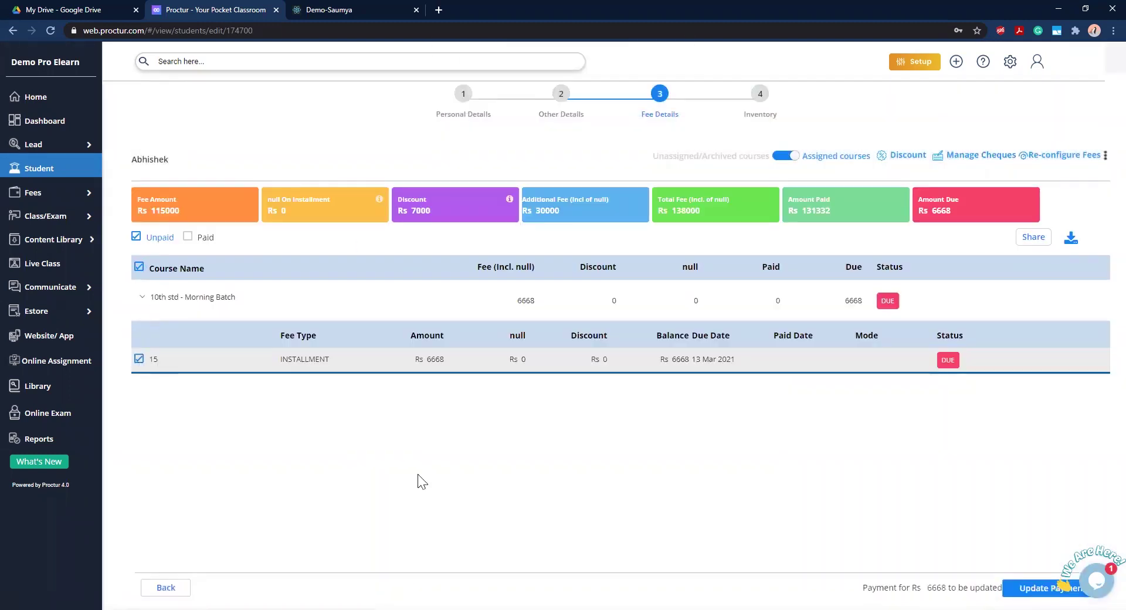
{"action": "left_click", "coordinate": [1017, 588]}
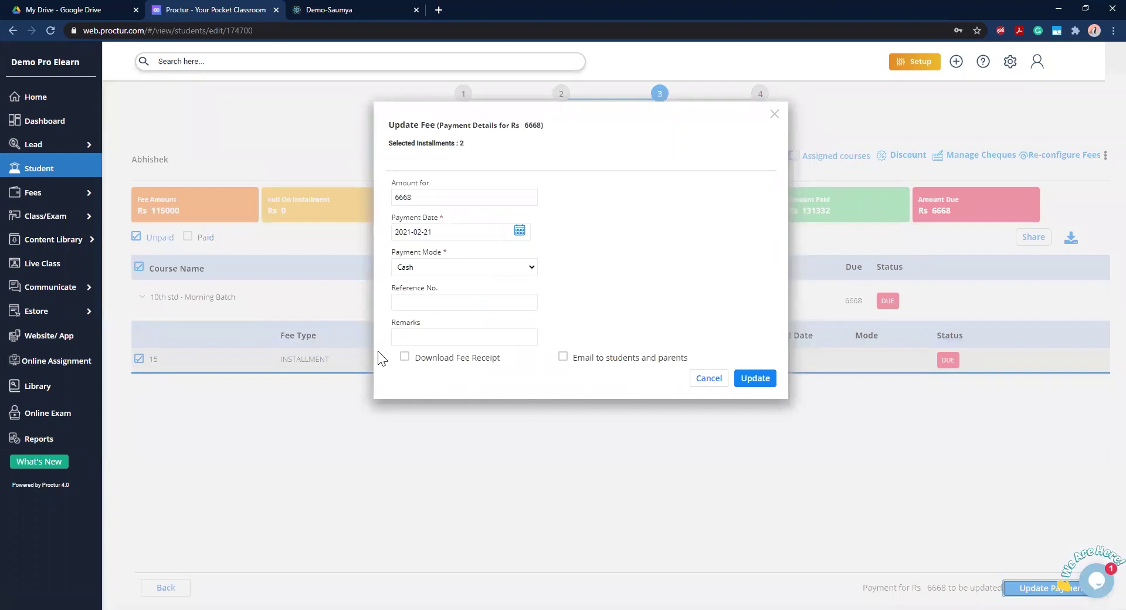
{"action": "left_click", "coordinate": [455, 261]}
{"action": "left_click", "coordinate": [447, 273]}
{"action": "left_click", "coordinate": [404, 359]}
{"action": "left_click", "coordinate": [754, 378]}
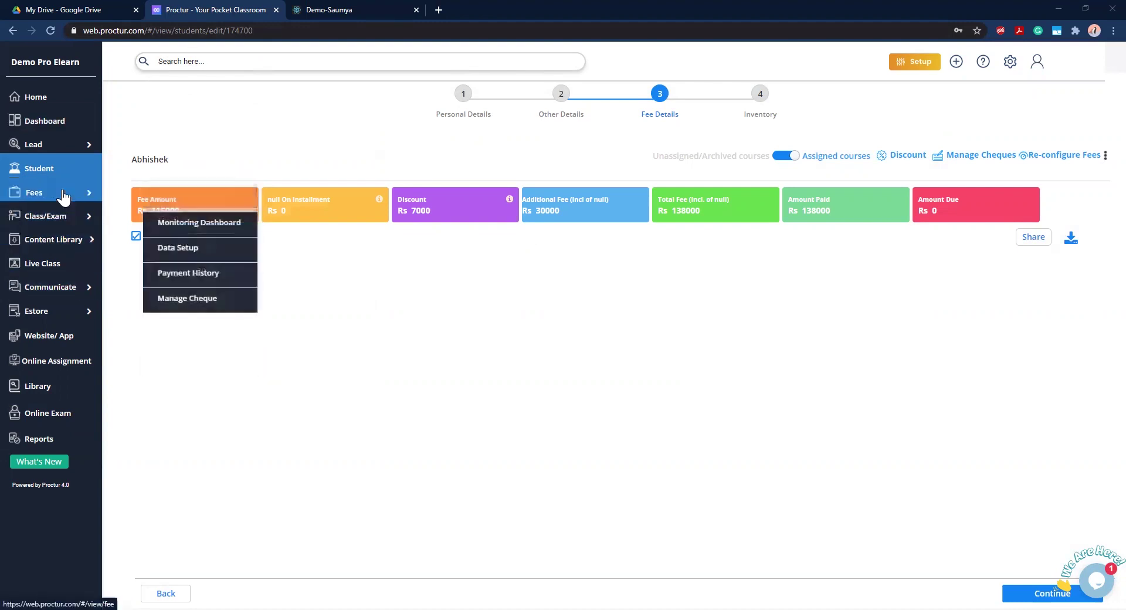
Open the Lead section and bring up the form for adding a new enquiry
{"action": "mouse_move", "coordinate": [57, 151]}
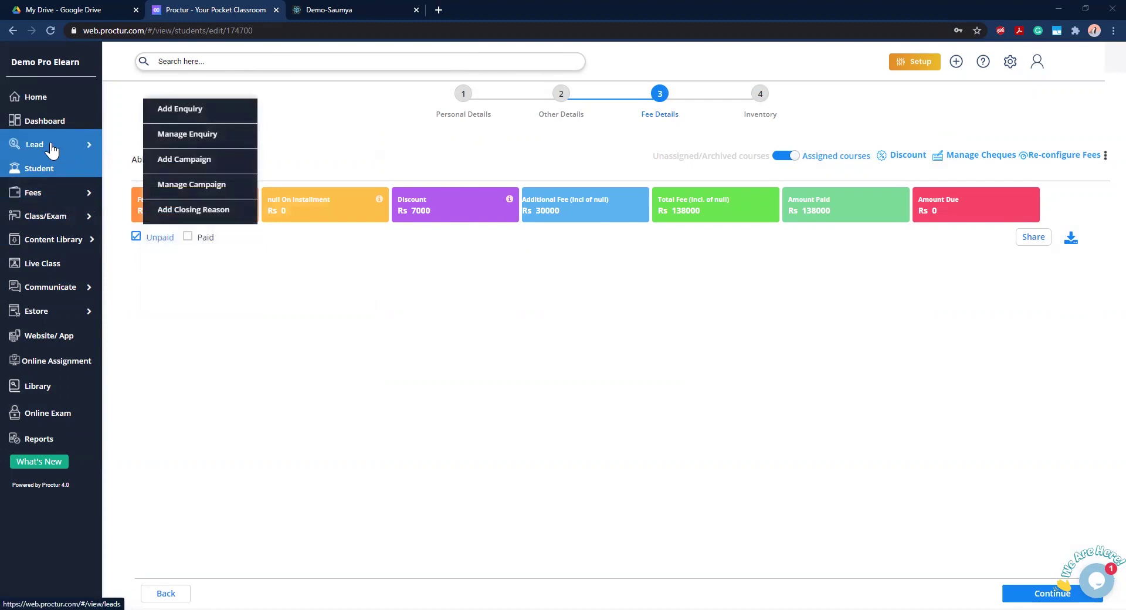
{"action": "left_click", "coordinate": [52, 151]}
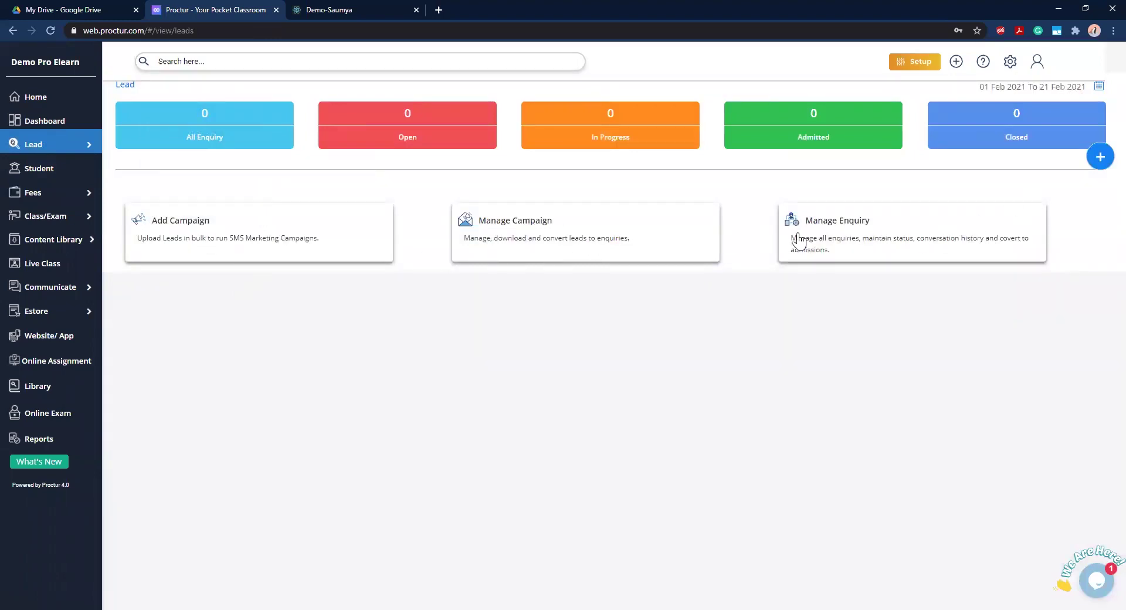
{"action": "left_click", "coordinate": [1100, 156]}
{"action": "left_click", "coordinate": [1013, 162]}
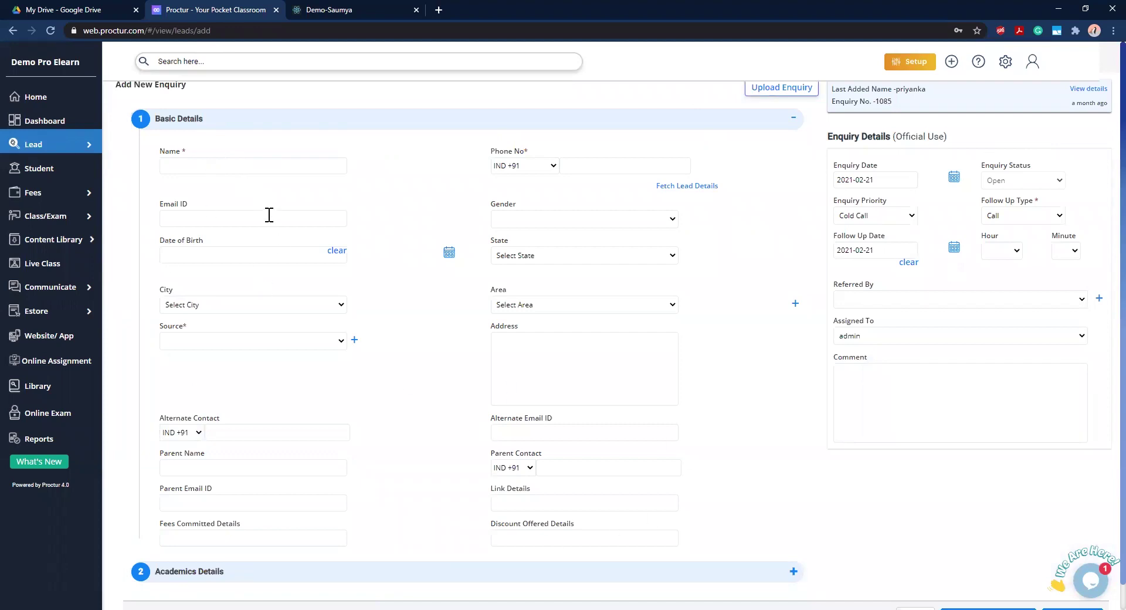
Examine the new enquiry form, including its comment field and save options, reopening it once from the Lead overview and leaving it unsaved
{"action": "left_click", "coordinate": [888, 390]}
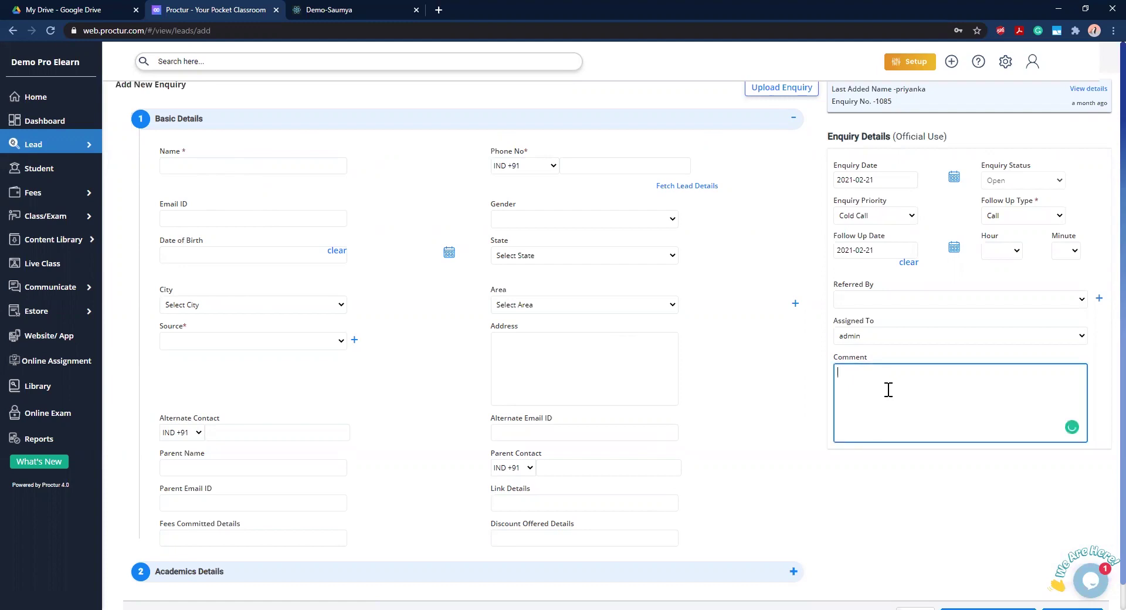
{"action": "scroll", "coordinate": [1101, 470], "scroll_direction": "down", "scroll_amount": 1}
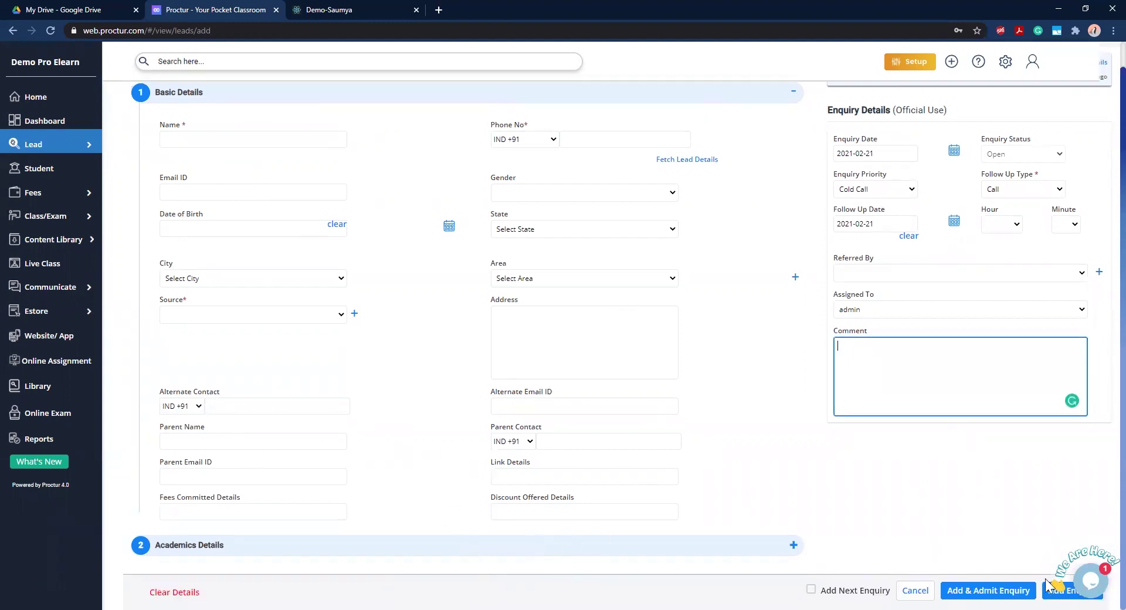
{"action": "left_click", "coordinate": [37, 150]}
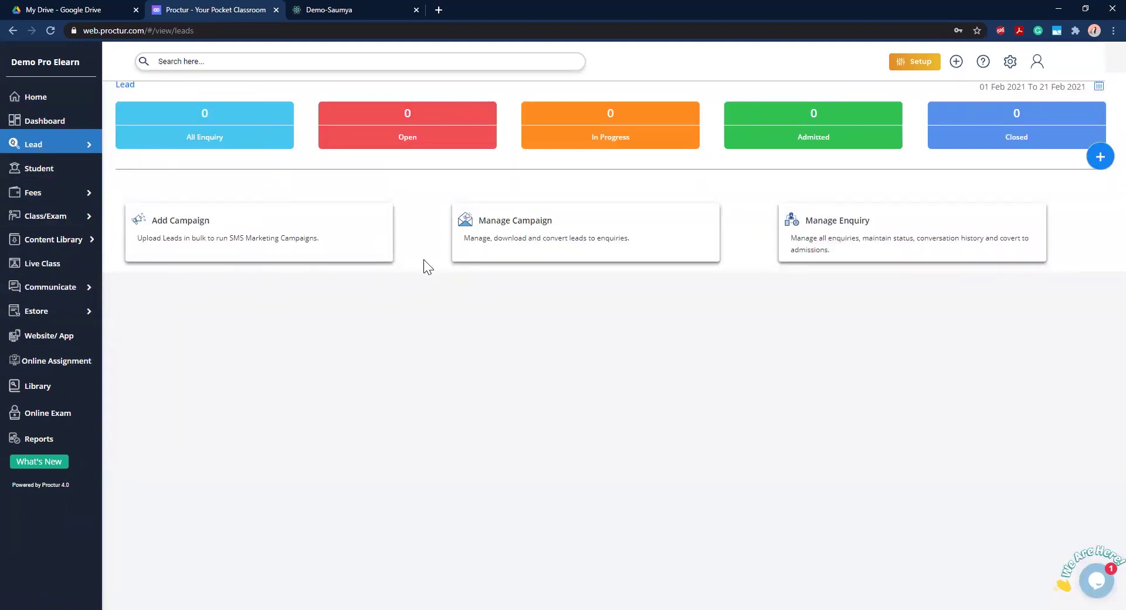
{"action": "left_click", "coordinate": [1099, 157]}
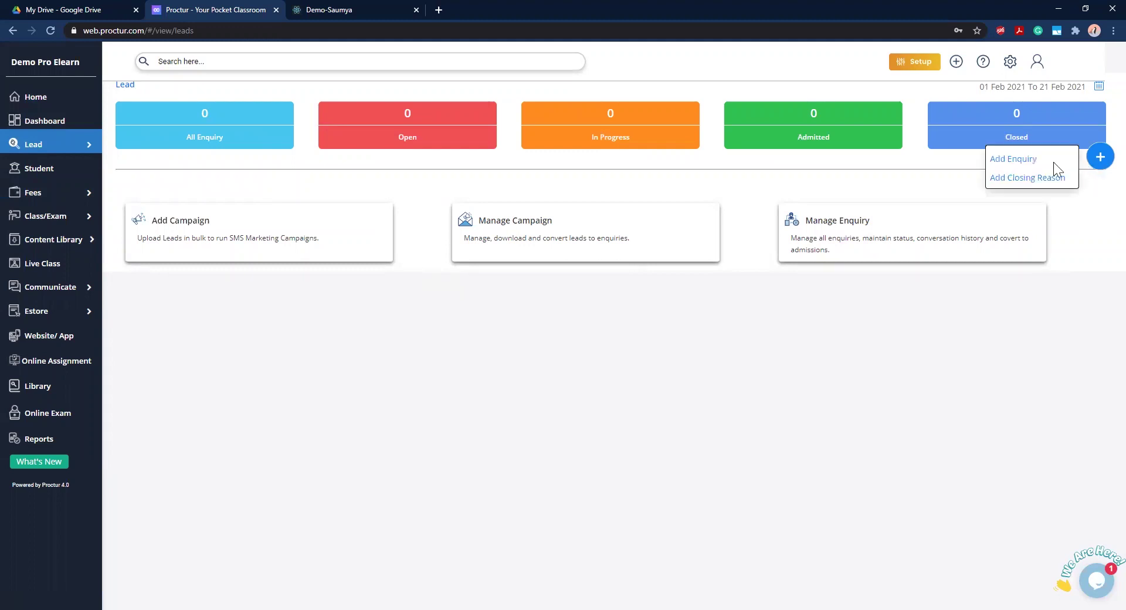
{"action": "left_click", "coordinate": [1010, 161]}
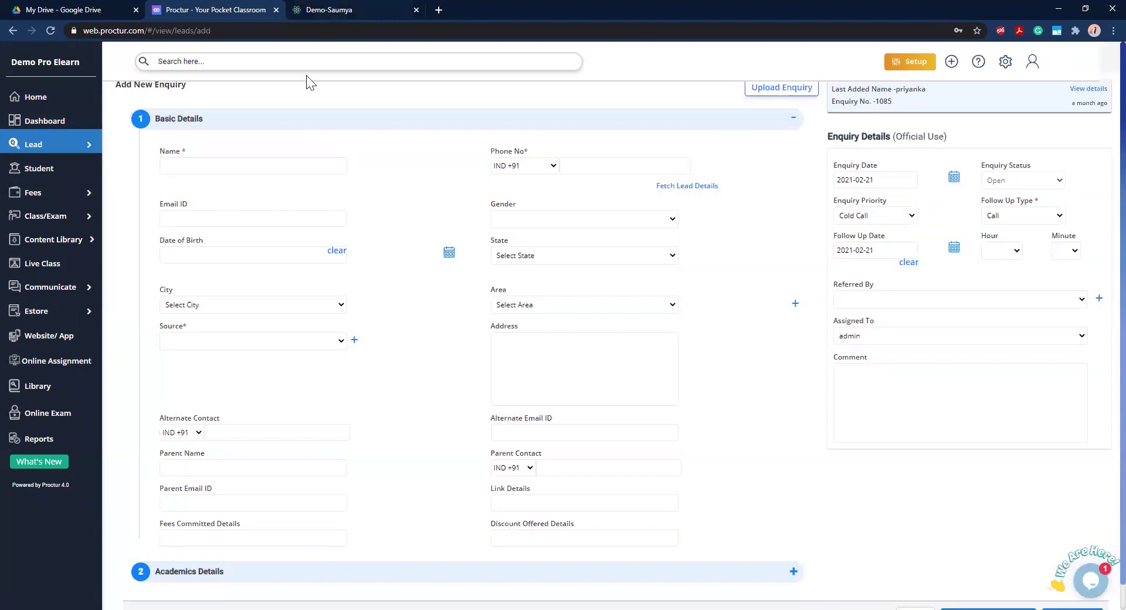
{"action": "left_click", "coordinate": [50, 147]}
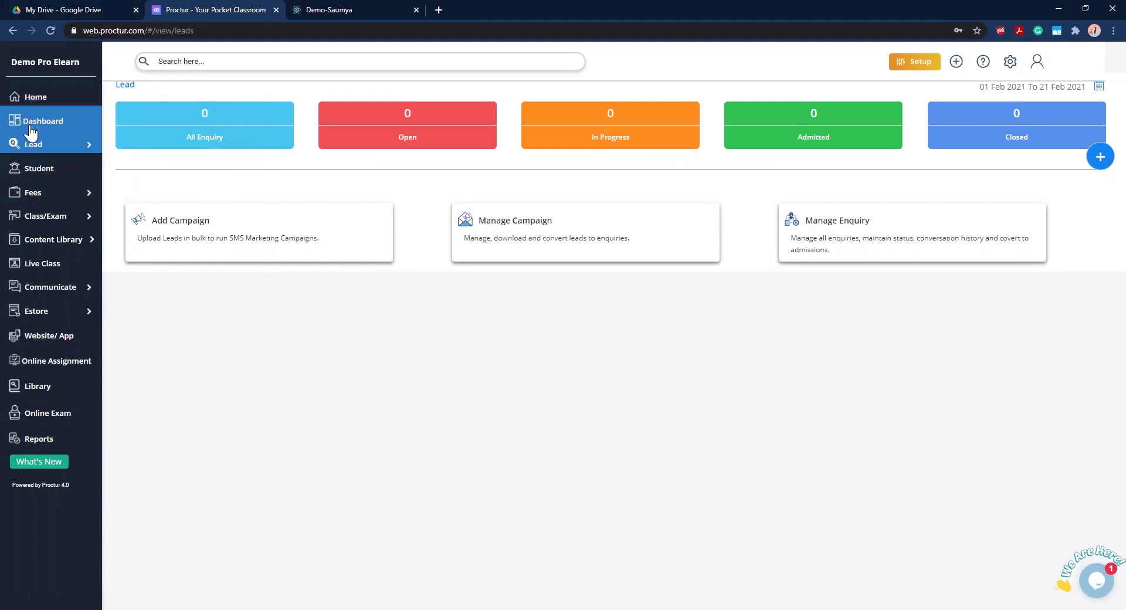
Open the attendance sheet for today's XII_CBSE_MOR 1 MATHS class, try the leave and absent marks on the second student, and return unsaved
{"action": "mouse_move", "coordinate": [78, 150]}
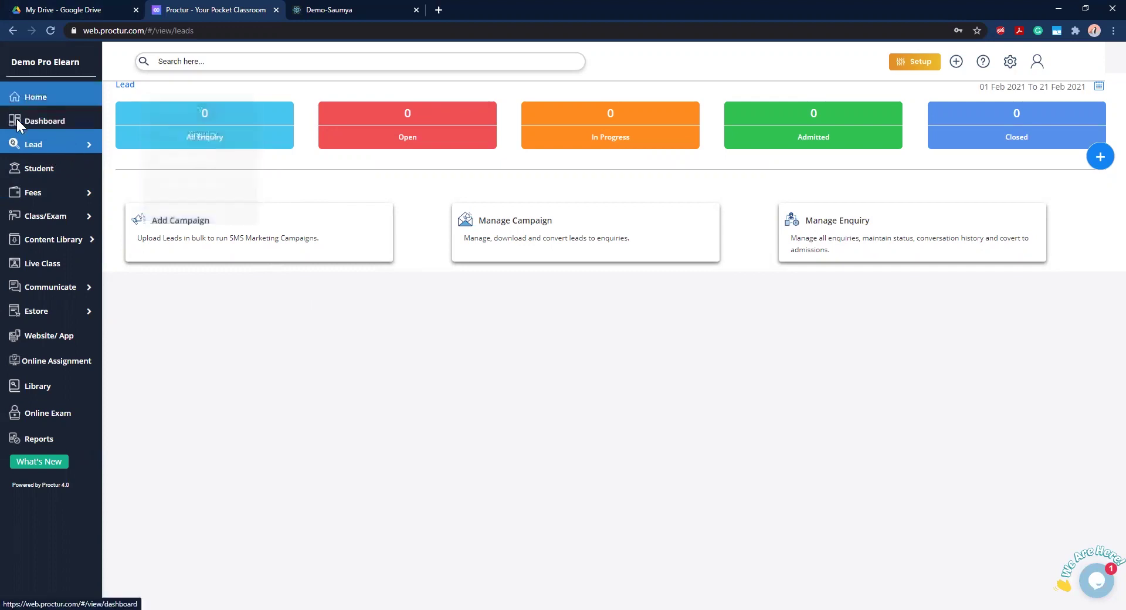
{"action": "left_click", "coordinate": [30, 126]}
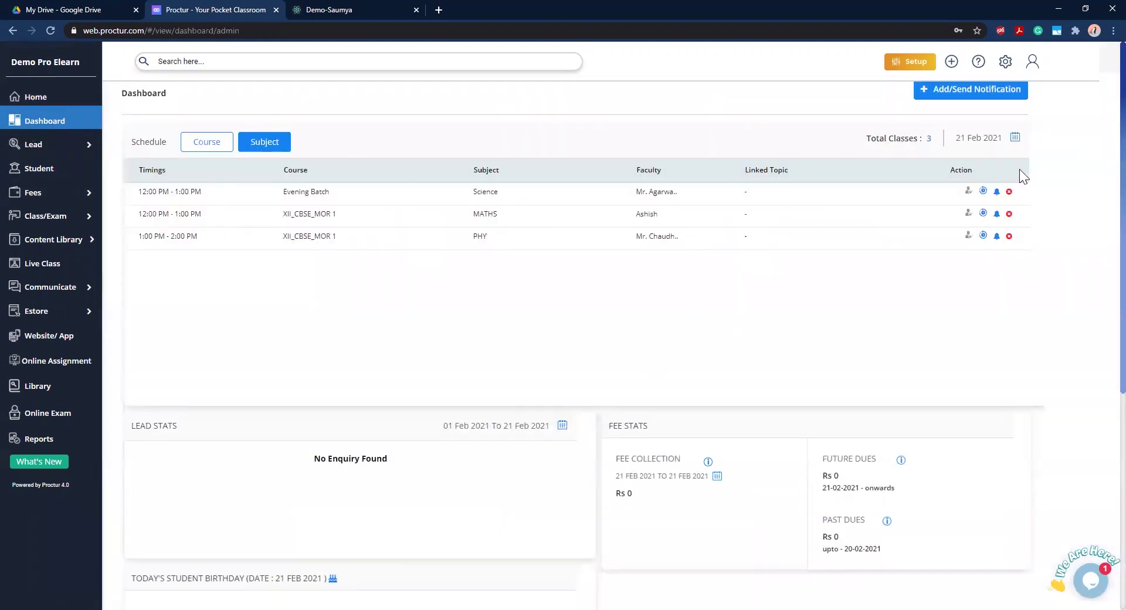
{"action": "left_click", "coordinate": [968, 214]}
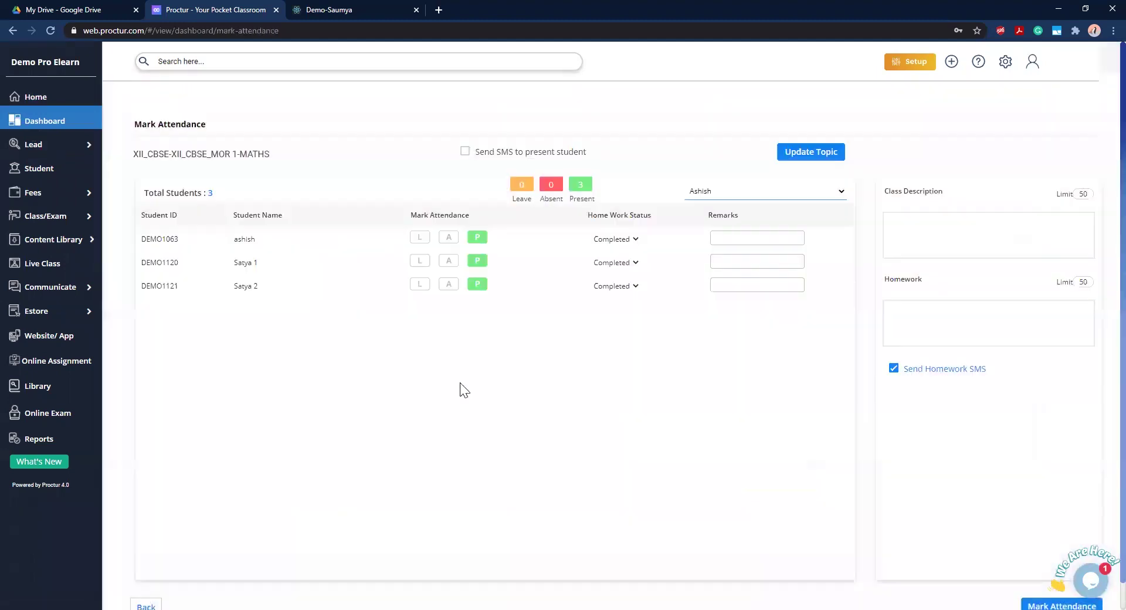
{"action": "left_click", "coordinate": [420, 261]}
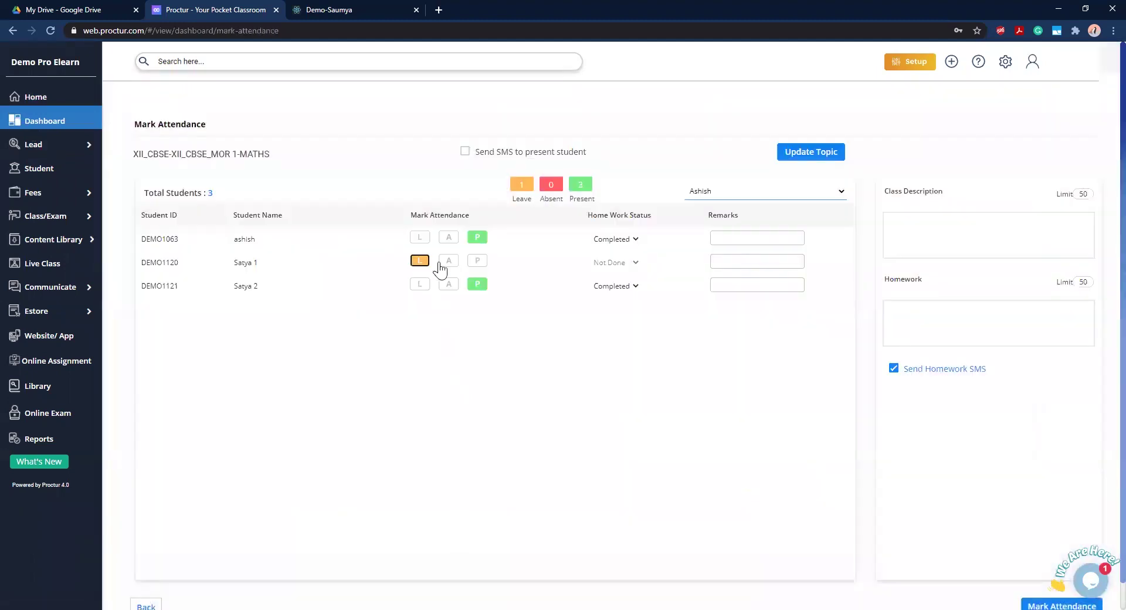
{"action": "left_click", "coordinate": [450, 262]}
{"action": "left_click", "coordinate": [78, 123]}
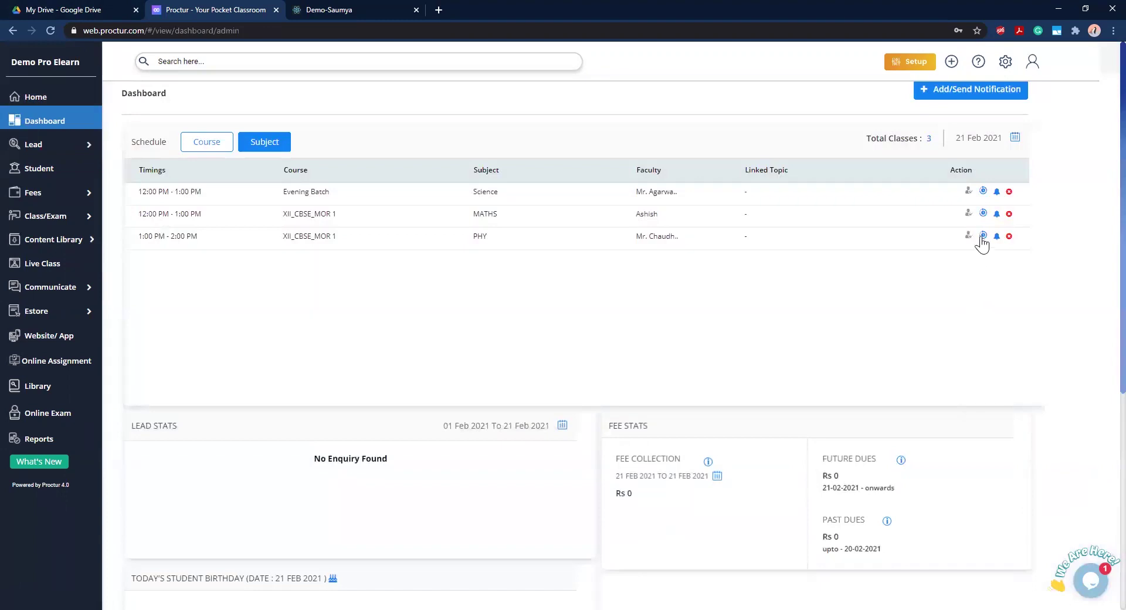
View the reschedule and cancellation forms of the XII_CBSE_MOR 1 PHY class, closing both without changing the class
{"action": "left_click", "coordinate": [983, 242]}
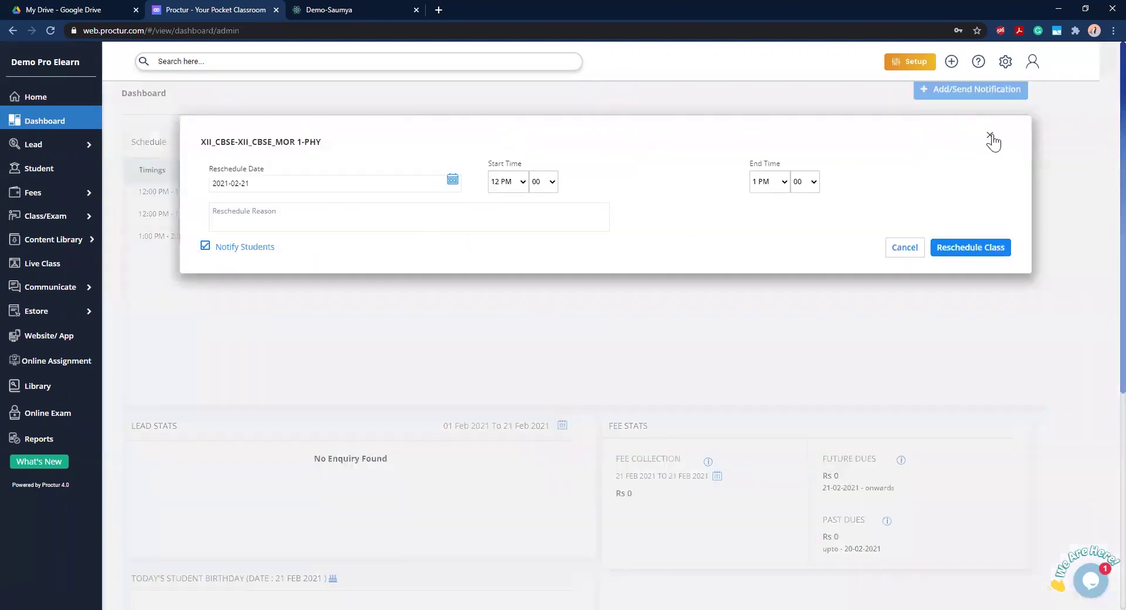
{"action": "left_click", "coordinate": [990, 136]}
{"action": "left_click", "coordinate": [1008, 237]}
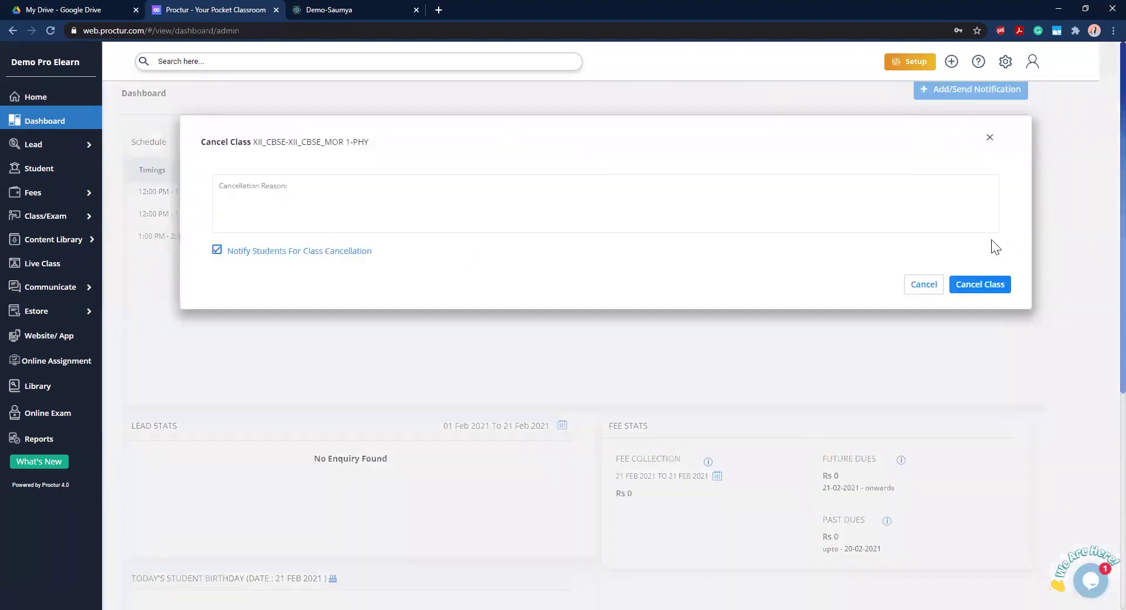
{"action": "left_click", "coordinate": [618, 187]}
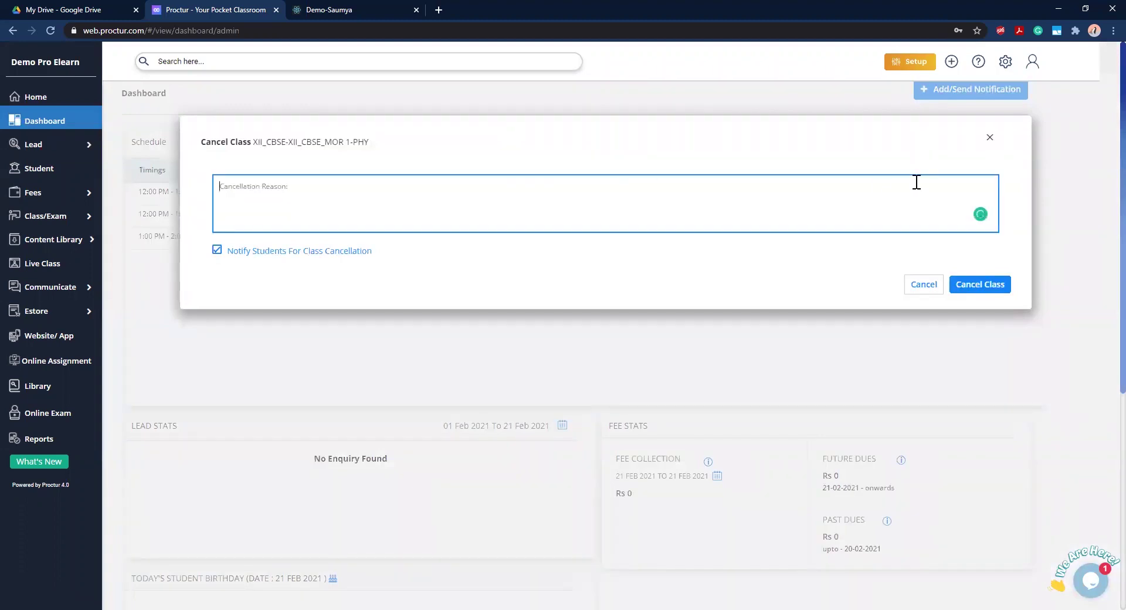
{"action": "left_click", "coordinate": [989, 138]}
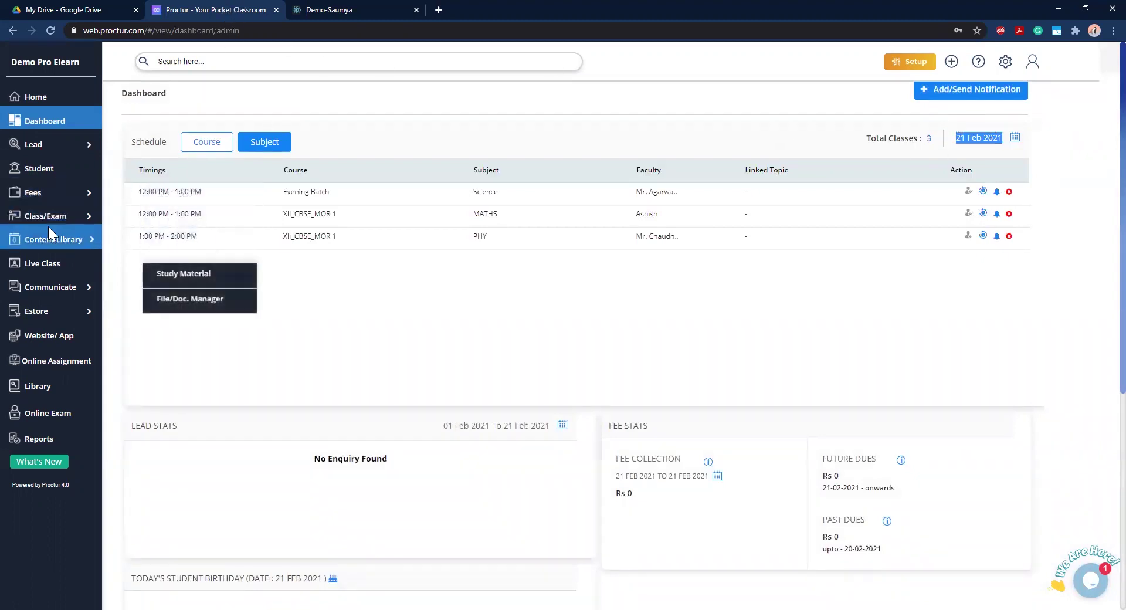
Start adding a new live class hosted on Zoom with the topic name "Live class"
{"action": "left_click", "coordinate": [51, 259]}
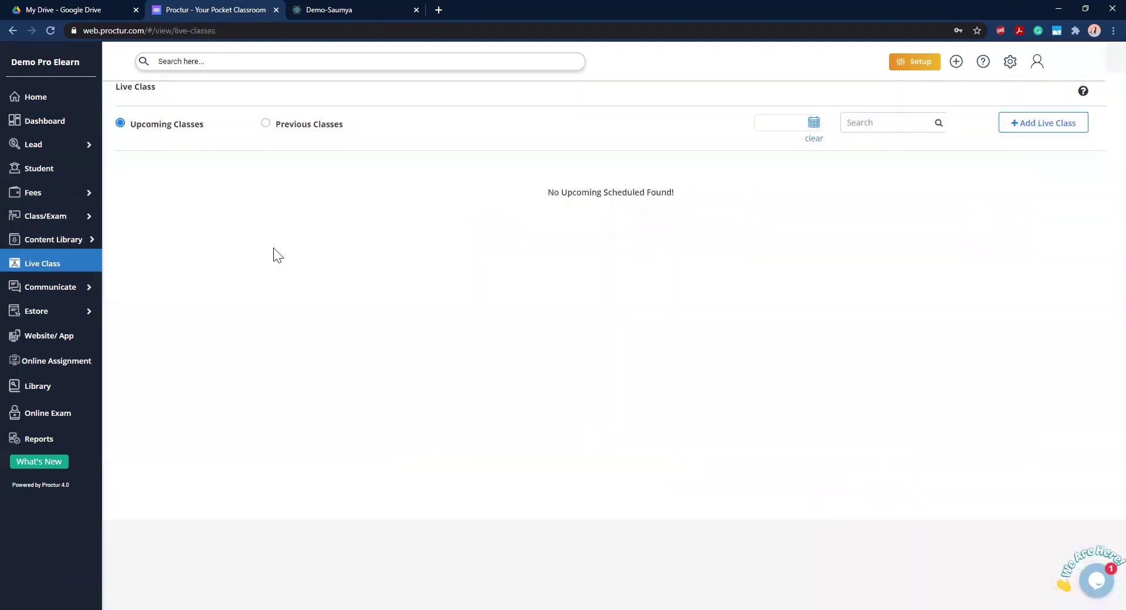
{"action": "left_click", "coordinate": [1036, 124]}
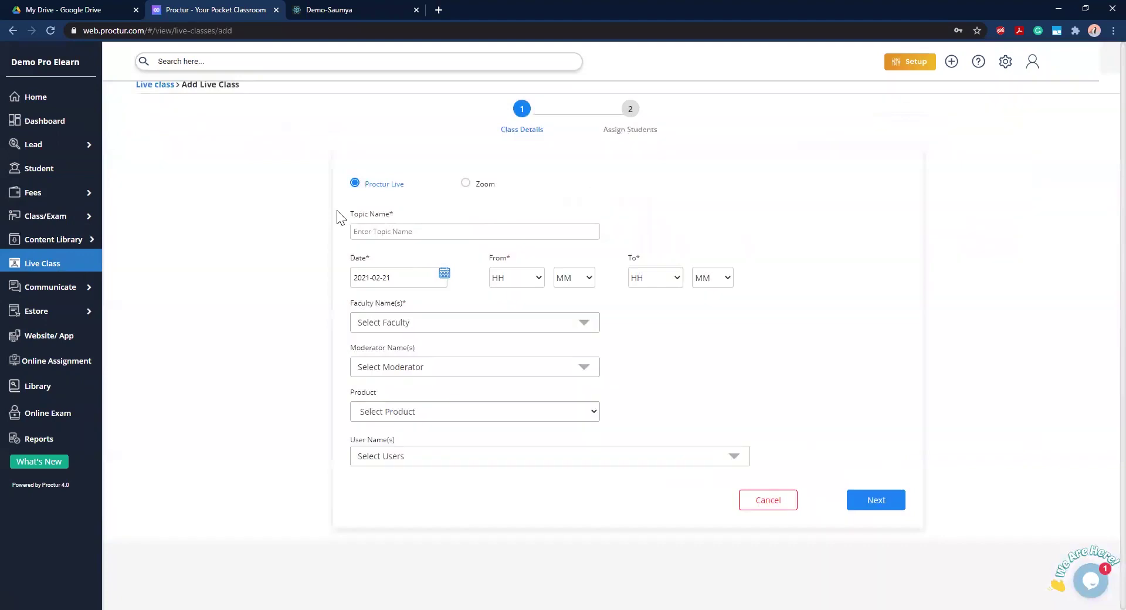
{"action": "left_click", "coordinate": [467, 183]}
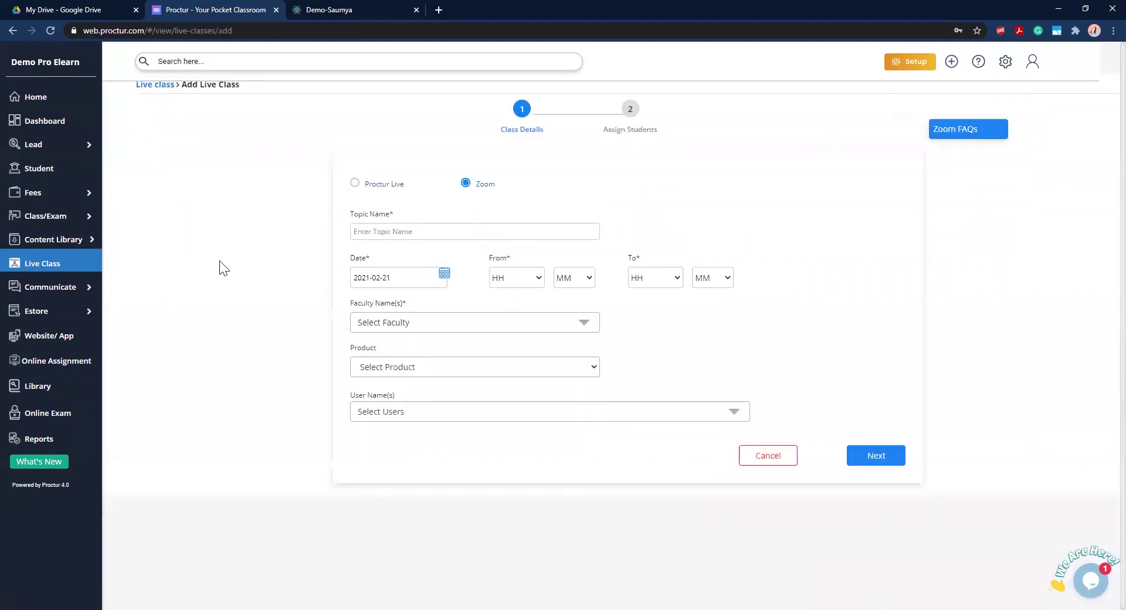
{"action": "left_click", "coordinate": [388, 233]}
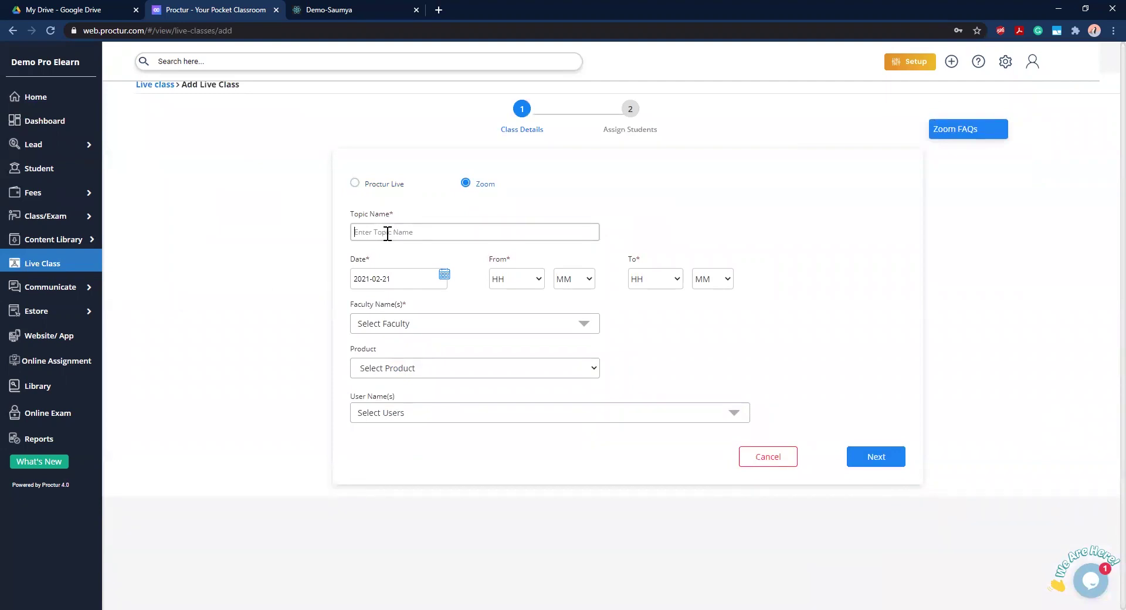
{"action": "left_click", "coordinate": [388, 232]}
{"action": "type", "text": "Live cla"}
Set the live class to run from 01 PM to 05 PM
{"action": "left_click", "coordinate": [530, 280]}
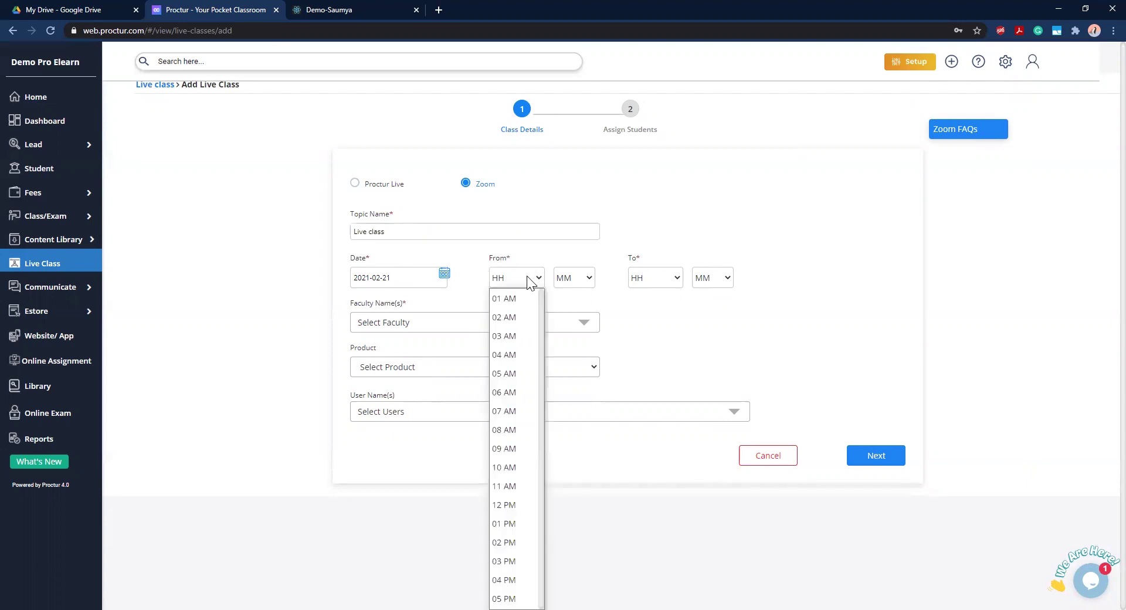
{"action": "left_click", "coordinate": [504, 523]}
{"action": "left_click", "coordinate": [653, 277]}
{"action": "left_click", "coordinate": [647, 464]}
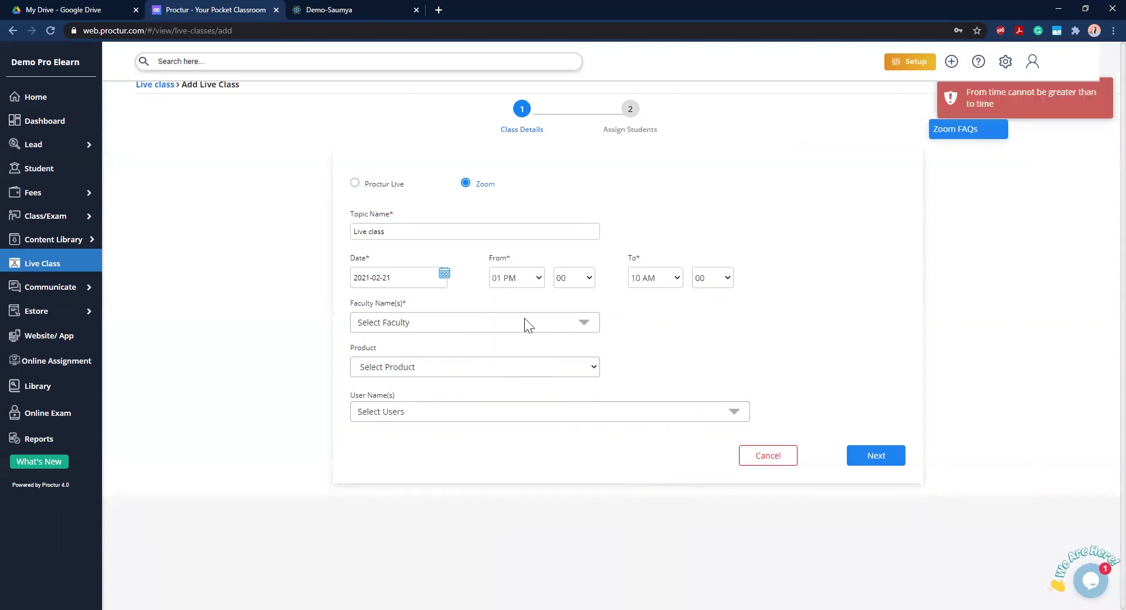
{"action": "left_click", "coordinate": [655, 281]}
{"action": "left_click", "coordinate": [659, 585]}
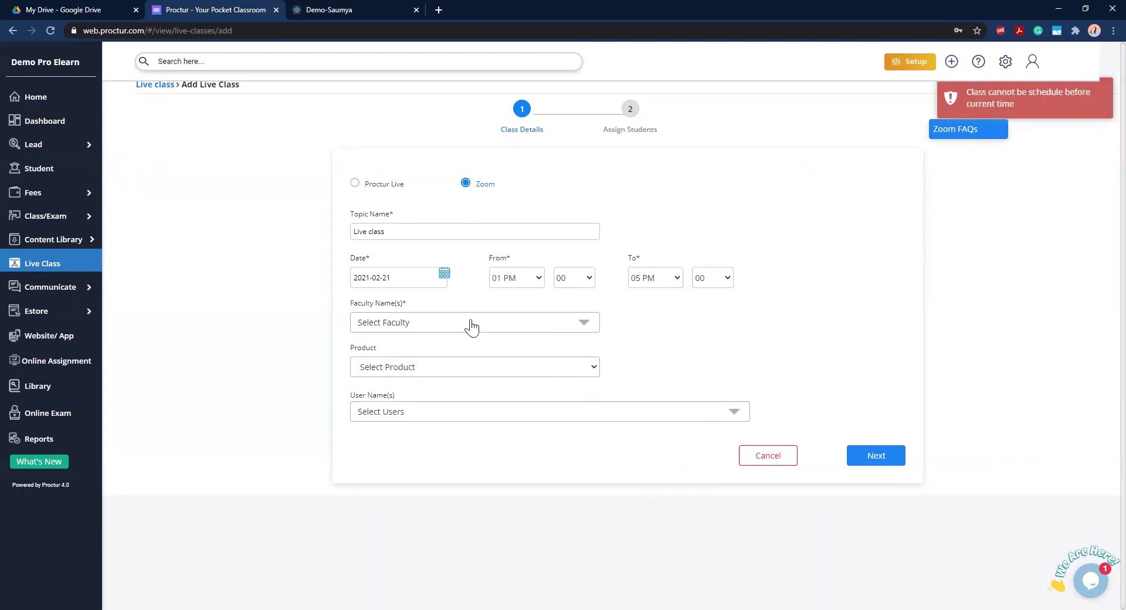
Assign the first faculty member in the list to the live class
{"action": "left_click", "coordinate": [389, 331]}
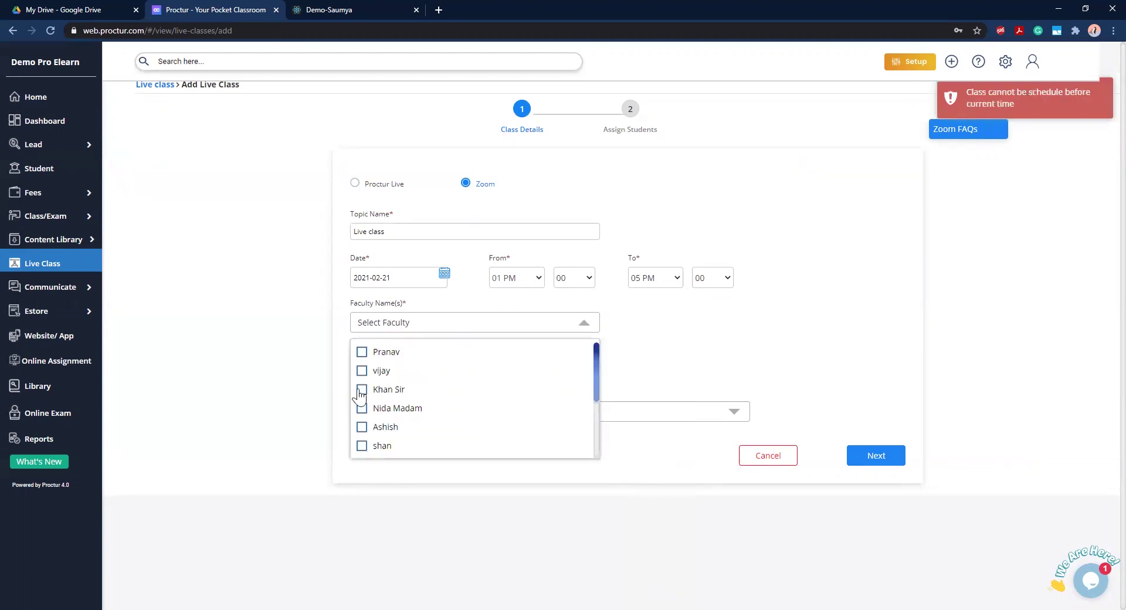
{"action": "left_click", "coordinate": [362, 352]}
{"action": "left_click", "coordinate": [276, 382]}
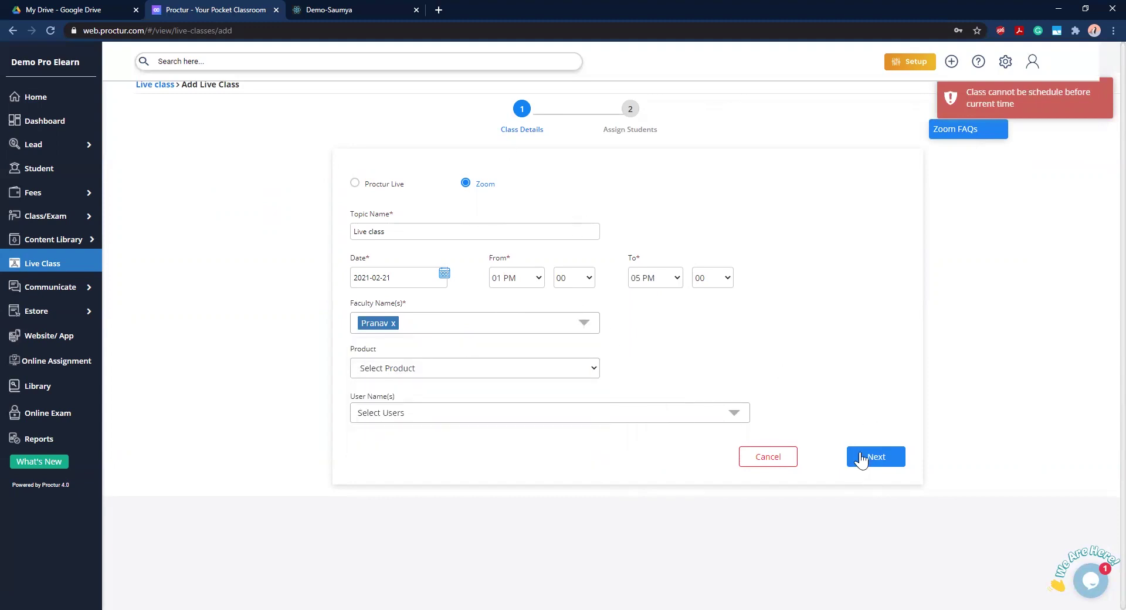
Set the live class start time to 07 PM
{"action": "left_click", "coordinate": [530, 284]}
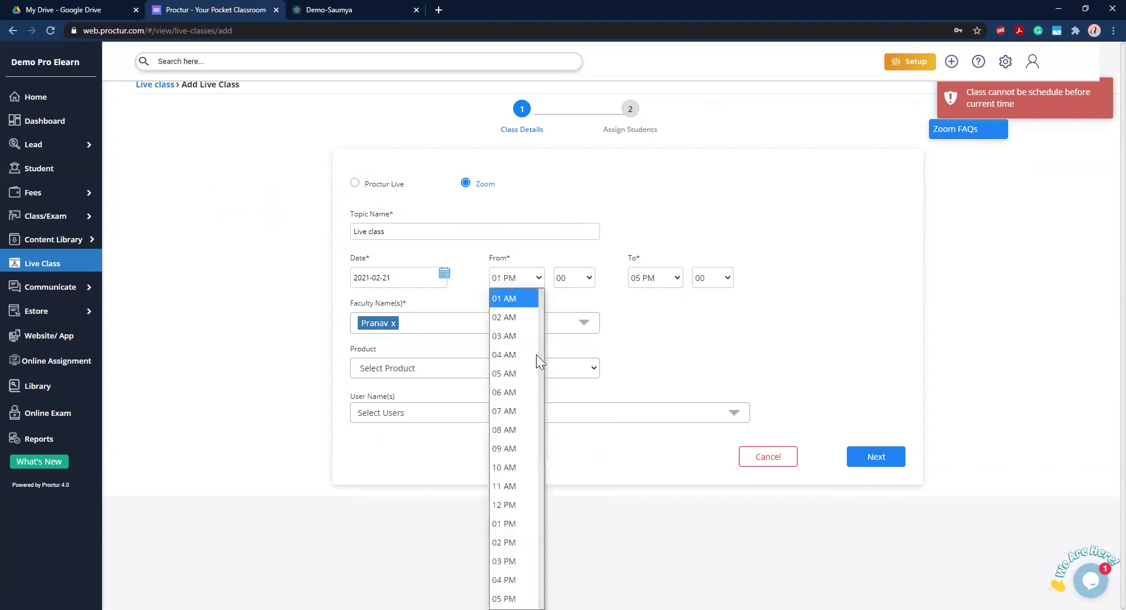
{"action": "left_click", "coordinate": [512, 584]}
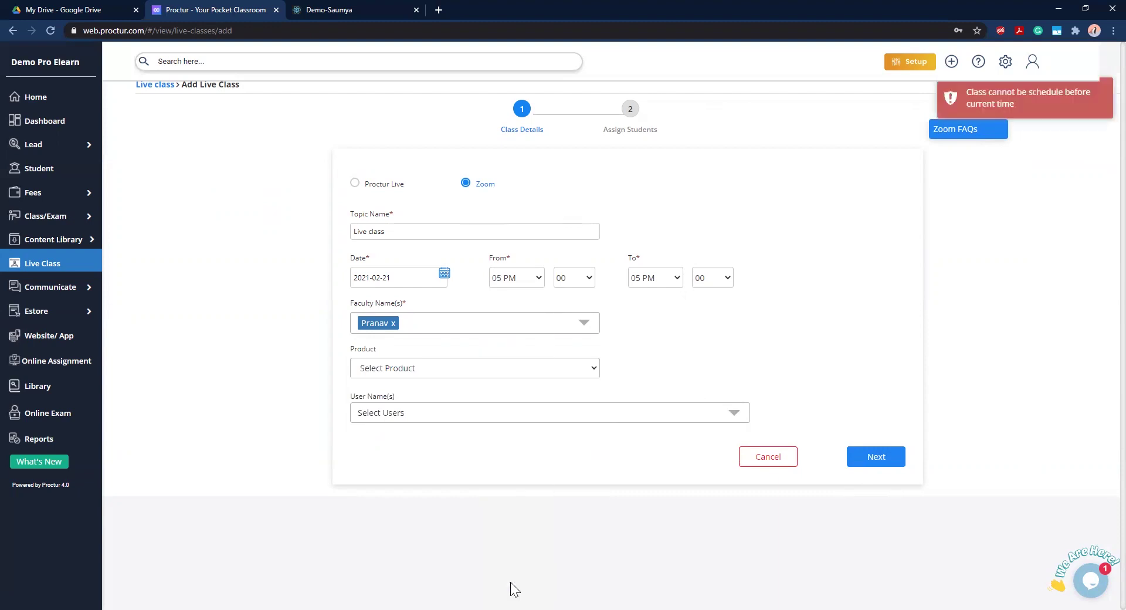
{"action": "left_click", "coordinate": [536, 280]}
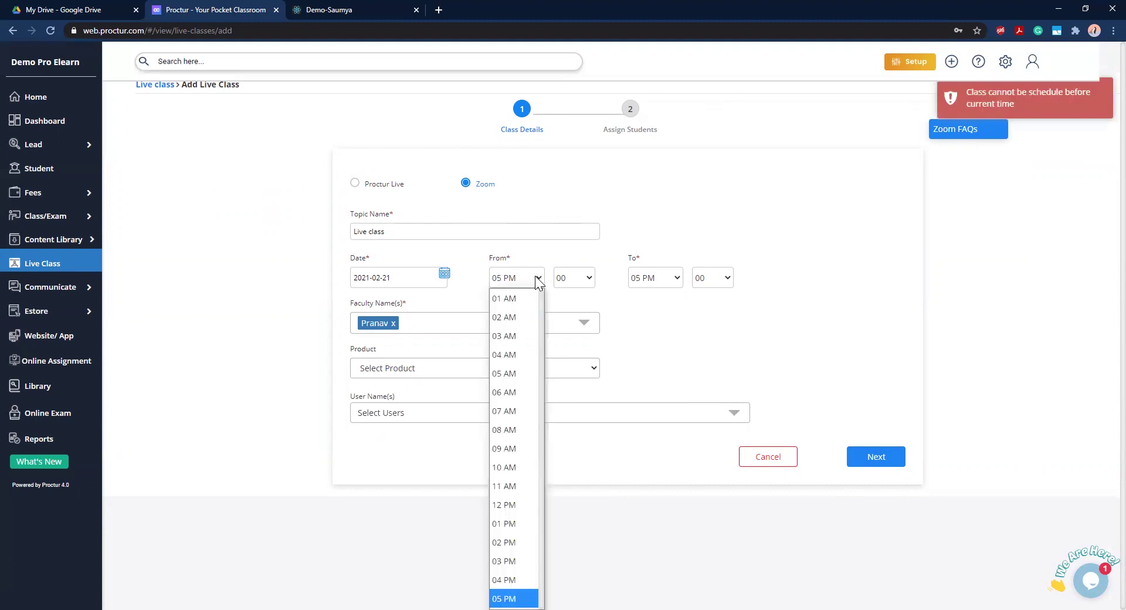
{"action": "key", "text": "Down"}
{"action": "key", "text": "Down"}
{"action": "key", "text": "Return"}
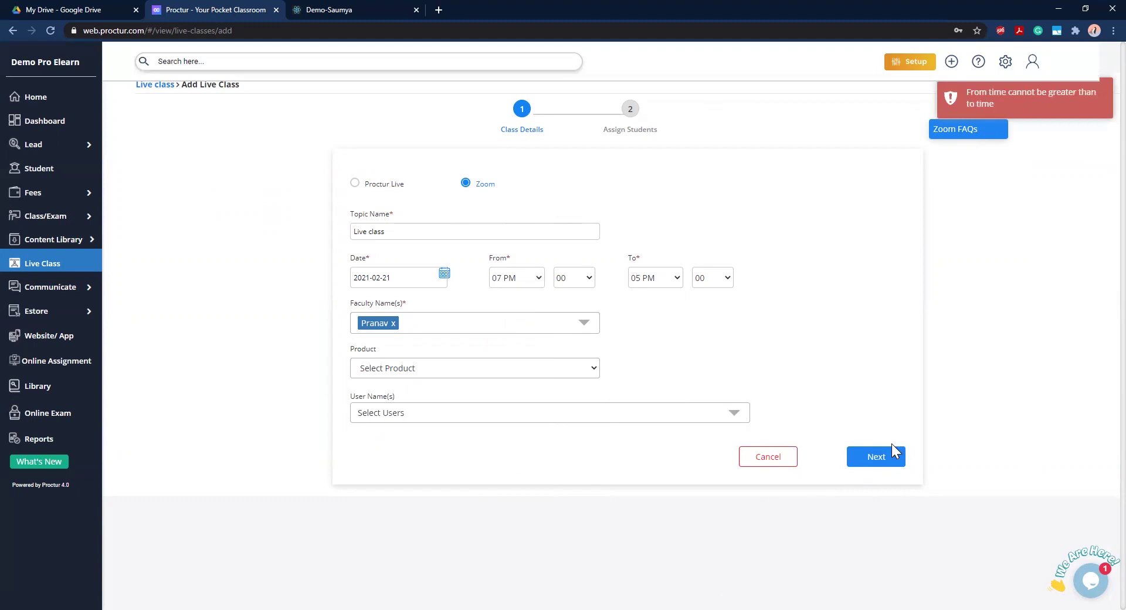
Set the live class end time to 10 PM and continue to the student assignment stage
{"action": "left_click", "coordinate": [659, 282]}
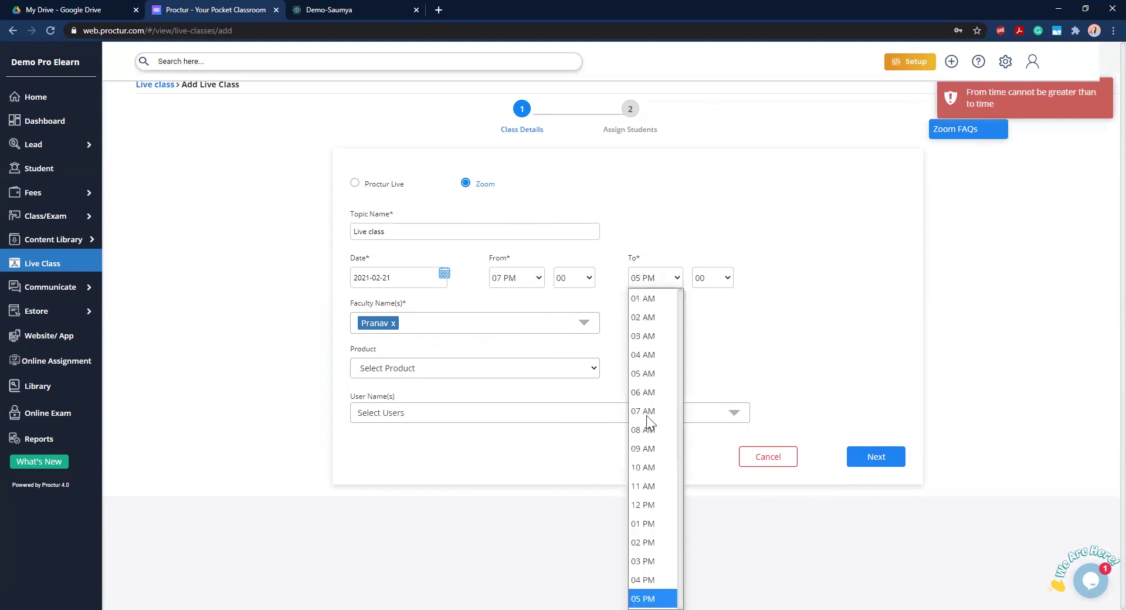
{"action": "key", "text": "Down"}
{"action": "key", "text": "Down"}
{"action": "key", "text": "Down"}
{"action": "key", "text": "Down"}
{"action": "key", "text": "Down"}
{"action": "key", "text": "Down"}
{"action": "key", "text": "Down"}
{"action": "key", "text": "Down"}
{"action": "key", "text": "Down"}
{"action": "key", "text": "Down"}
{"action": "key", "text": "Down"}
{"action": "key", "text": "Down"}
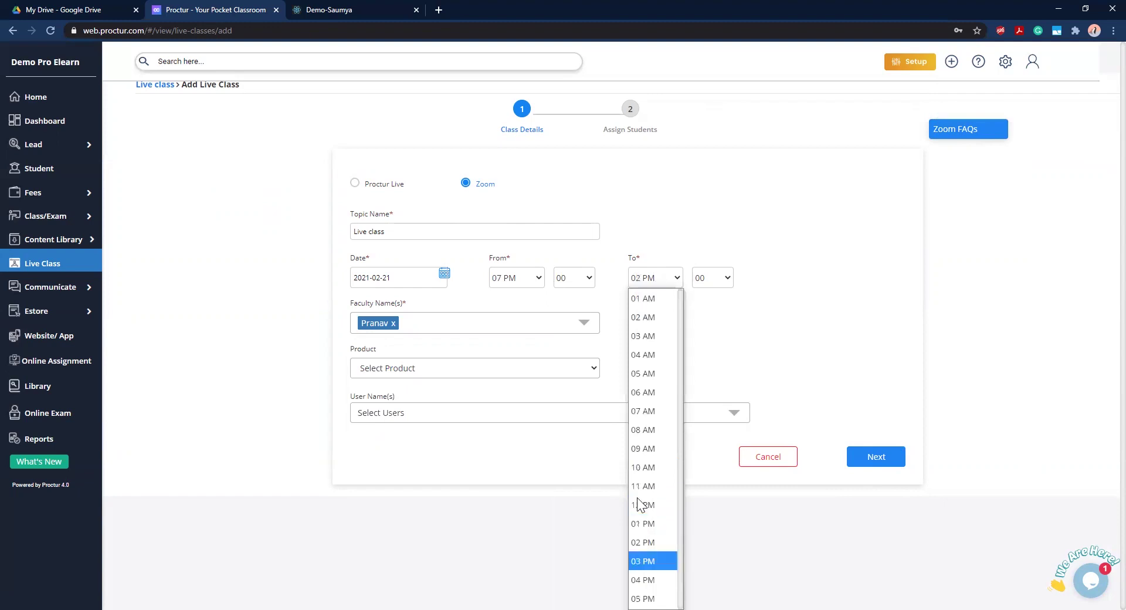
{"action": "key", "text": "Up"}
{"action": "key", "text": "Up"}
{"action": "key", "text": "Up"}
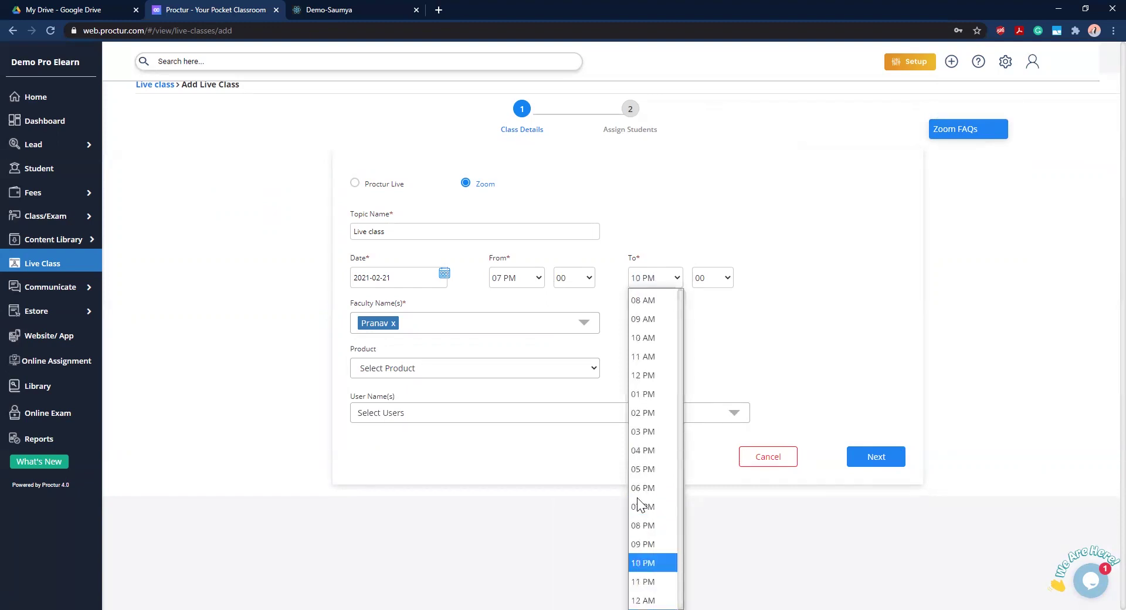
{"action": "key", "text": "Return"}
{"action": "left_click", "coordinate": [887, 448]}
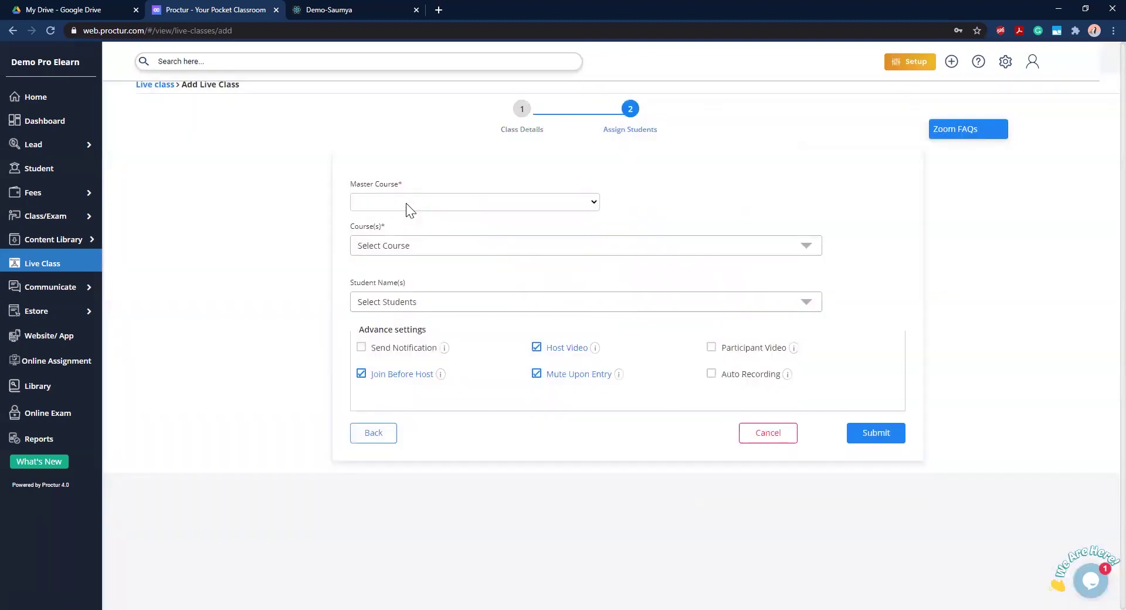
View the available choices for master course, course and students without selecting any
{"action": "left_click", "coordinate": [406, 203]}
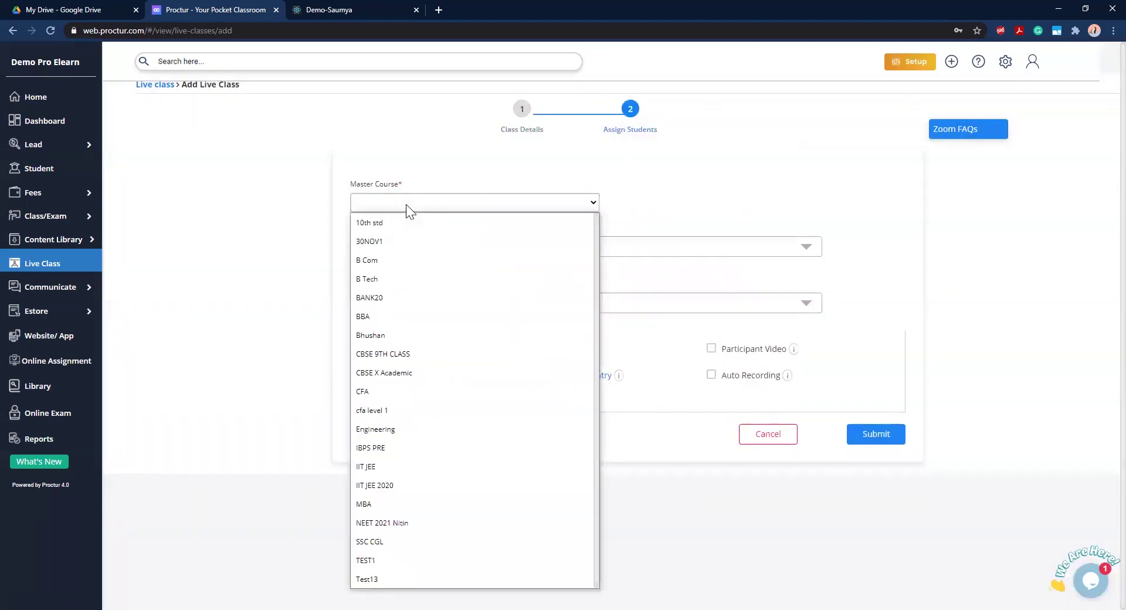
{"action": "double_click", "coordinate": [440, 231]}
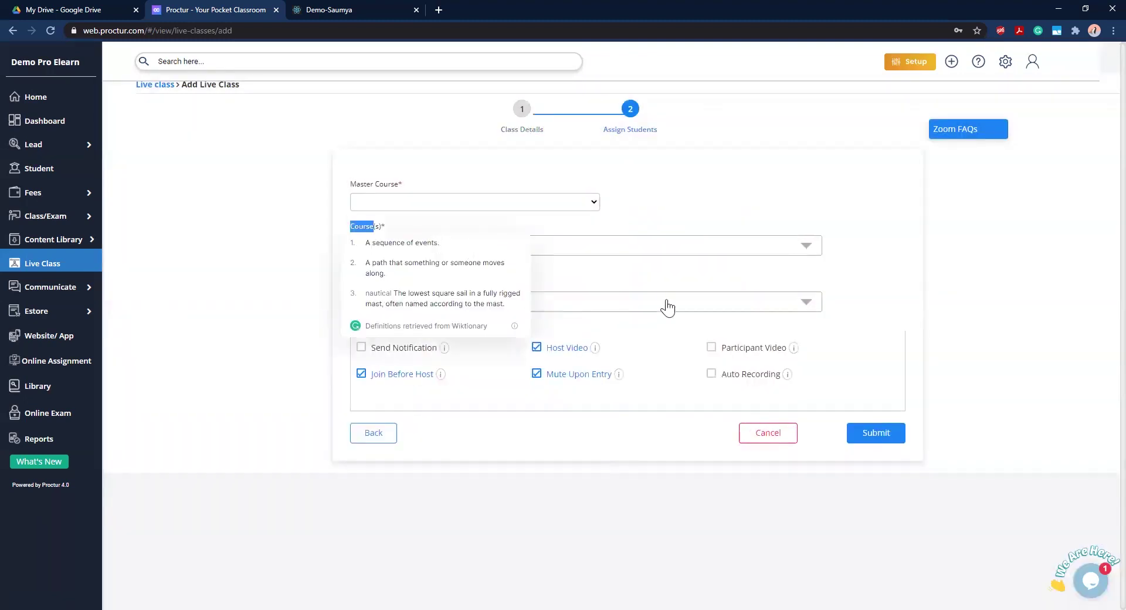
{"action": "left_click", "coordinate": [656, 250]}
{"action": "left_click", "coordinate": [514, 311]}
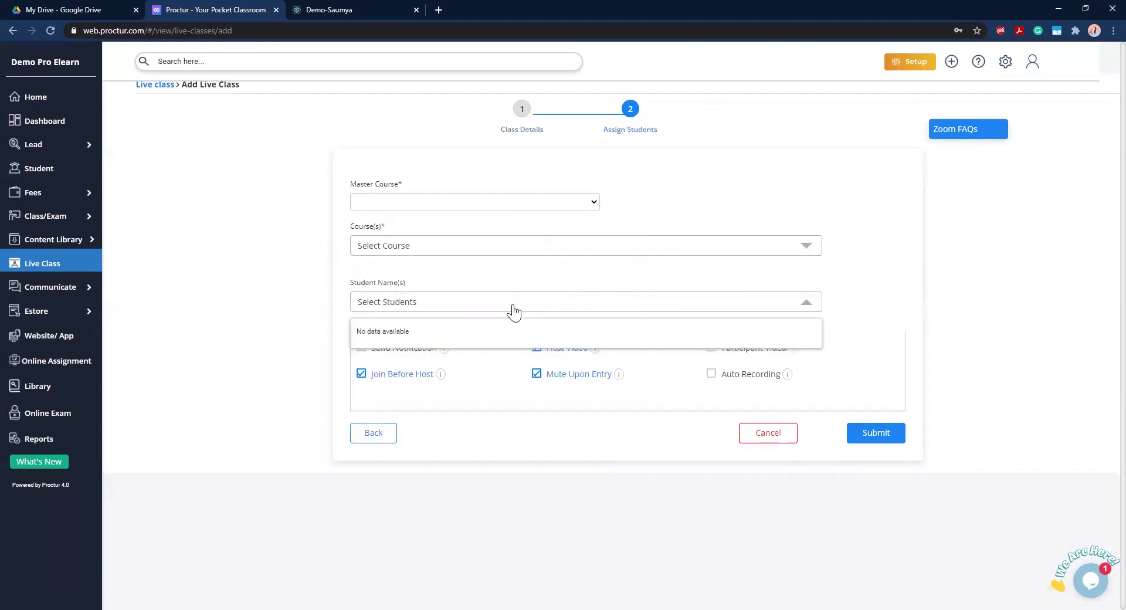
Leave the live class form without submitting it and return to the live class overview
{"action": "left_click", "coordinate": [514, 310]}
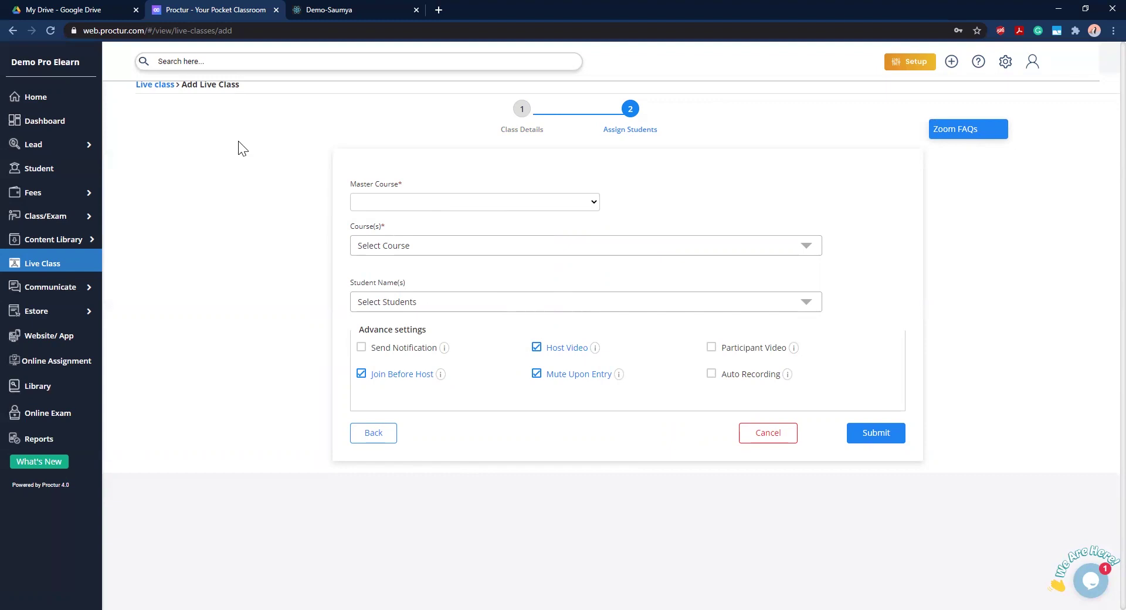
{"action": "left_click", "coordinate": [26, 264]}
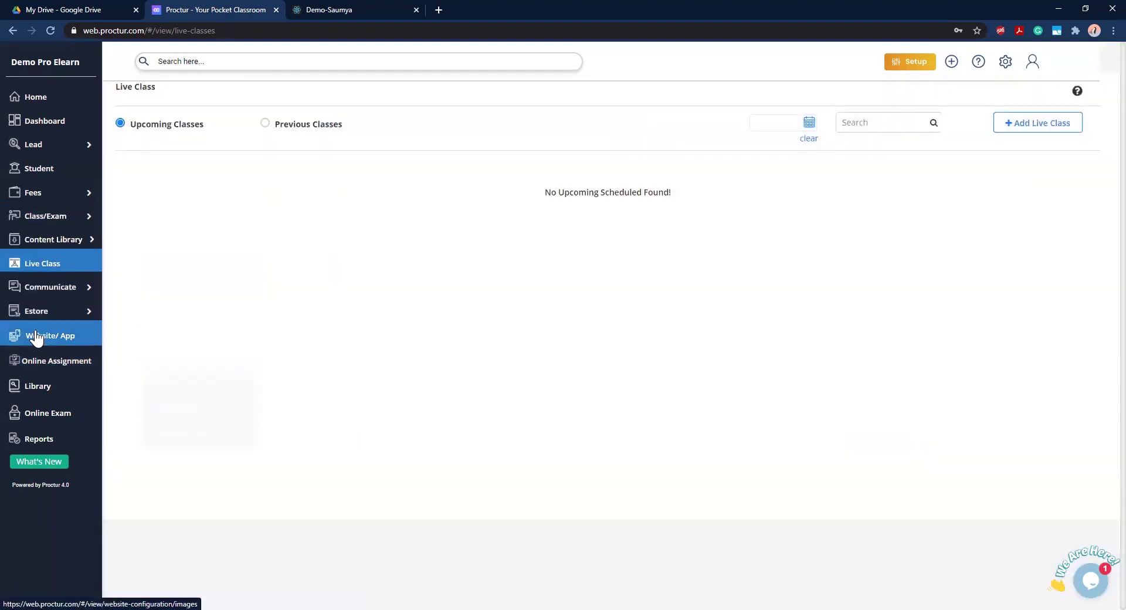
Open the website configuration, compare it with the demo site's About page, and view the About Us and popup image settings
{"action": "left_click", "coordinate": [36, 337]}
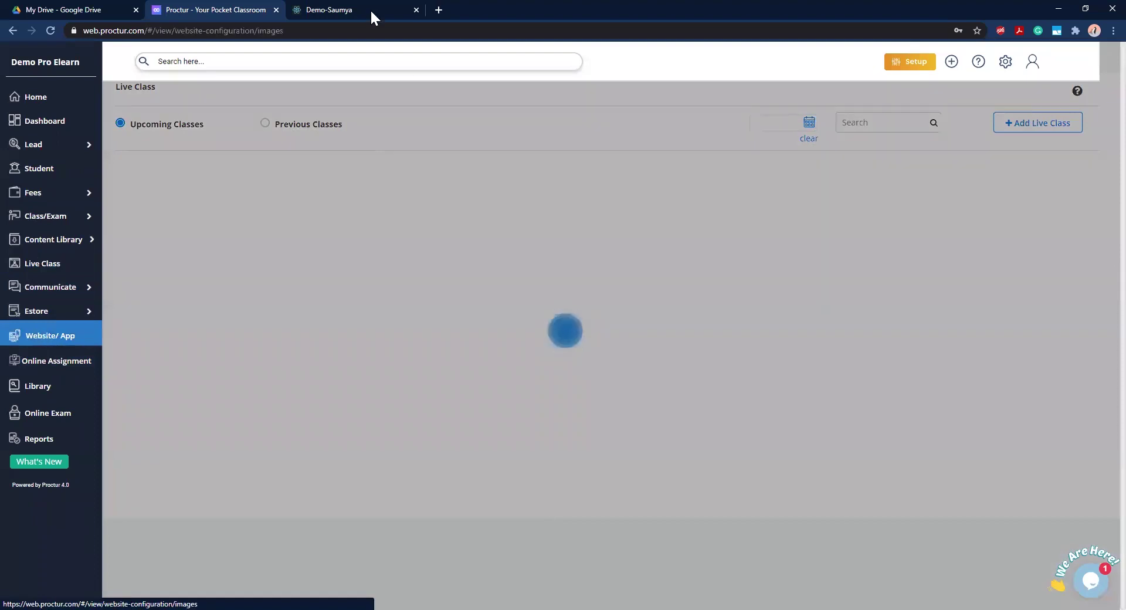
{"action": "left_click", "coordinate": [371, 11]}
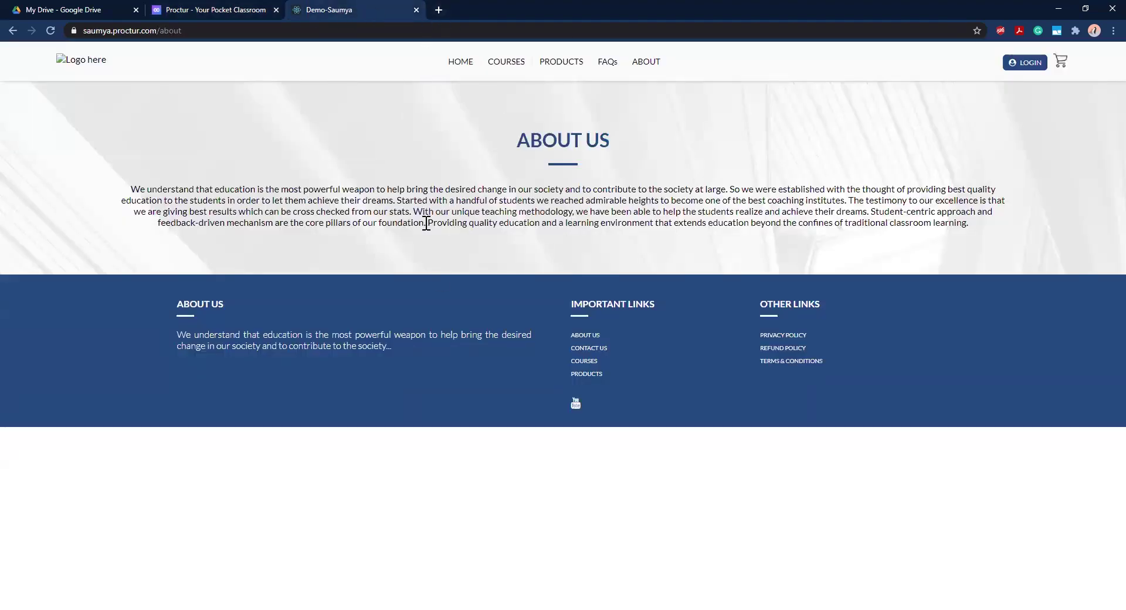
{"action": "left_click", "coordinate": [246, 9]}
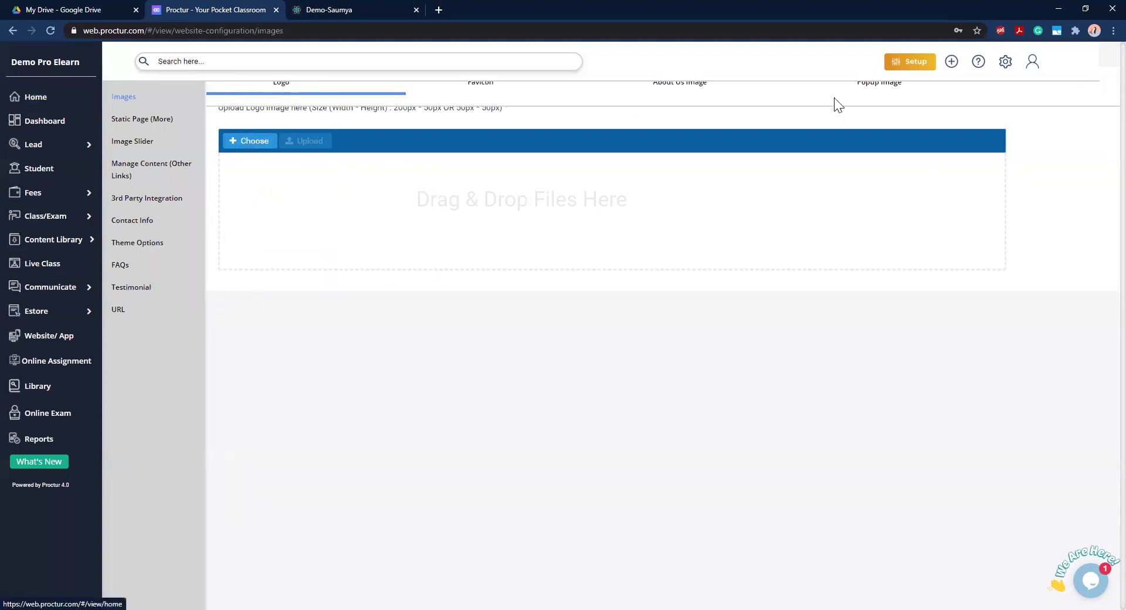
{"action": "left_click", "coordinate": [681, 89]}
{"action": "left_click", "coordinate": [881, 94]}
View the website's static page, theme, FAQ category and contact info settings without changing anything
{"action": "left_click", "coordinate": [144, 124]}
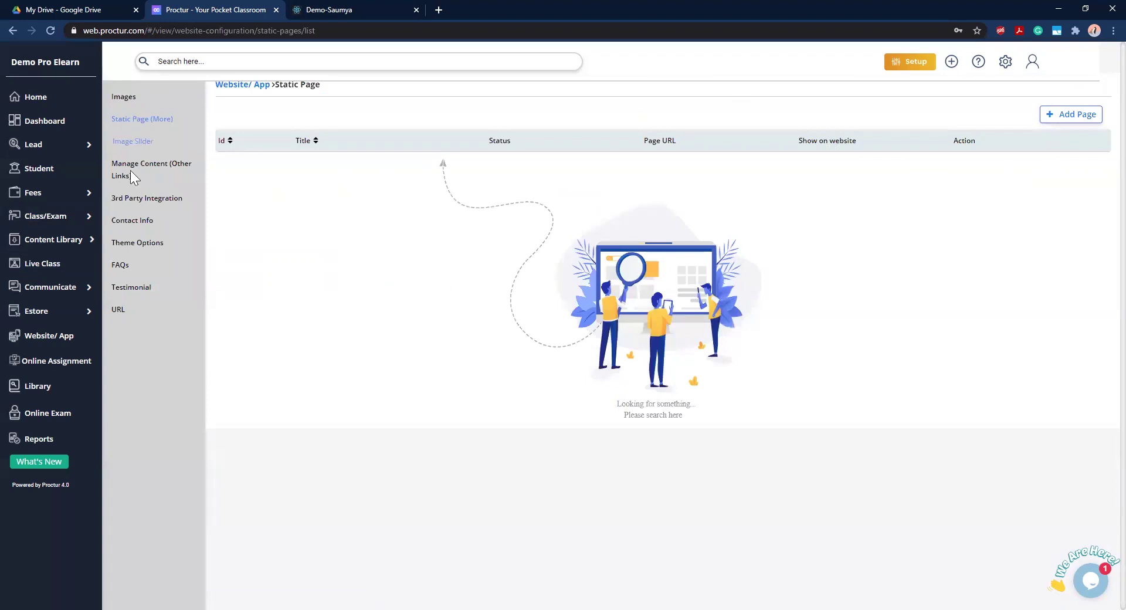
{"action": "left_click", "coordinate": [136, 243]}
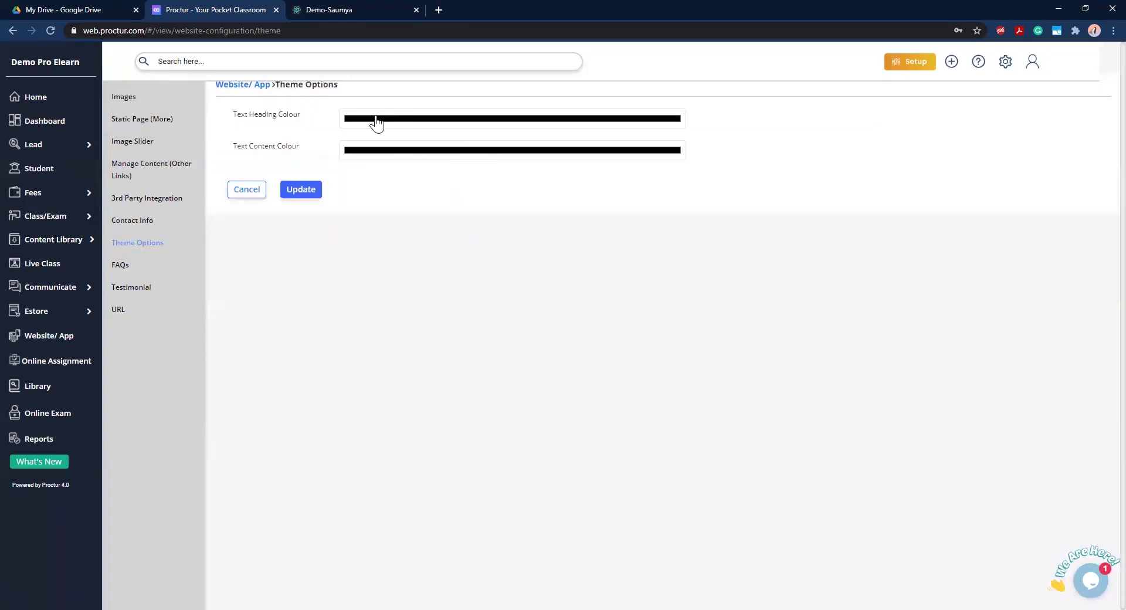
{"action": "left_click", "coordinate": [119, 267]}
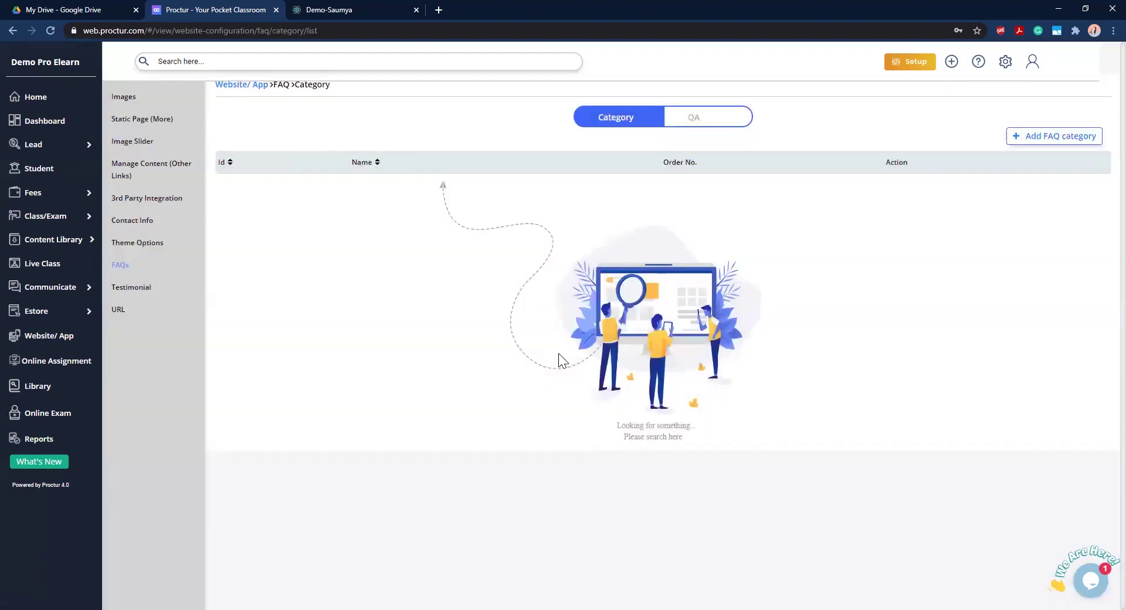
{"action": "left_click", "coordinate": [1013, 143]}
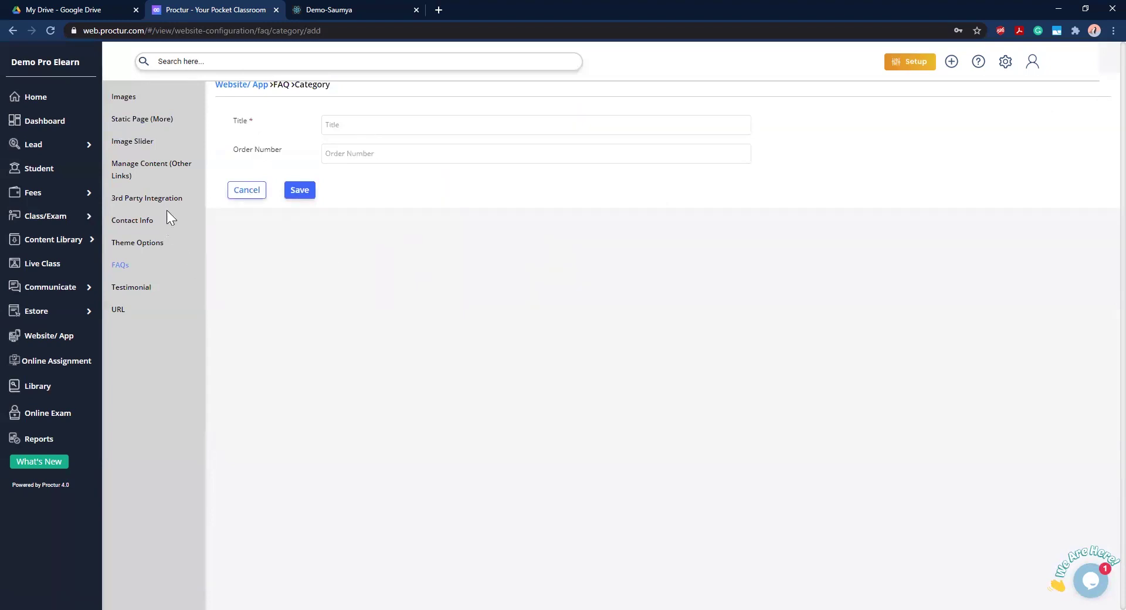
{"action": "left_click", "coordinate": [147, 222]}
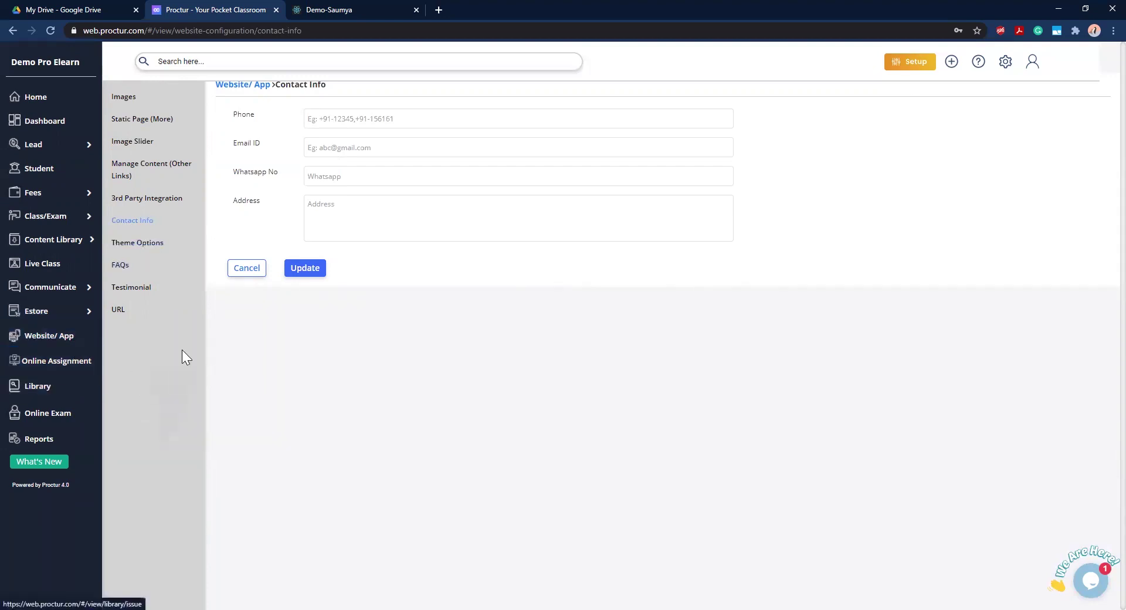
Open user management from the institute settings and view the list of user roles
{"action": "left_click", "coordinate": [1031, 62]}
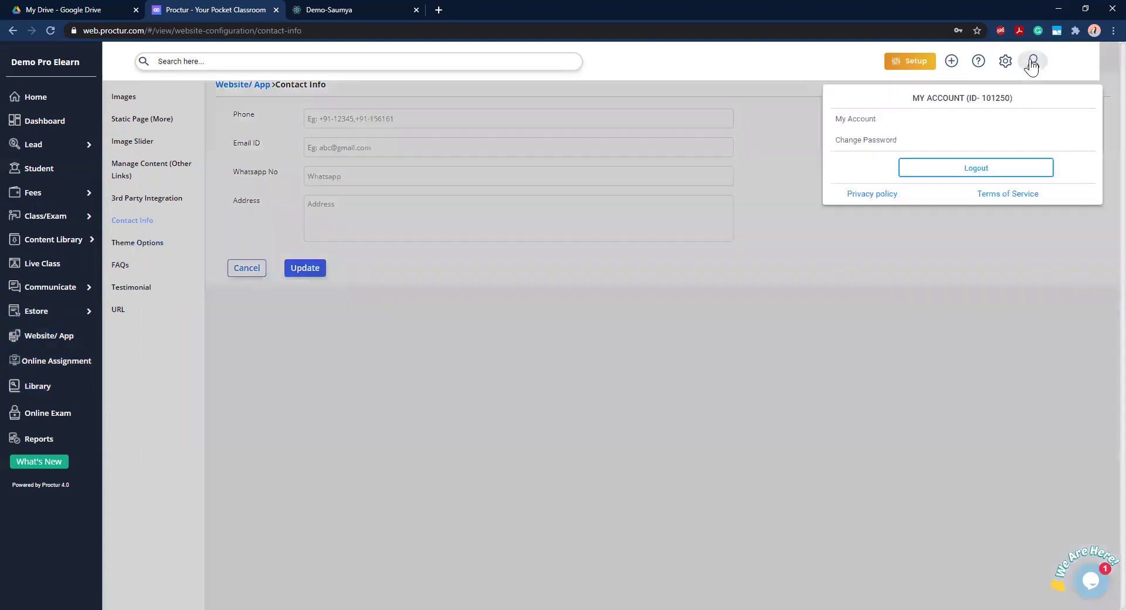
{"action": "left_click", "coordinate": [1005, 64]}
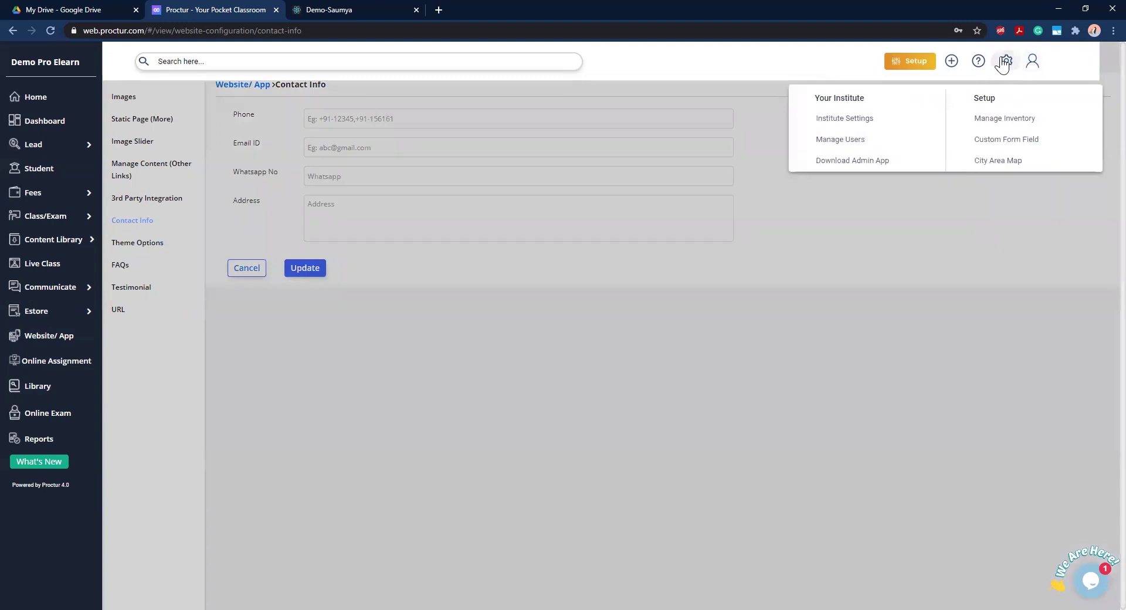
{"action": "left_click", "coordinate": [851, 142]}
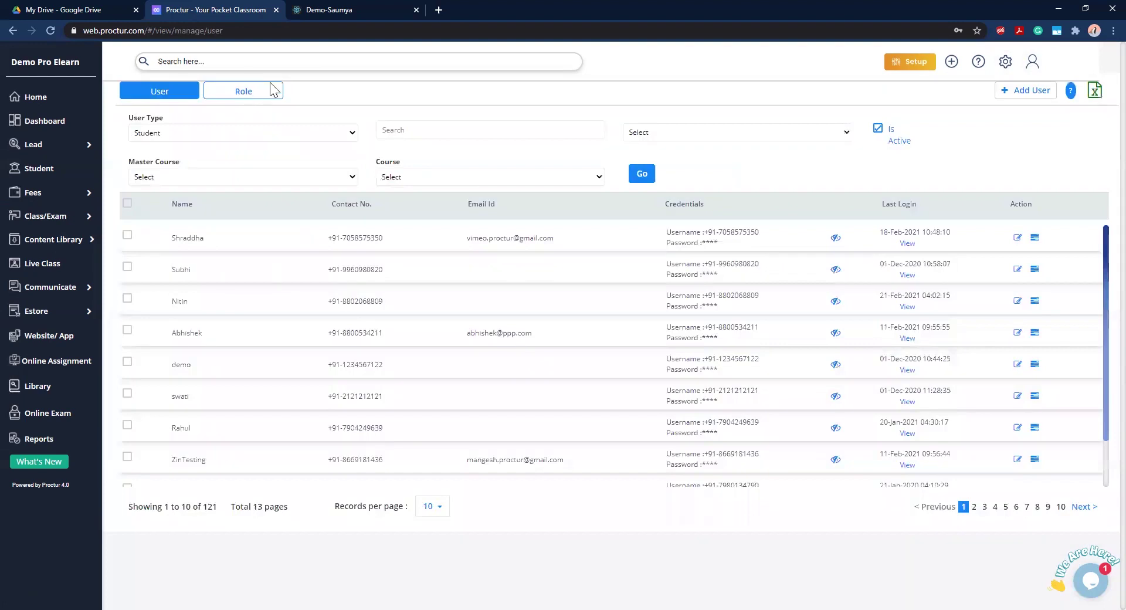
{"action": "left_click", "coordinate": [252, 94]}
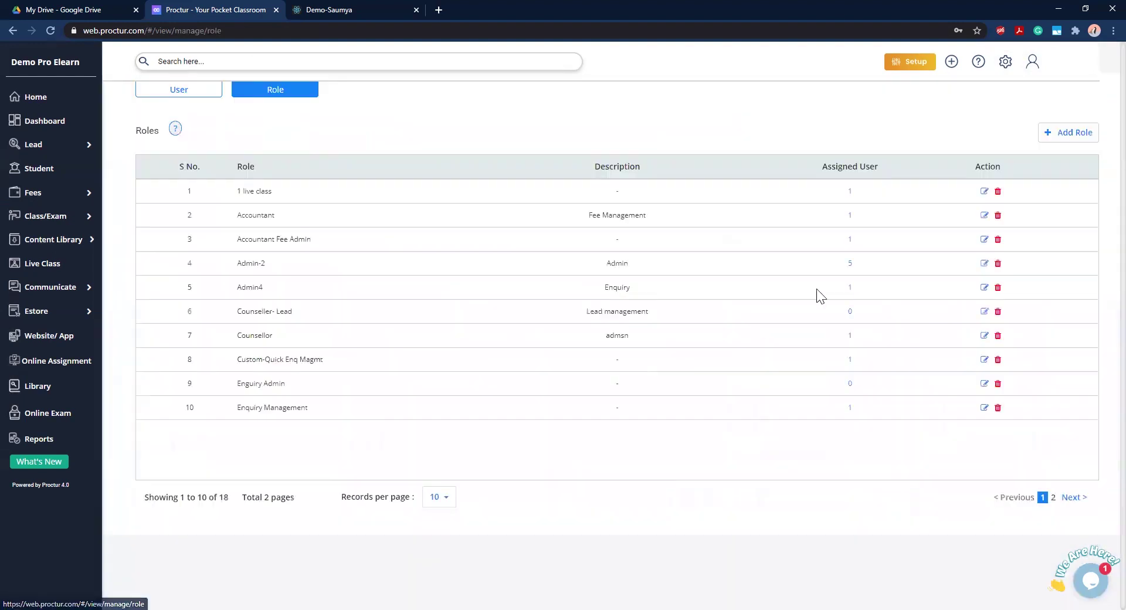
Open a blank form for a new role and examine its permission list against the portal's modules
{"action": "left_click", "coordinate": [1050, 133]}
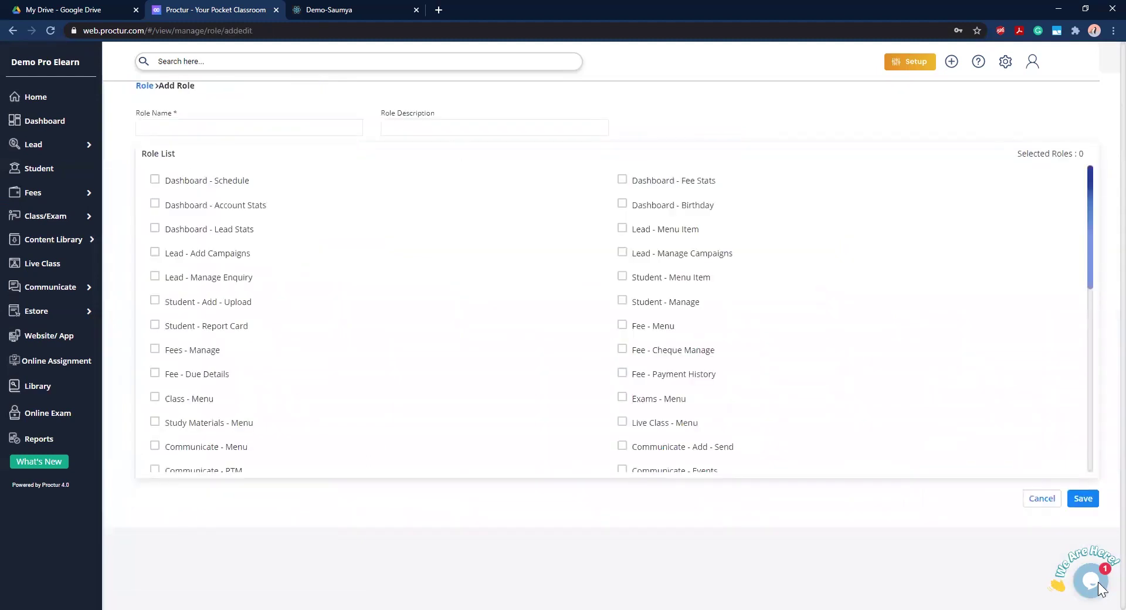
{"action": "left_click_drag", "start_coordinate": [1087, 248], "coordinate": [1089, 419]}
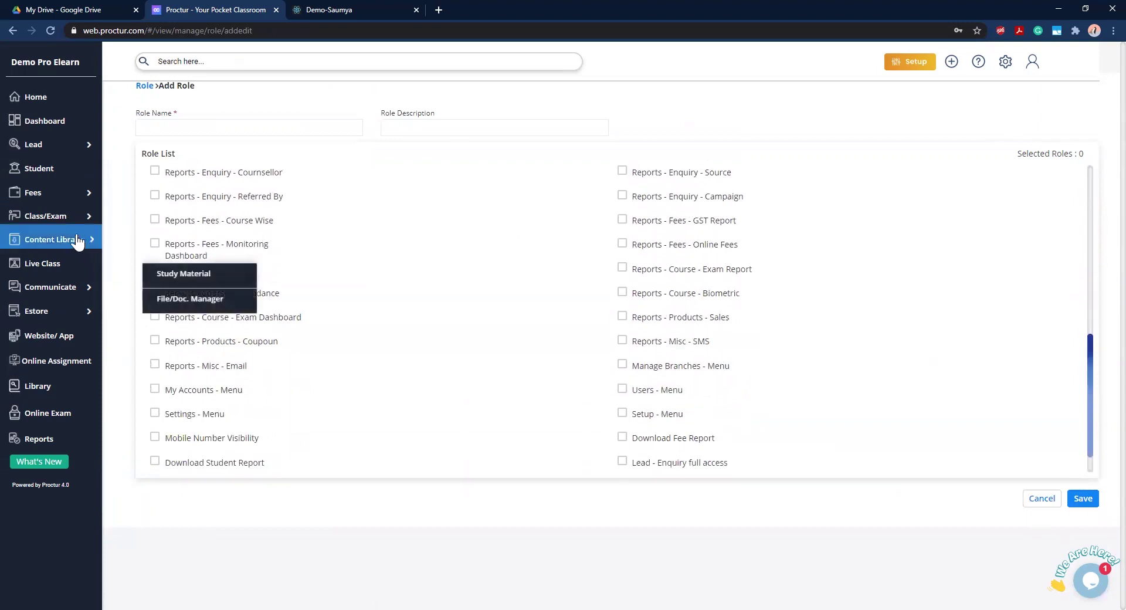
{"action": "mouse_move", "coordinate": [44, 156]}
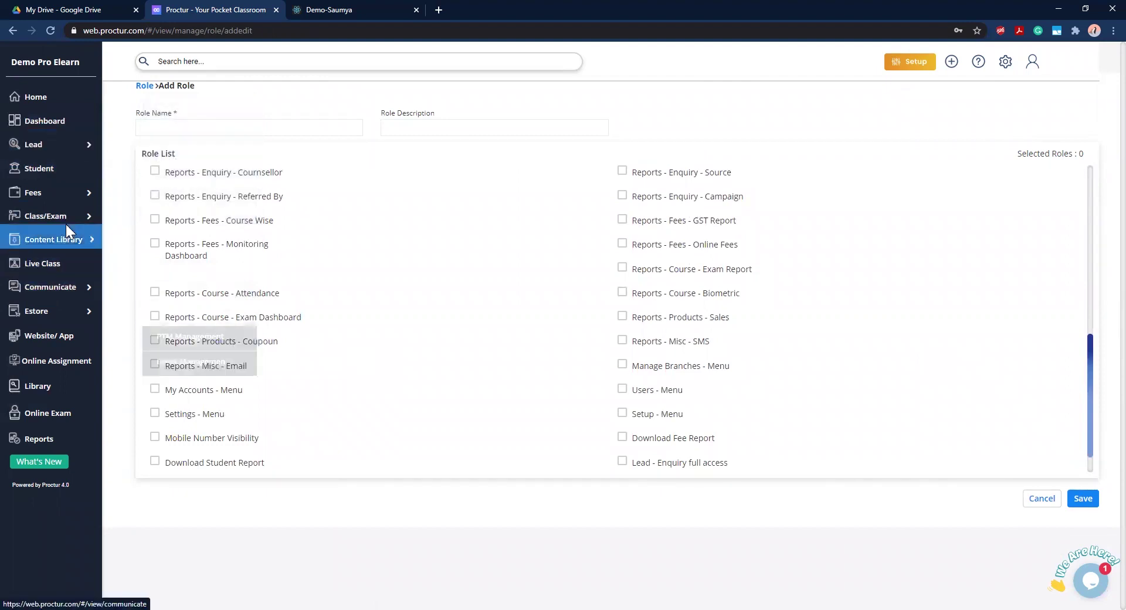
{"action": "mouse_move", "coordinate": [69, 229]}
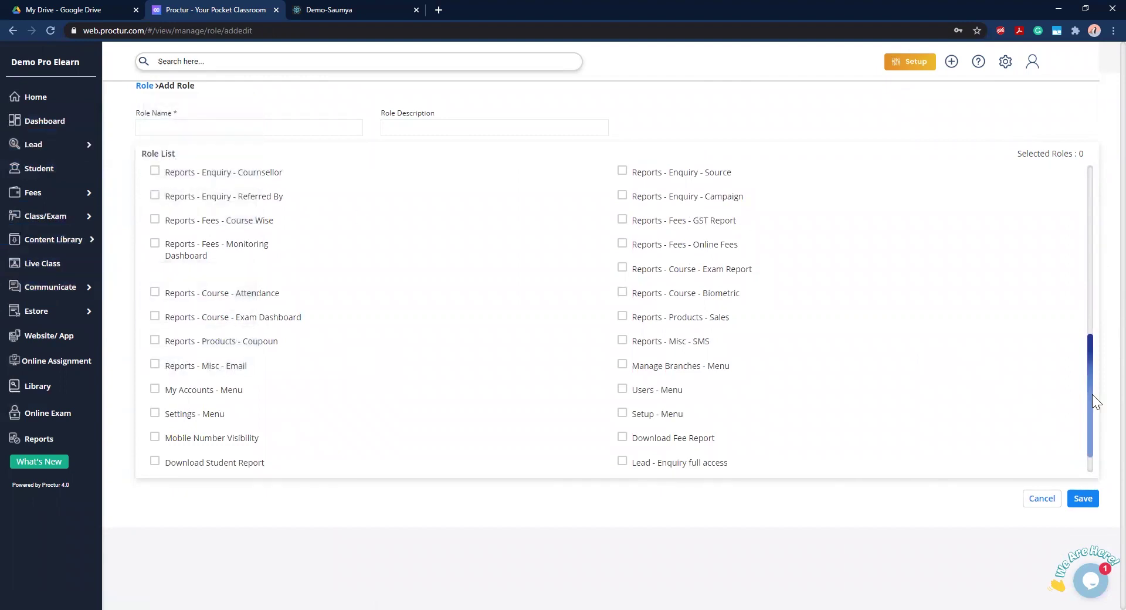
{"action": "scroll", "coordinate": [1092, 394], "scroll_direction": "up", "scroll_amount": 4}
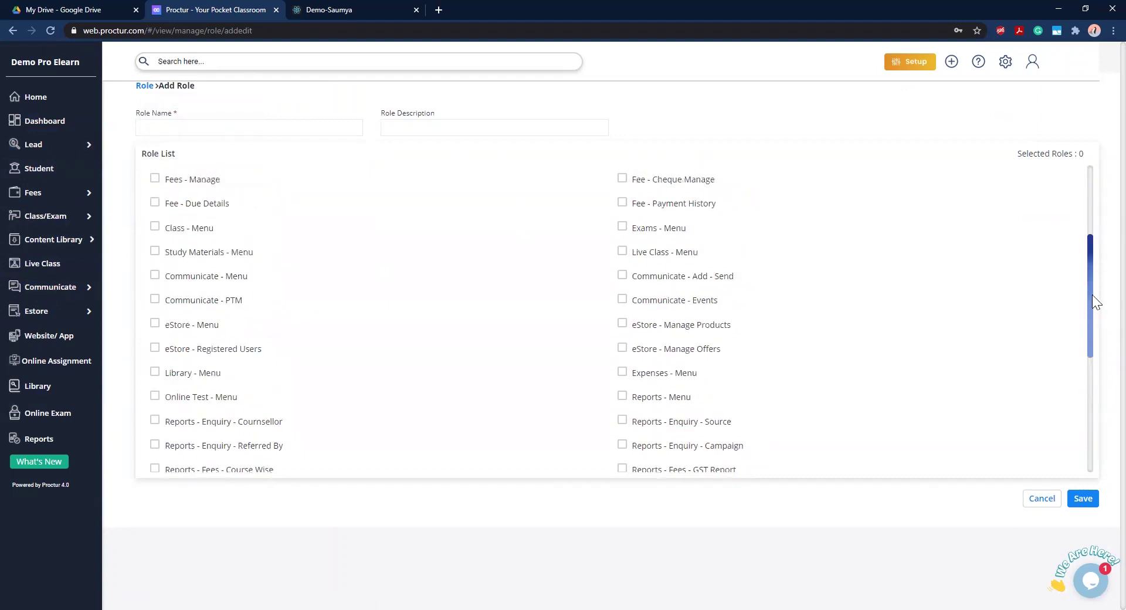
{"action": "left_click_drag", "start_coordinate": [1092, 295], "coordinate": [1094, 213]}
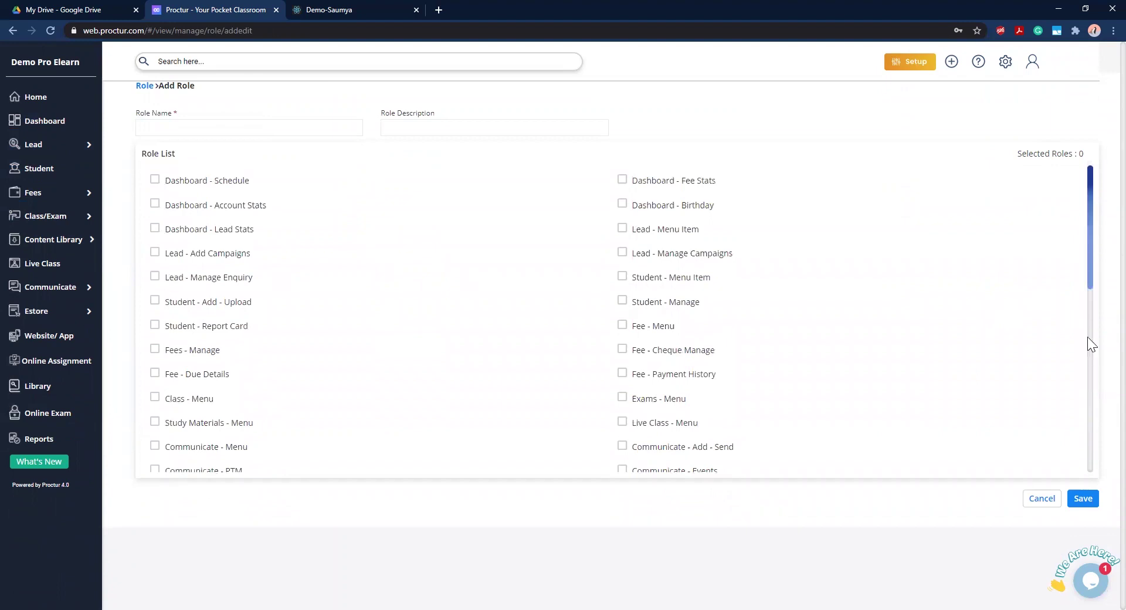
{"action": "left_click_drag", "start_coordinate": [1088, 275], "coordinate": [1088, 275]}
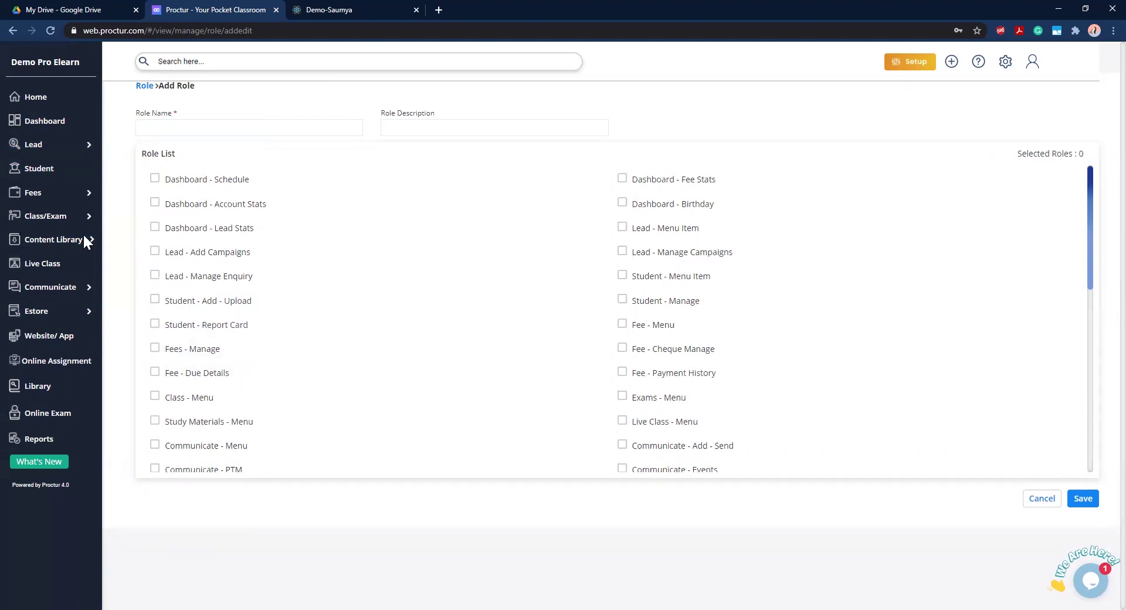
{"action": "mouse_move", "coordinate": [44, 280]}
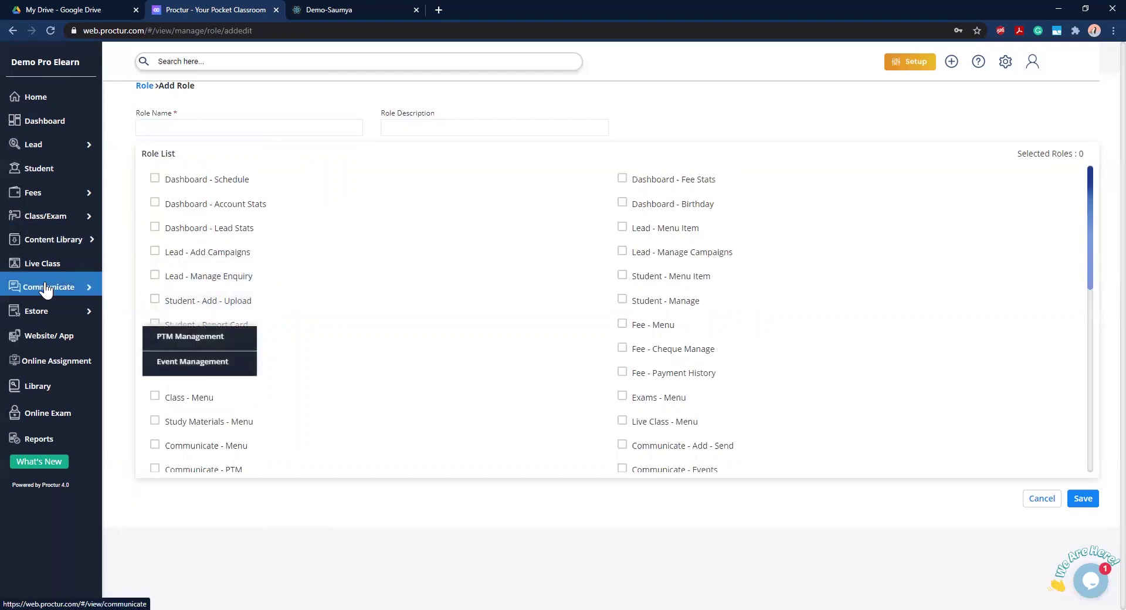